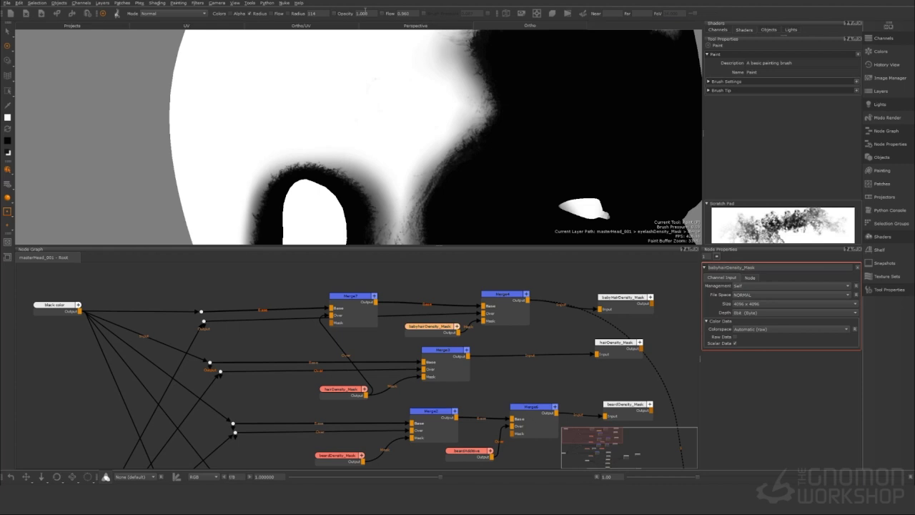
Step: Set the brush opacity to 0.2 and paint soft white transitions along the head's right temple and sideburn hairline
type("0.25")
key("Return")
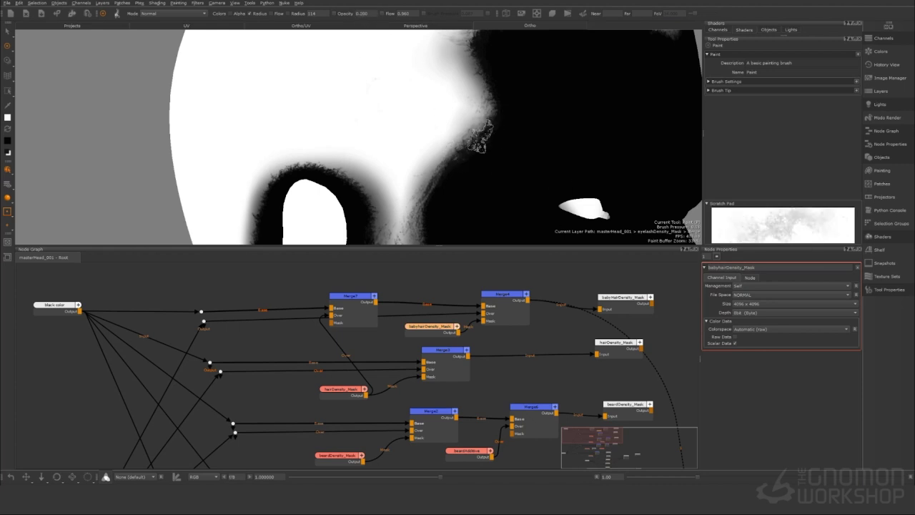
mouse_move(429, 187)
left_mouse_down()
mouse_move(422, 201)
mouse_move(489, 100)
mouse_move(470, 157)
left_mouse_up()
middle_click_drag(524, 133, 544, 50, "alt")
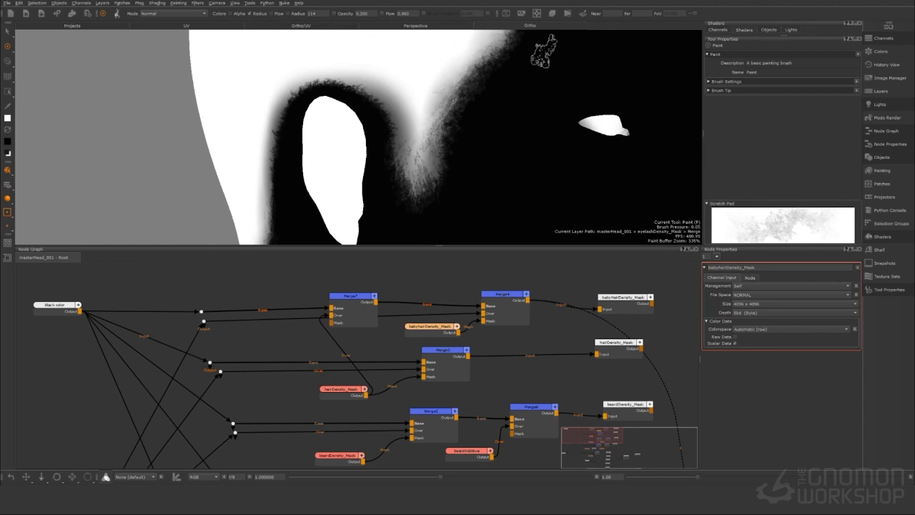
mouse_move(447, 153)
left_mouse_down()
mouse_move(424, 180)
mouse_move(449, 185)
mouse_move(442, 199)
left_mouse_up()
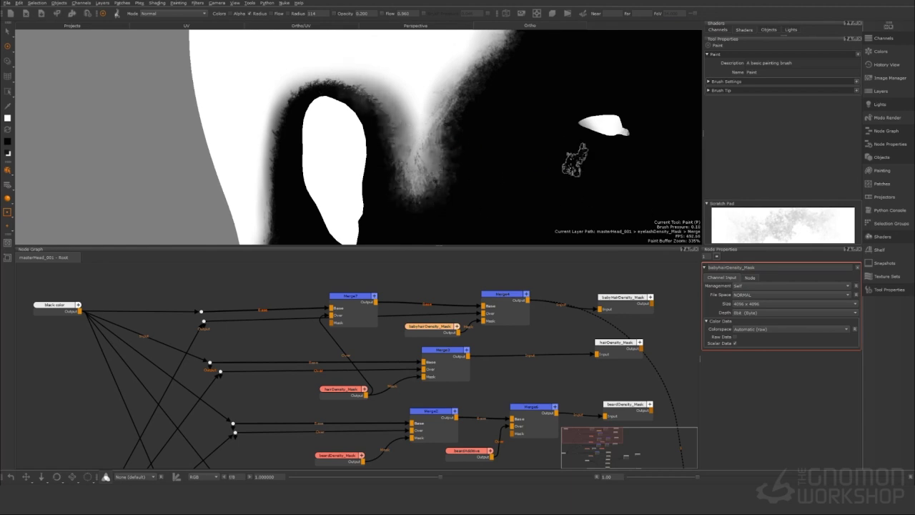
mouse_move(562, 37)
middle_mouse_down("alt")
mouse_move(455, 202)
mouse_move(462, 171)
middle_mouse_up("alt")
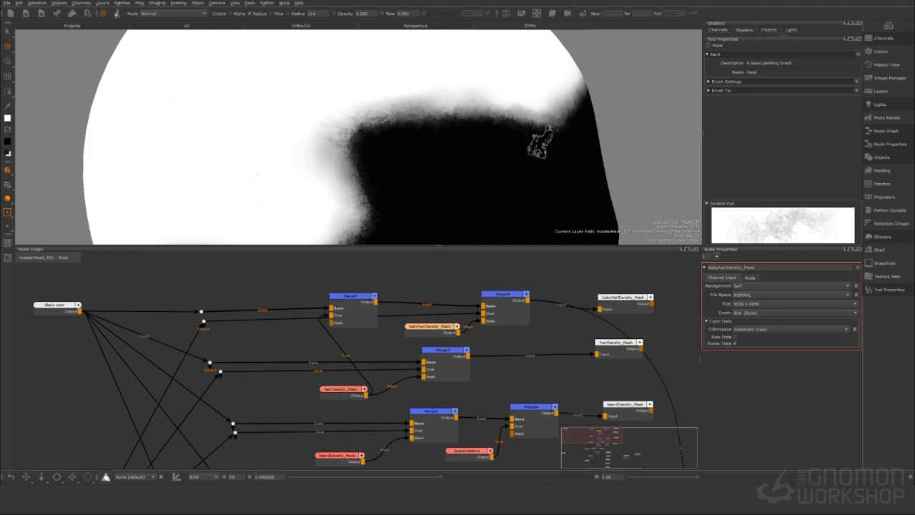
Step: Paint the same soft white transition along the left temple and down the sideburn in front of the ear
mouse_move(541, 147)
left_mouse_down("alt")
mouse_move(430, 150)
mouse_move(314, 118)
left_mouse_up("alt")
mouse_move(301, 118)
left_mouse_down()
mouse_move(357, 77)
mouse_move(467, 107)
mouse_move(493, 191)
mouse_move(363, 147)
left_mouse_up()
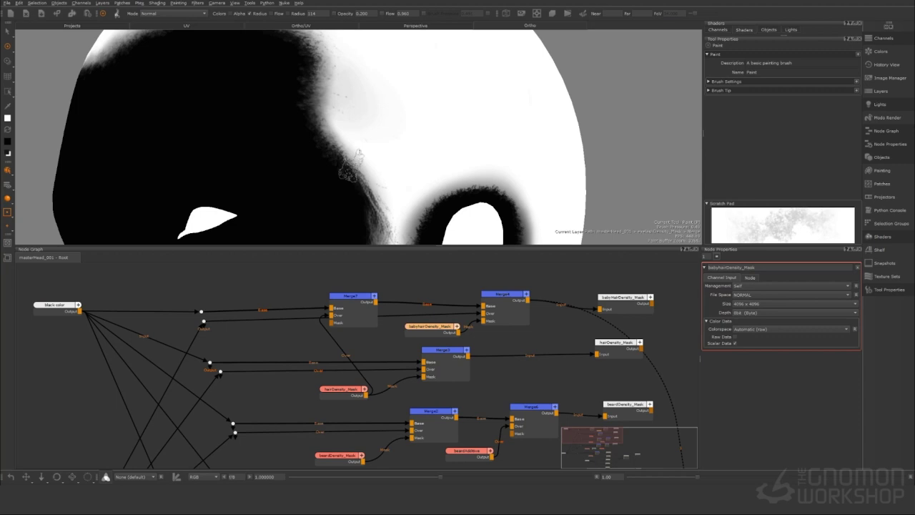
left_click_drag(430, 204, 428, 166, "alt")
left_click_drag(385, 163, 396, 228)
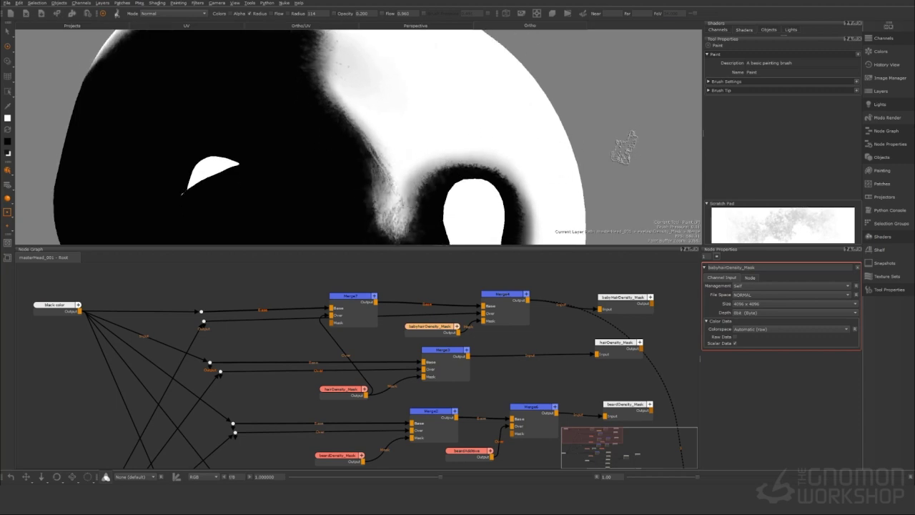
Step: Paint faint white density along the hairline behind the ear and across both sides of the nape
left_click_drag(622, 147, 476, 133, "alt")
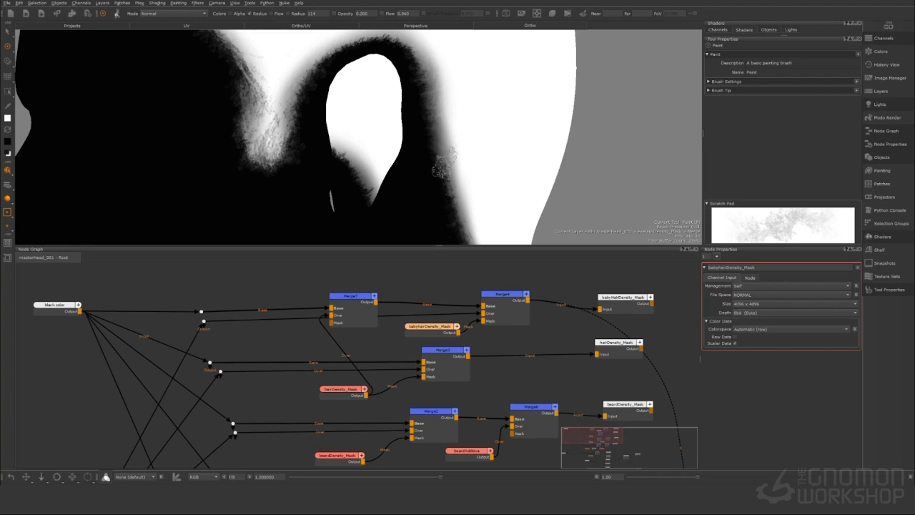
mouse_move(494, 190)
left_mouse_down("alt")
mouse_move(496, 92)
mouse_move(461, 110)
left_mouse_up("alt")
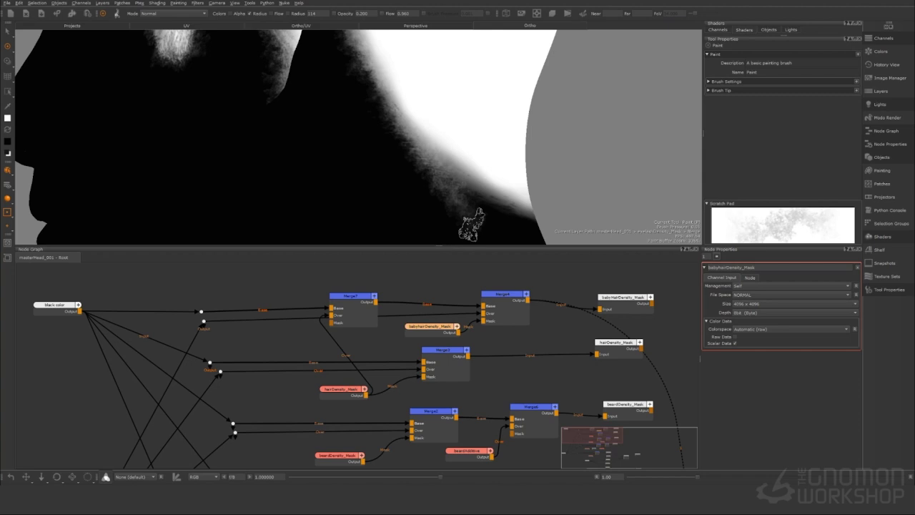
mouse_move(552, 189)
left_mouse_down("alt")
mouse_move(548, 126)
mouse_move(516, 120)
left_mouse_up("alt")
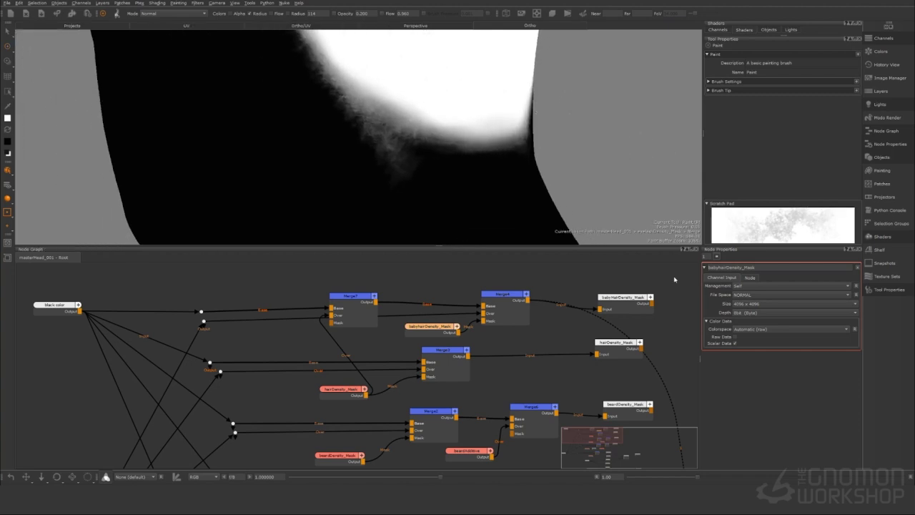
left_click_drag(586, 159, 443, 138, "alt")
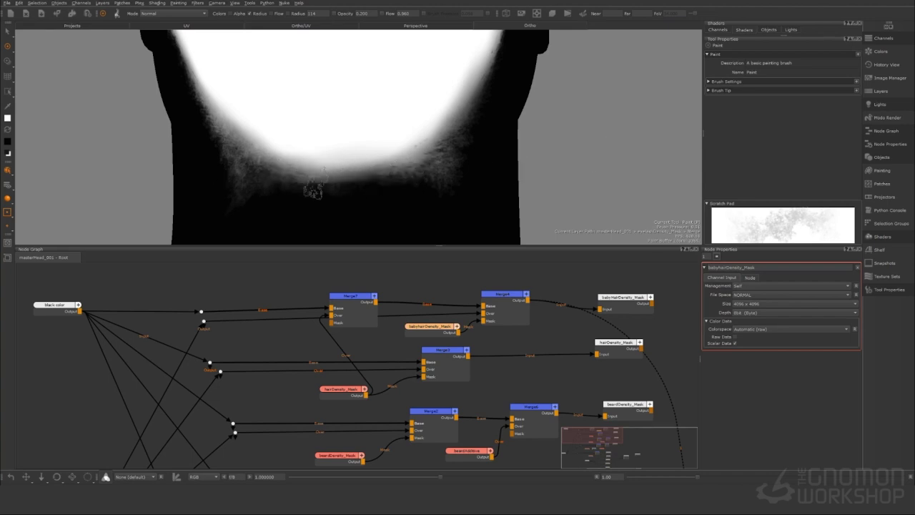
left_click_drag(474, 133, 340, 100, "alt")
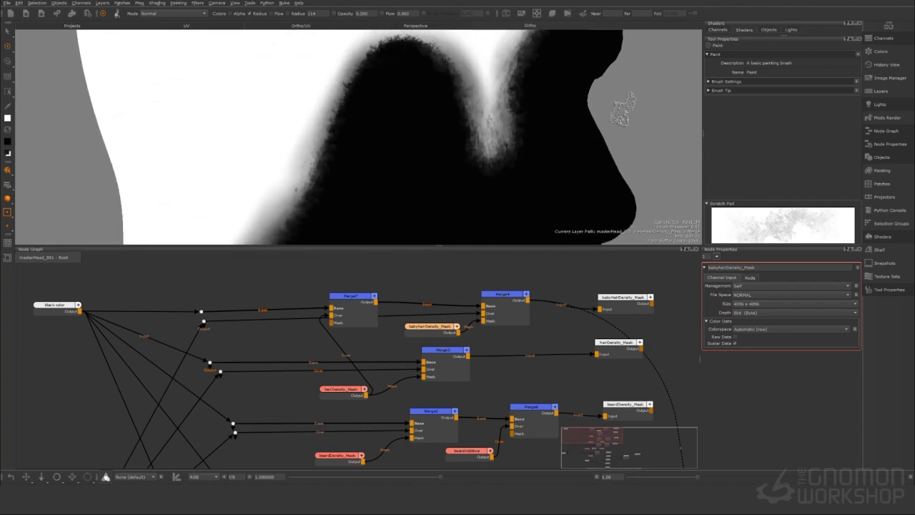
Step: Display the result of the babyhairDensity_Mask output node on the whole head
right_click_drag(543, 57, 458, 229, "alt")
left_click(353, 300)
left_click(637, 310)
key("v")
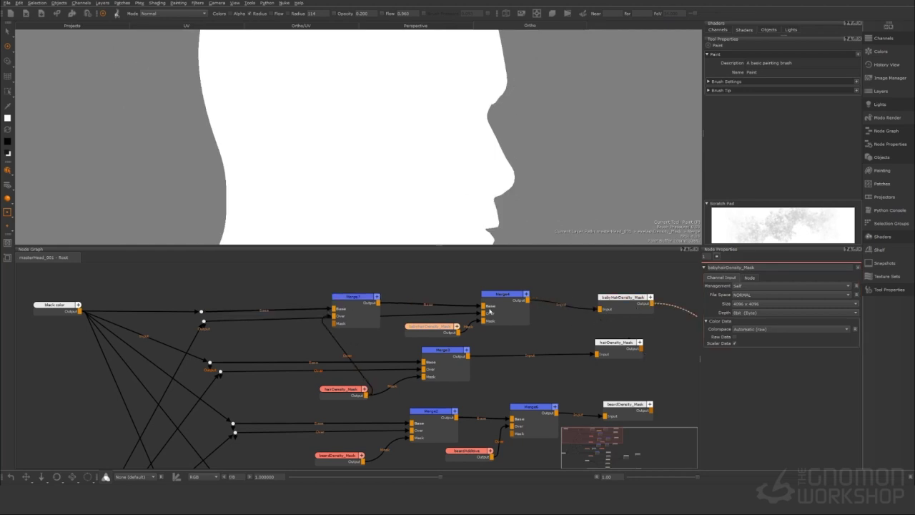
Step: Disable the Merge7 node feeding Merge4 and check the baby hair mask on both sides of the head
left_click_drag(505, 296, 517, 306)
left_click(444, 330)
key("d")
left_click(359, 305)
key("d")
scroll(500, 129, "down", 3)
left_click_drag(207, 123, 363, 147, "alt")
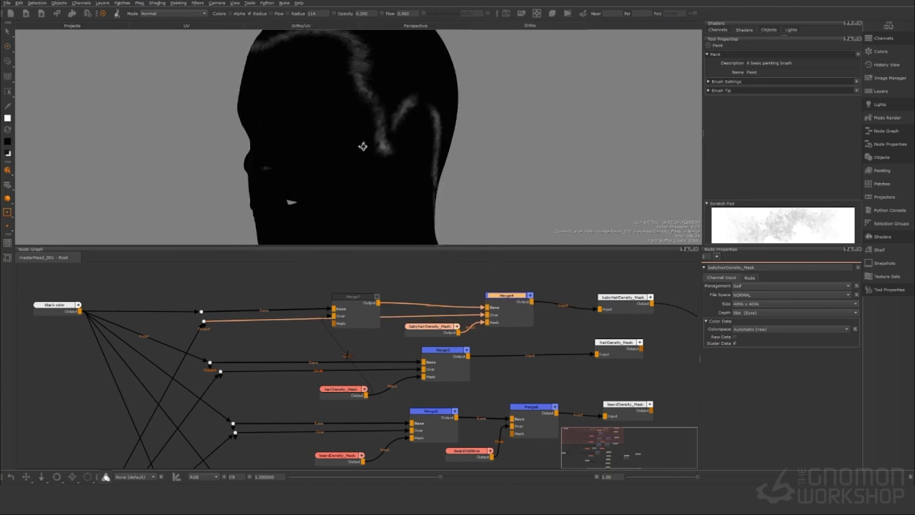
middle_click_drag(362, 146, 401, 115)
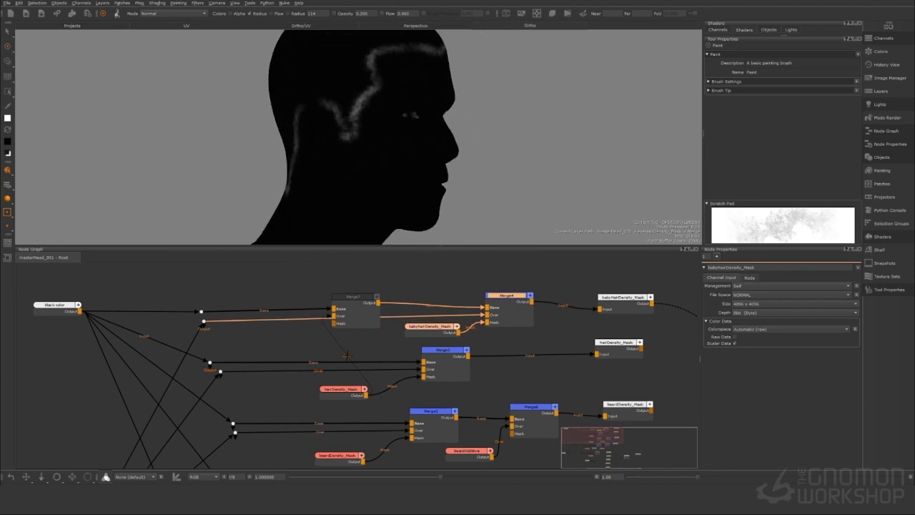
Step: Save the project and open the Export Manager with the babyhairDensity_Mask output node selected
left_click(9, 5)
left_click(25, 51)
left_click(630, 302)
left_click(81, 3)
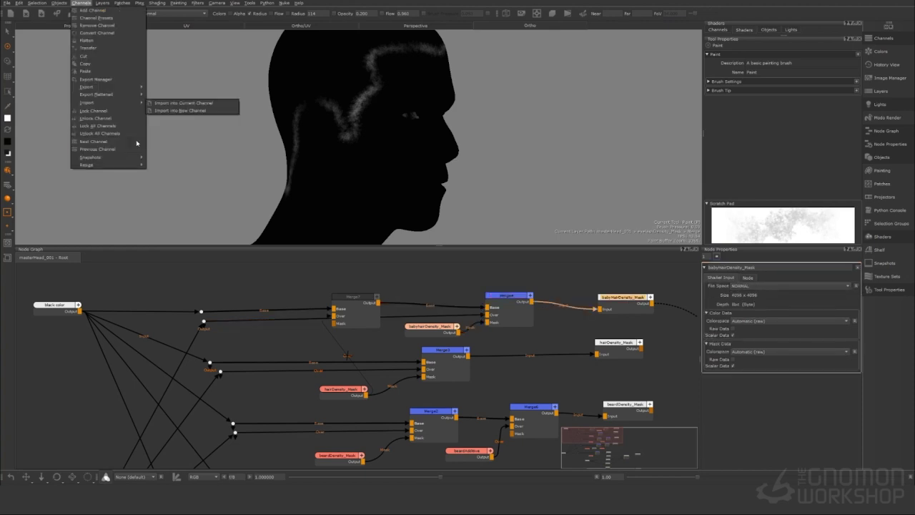
left_click(95, 79)
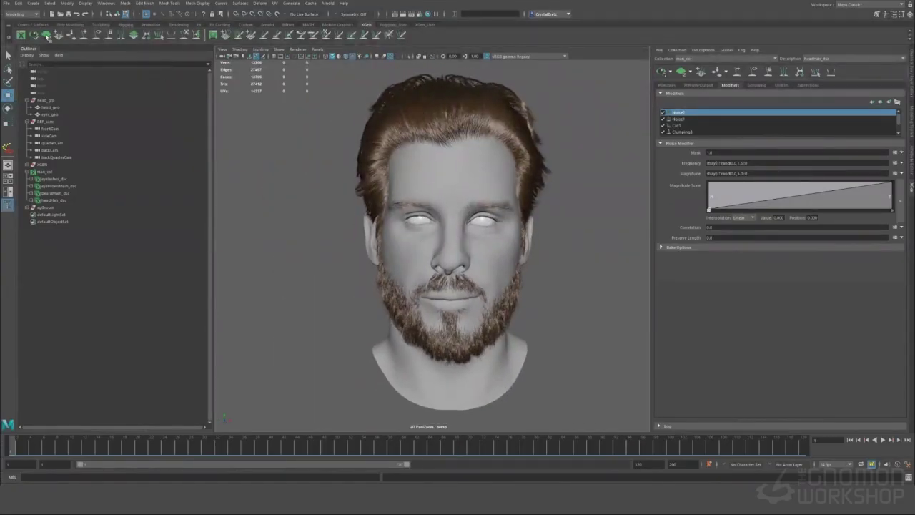
Step: Switch to Maya, save the scene and export the headHair_dsc description as the XGen preset headHair_001.xgp in the project's xgen folder
left_click(7, 4)
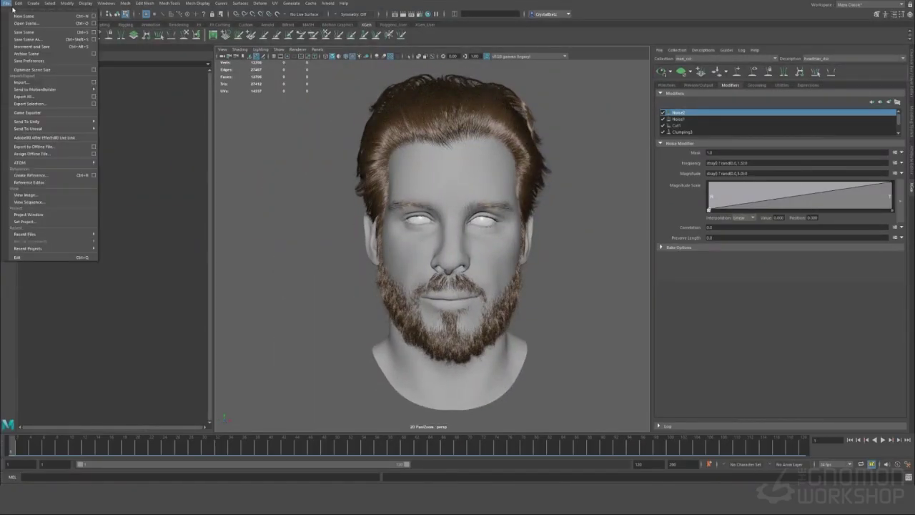
left_click(26, 31)
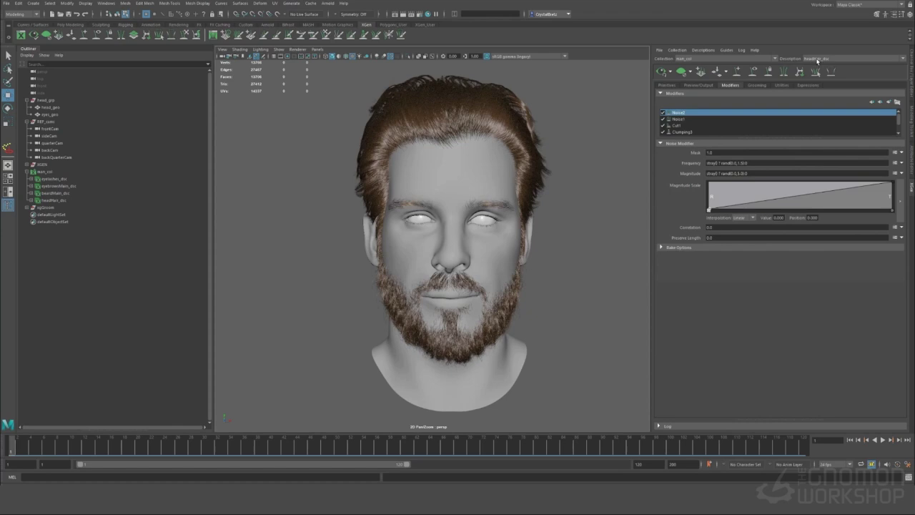
left_click(659, 50)
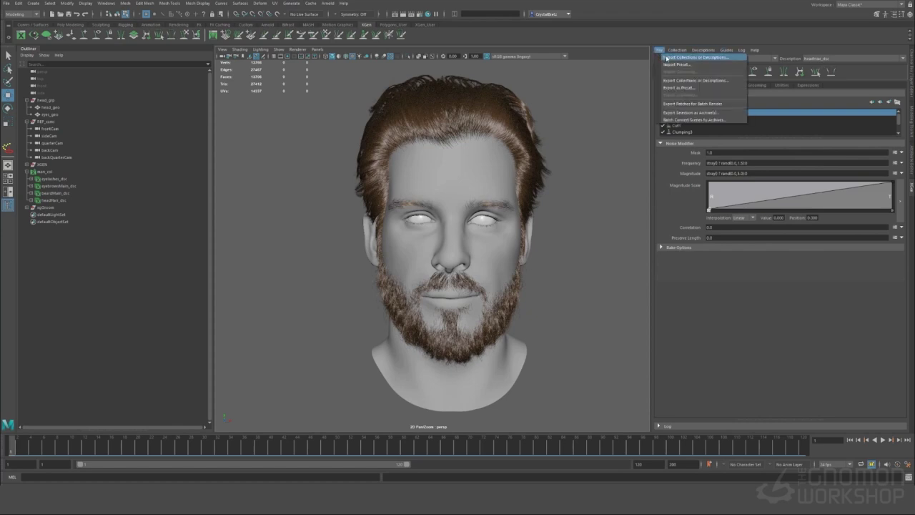
left_click(680, 88)
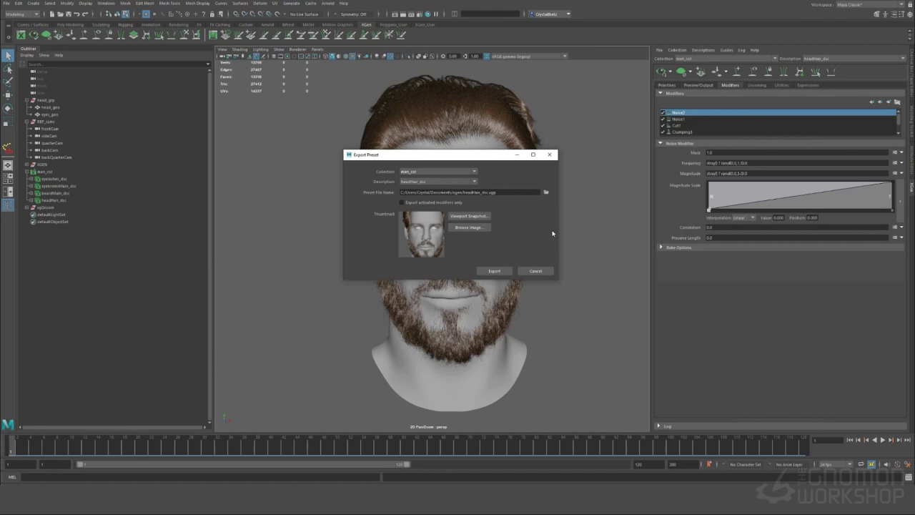
left_click(546, 191)
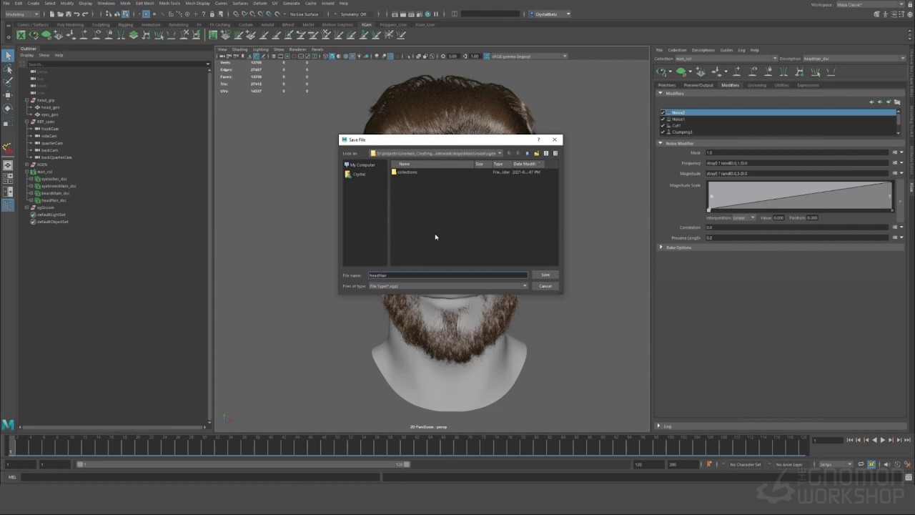
left_click(545, 285)
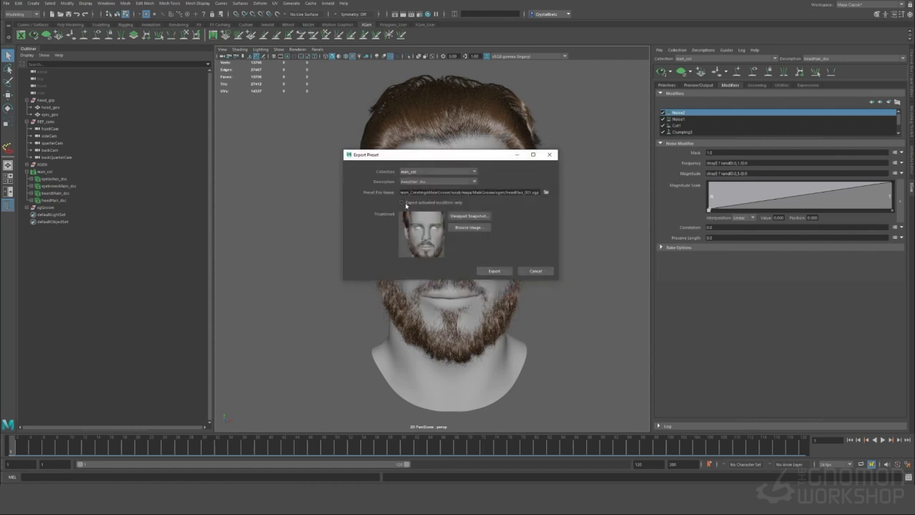
left_click(492, 271)
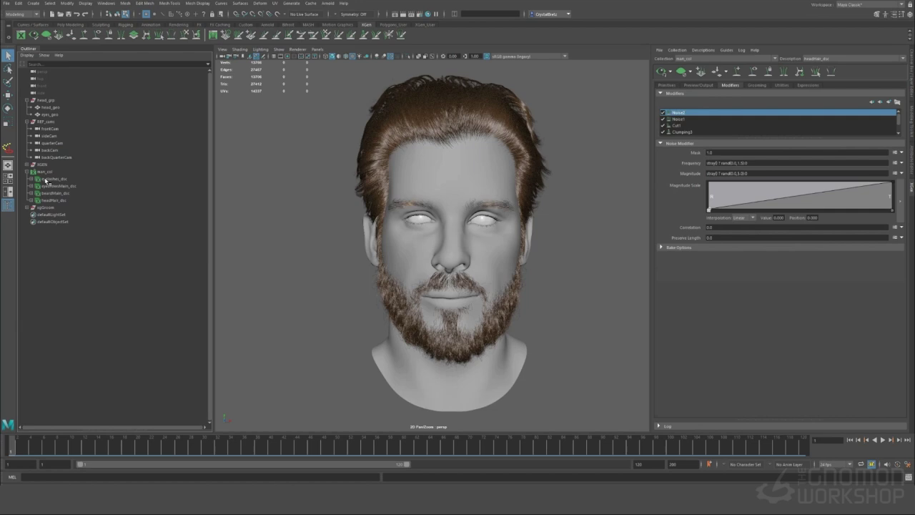
Step: Import the preset headHair_001.xgp onto the headHair_xgen mesh as headBabyHair_dsc in the existing collection, with guides placed manually
left_click(28, 164)
left_click(55, 200)
left_click(659, 50)
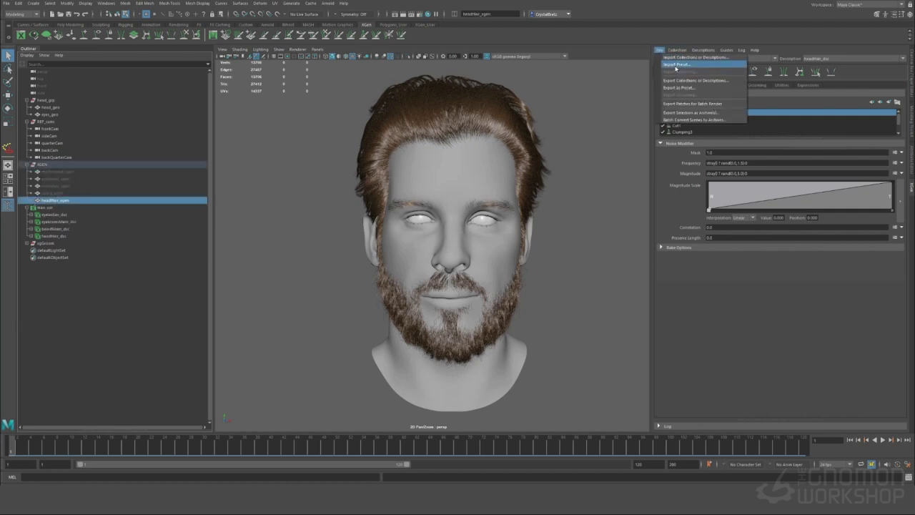
left_click(676, 65)
left_click(528, 172)
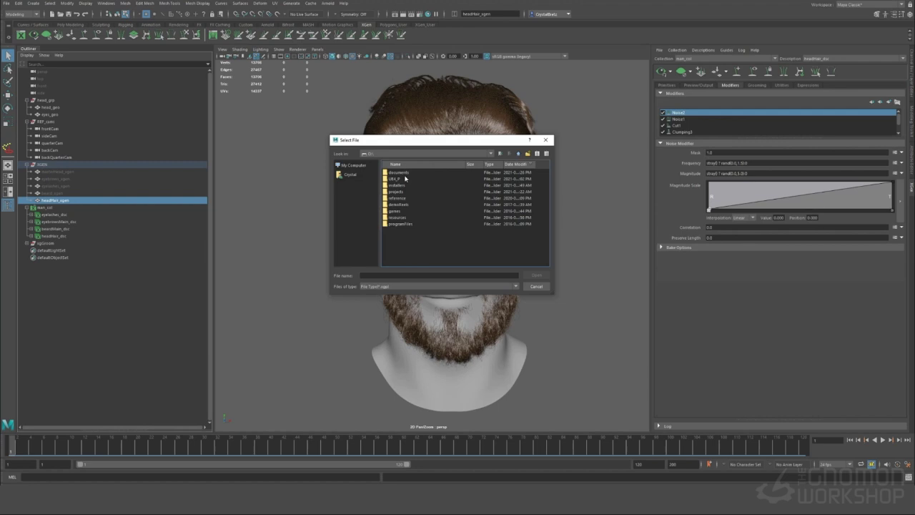
double_click(402, 192)
double_click(409, 179)
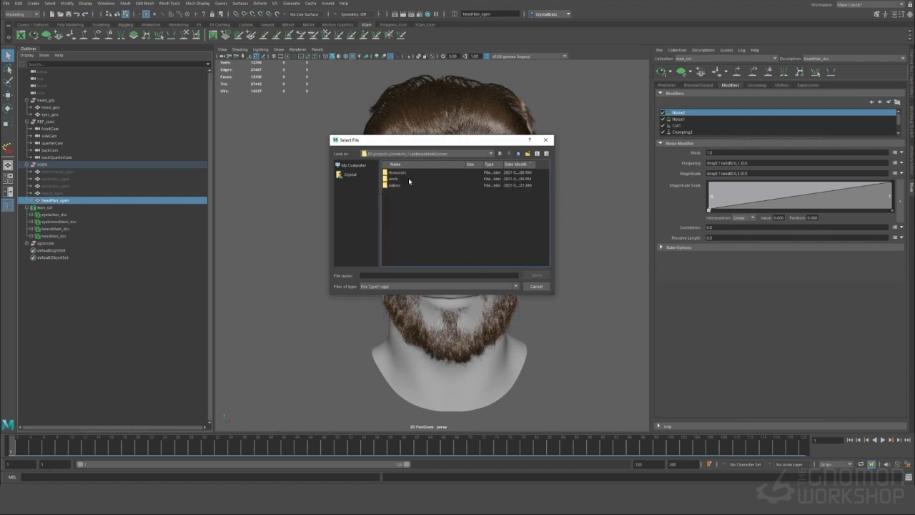
double_click(397, 185)
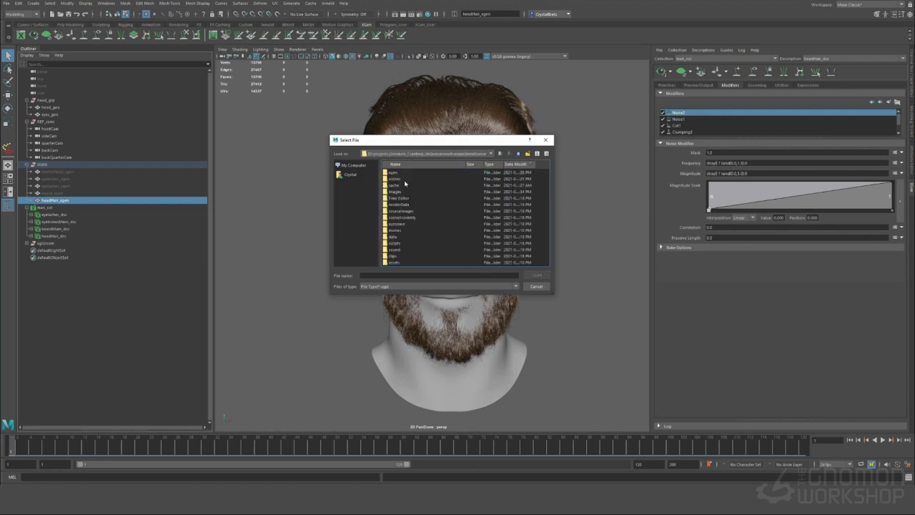
double_click(403, 179)
left_click(394, 174)
left_click(538, 276)
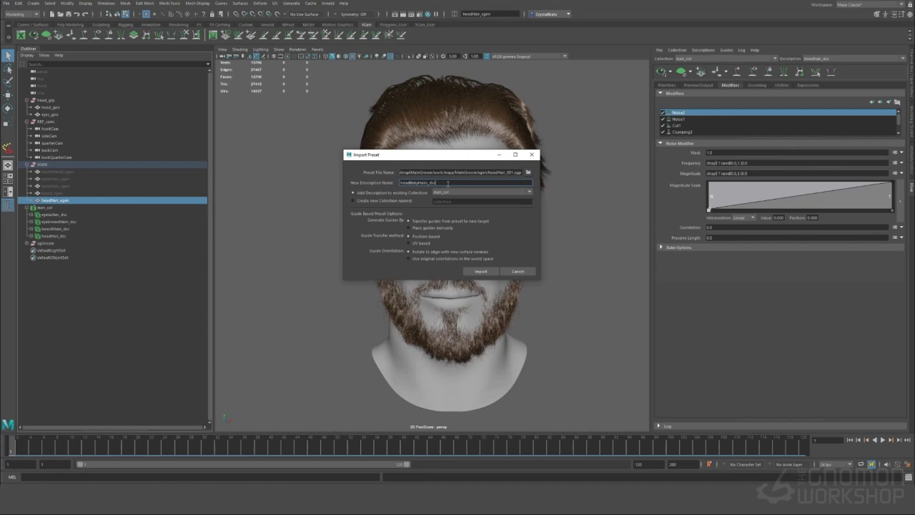
left_click(425, 228)
key("Return")
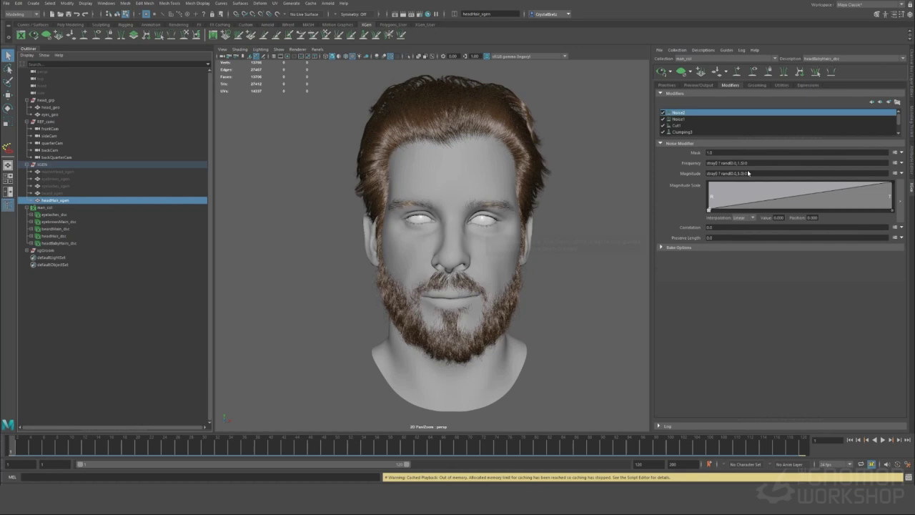
Step: Place short guides for the baby hair description along the hairline at the head's right temple
right_click_drag(591, 244, 623, 184, "alt")
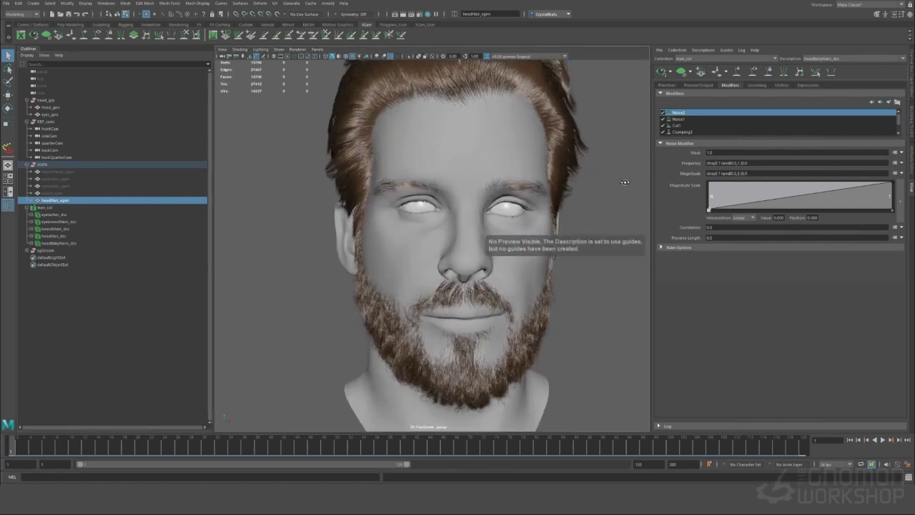
left_click_drag(623, 184, 744, 179, "alt")
left_click(737, 72)
left_click_drag(483, 130, 461, 118, "alt")
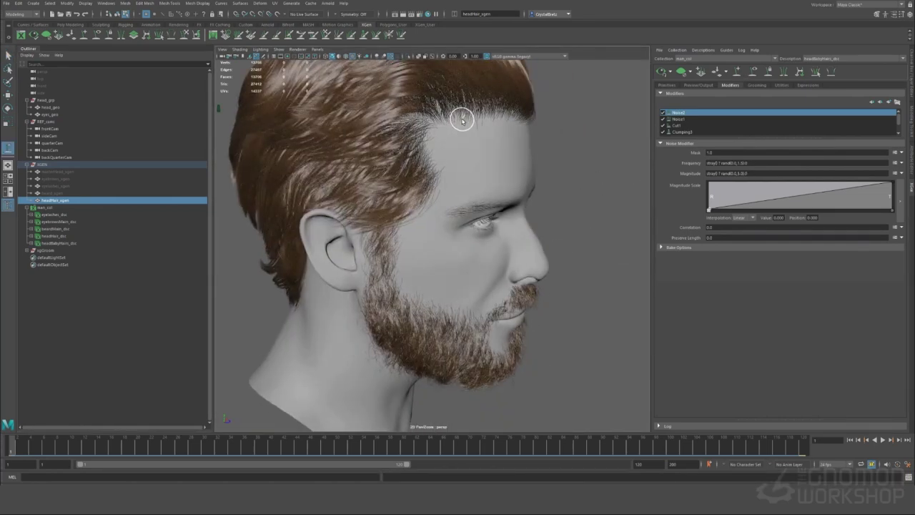
left_click(463, 119)
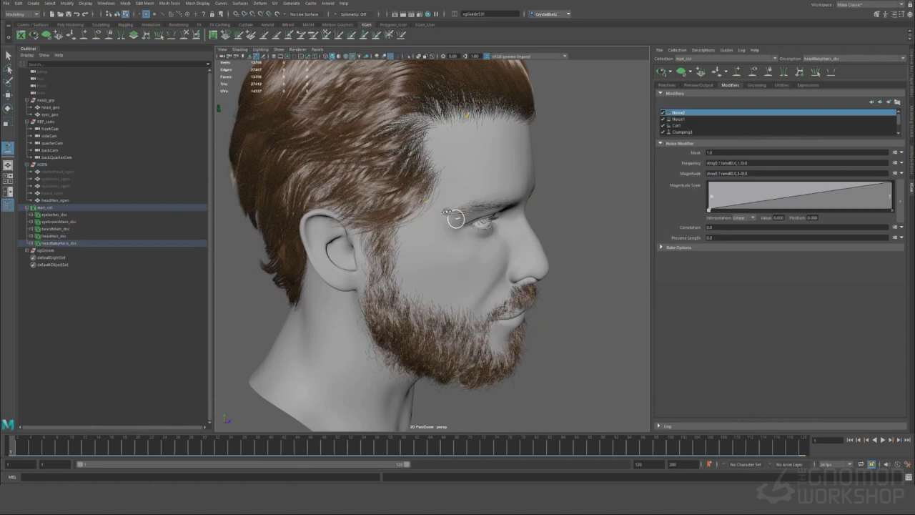
Step: Add more guides across the forehead hairline to the left temple and preview the generated baby hairs
mouse_move(455, 218)
left_mouse_down("alt")
mouse_move(437, 158)
mouse_move(450, 143)
mouse_move(434, 165)
left_mouse_up("alt")
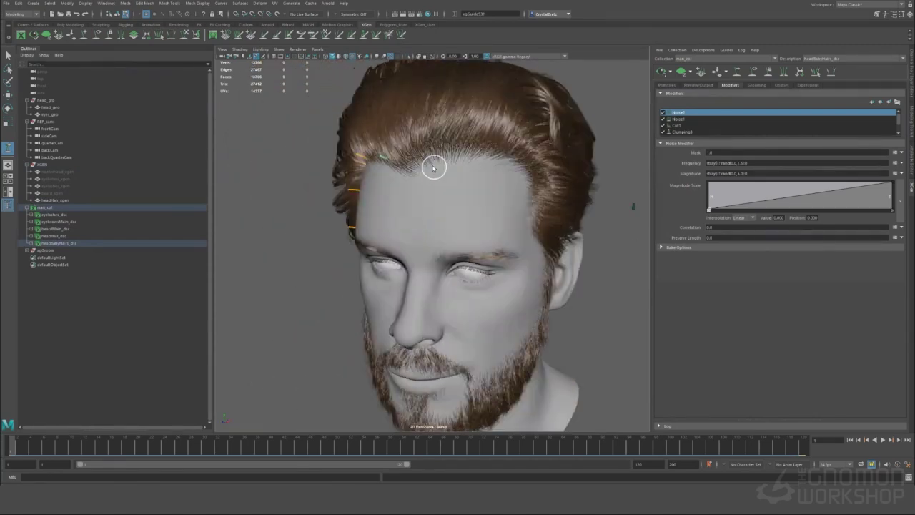
left_click(475, 153)
left_click(515, 160)
left_click_drag(532, 220, 572, 185, "alt")
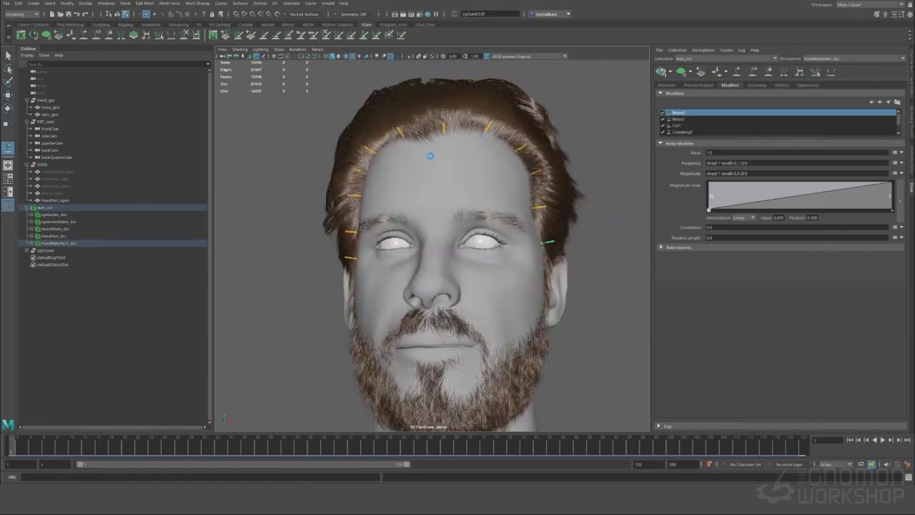
left_click_drag(430, 156, 461, 170, "alt")
right_click_drag(462, 170, 455, 181, "alt")
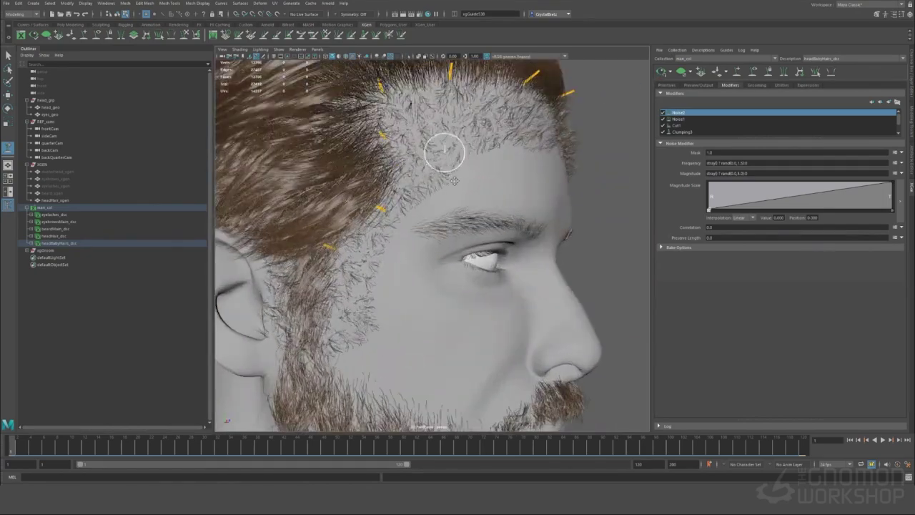
Step: Create a paint map named headBabyHairs_densityMask for the baby hair density mask with resolution 50 and a black start color
left_click_drag(454, 180, 435, 153, "alt")
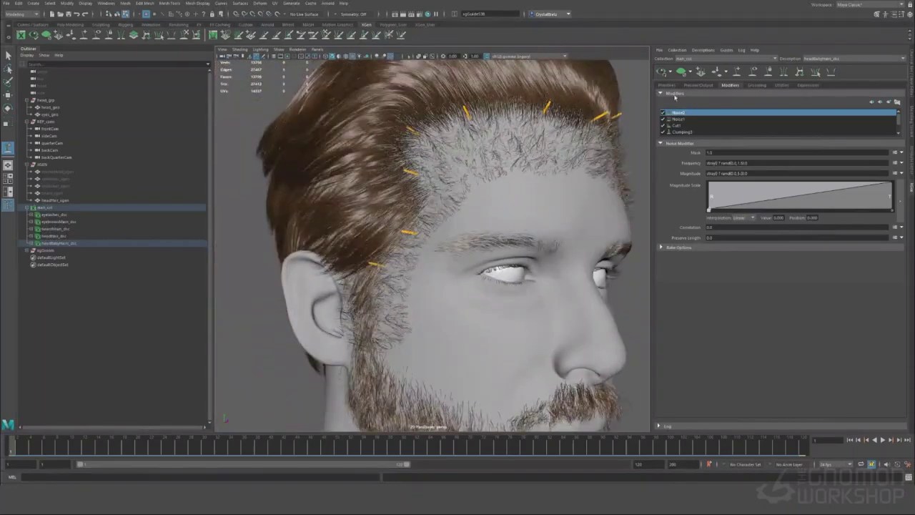
left_click(667, 84)
left_click(897, 136)
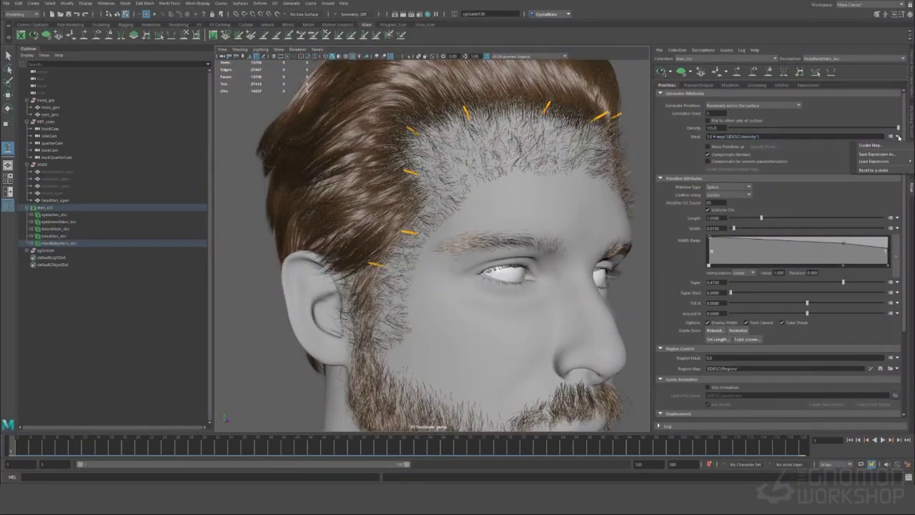
left_click(874, 145)
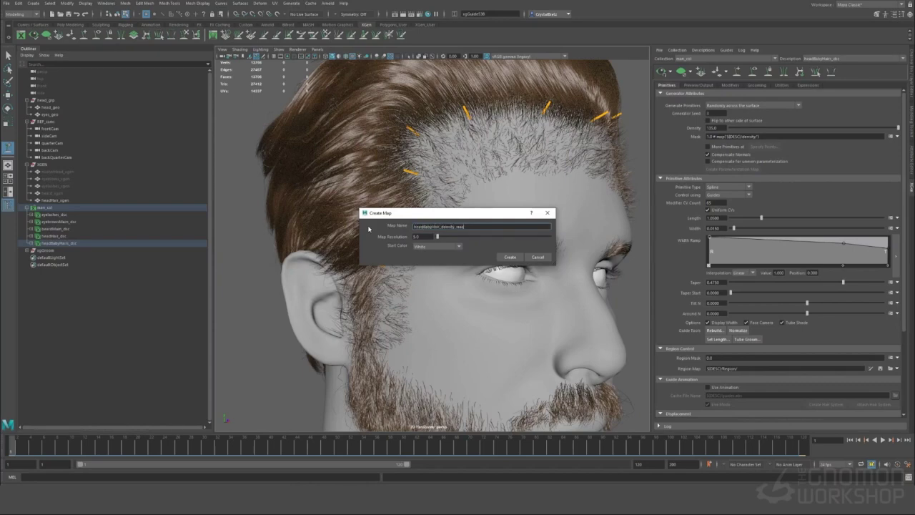
key("Tab")
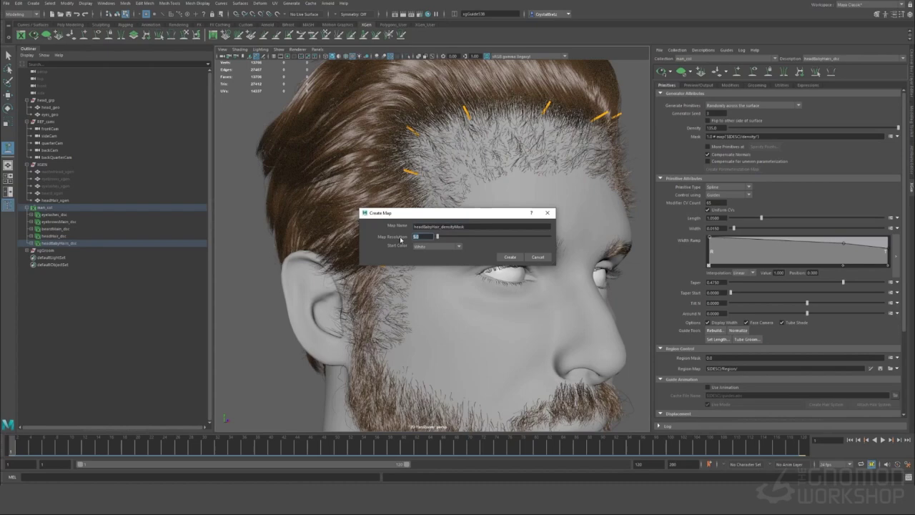
type("50")
left_click(450, 246)
left_click(432, 262)
left_click(512, 256)
scroll(543, 198, "down", 3)
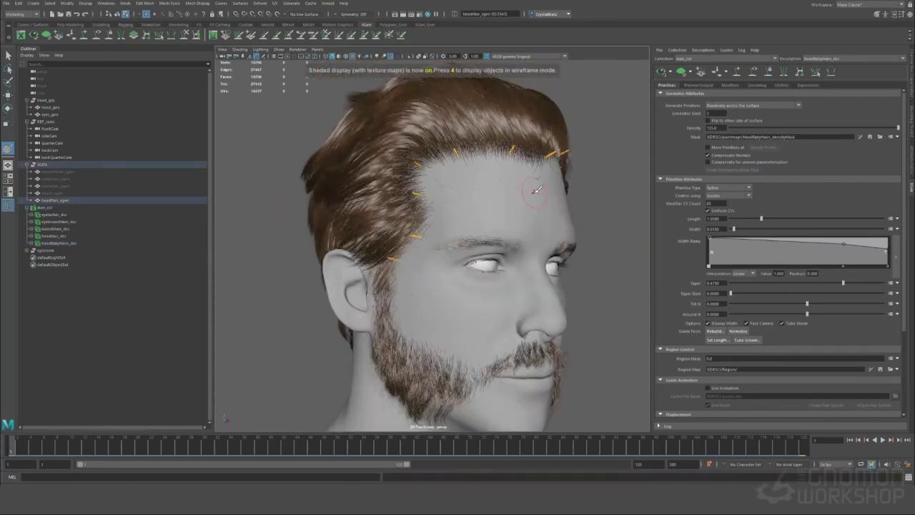
Step: Open the Hypershade and bring up the file7 texture of the new baby hair density mask
left_click_drag(533, 190, 521, 221, "alt")
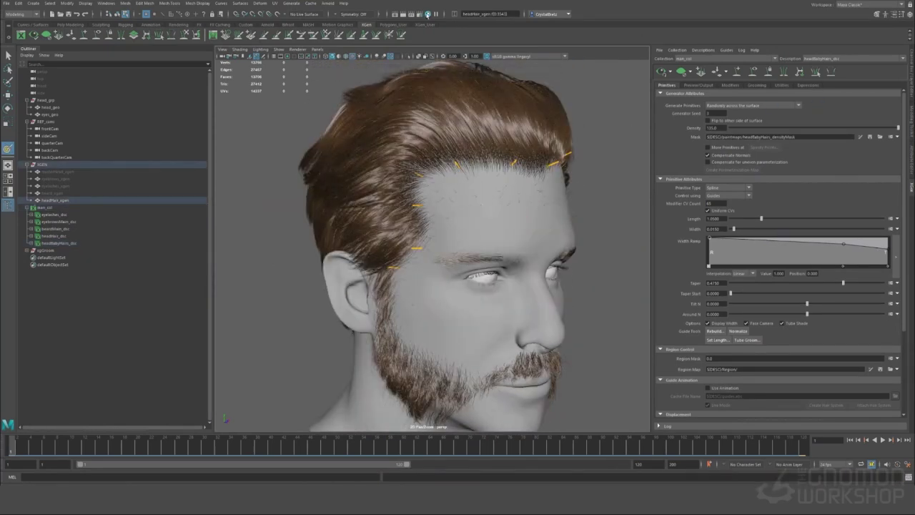
left_click(428, 13)
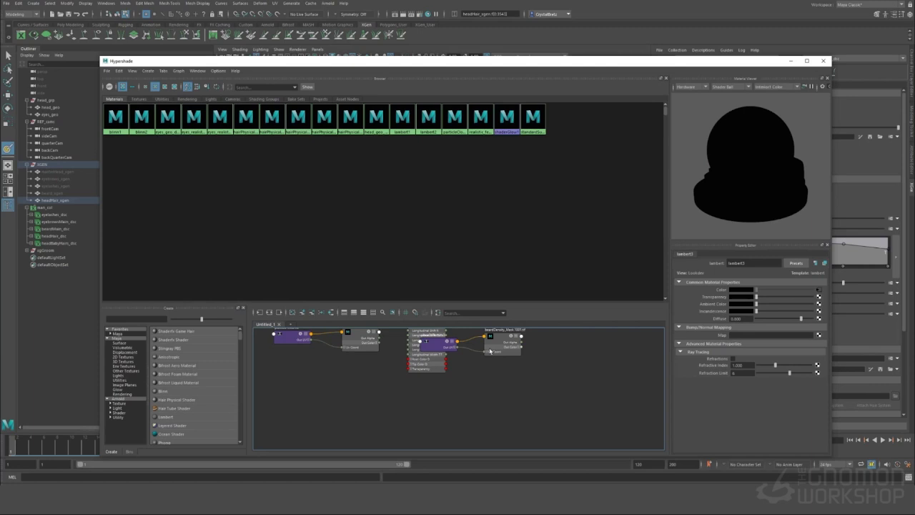
left_click(414, 399)
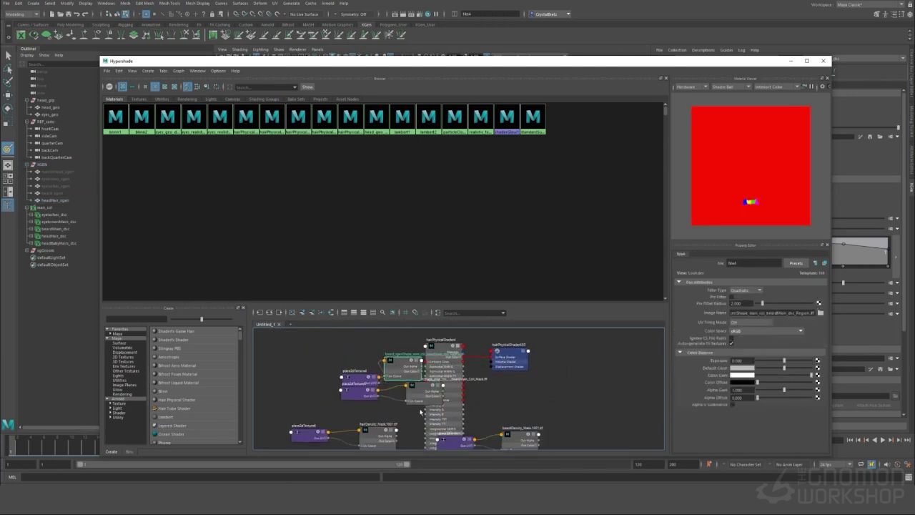
left_click(138, 99)
left_click(299, 120)
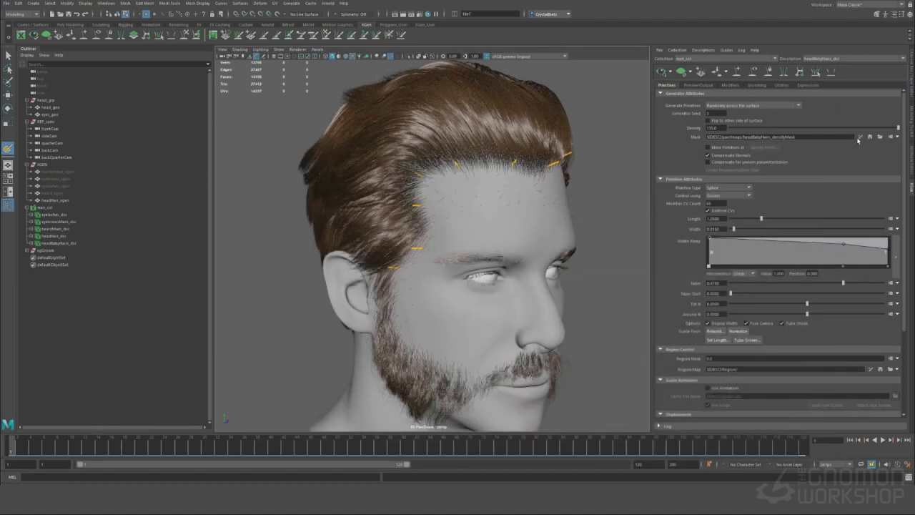
left_click(470, 198)
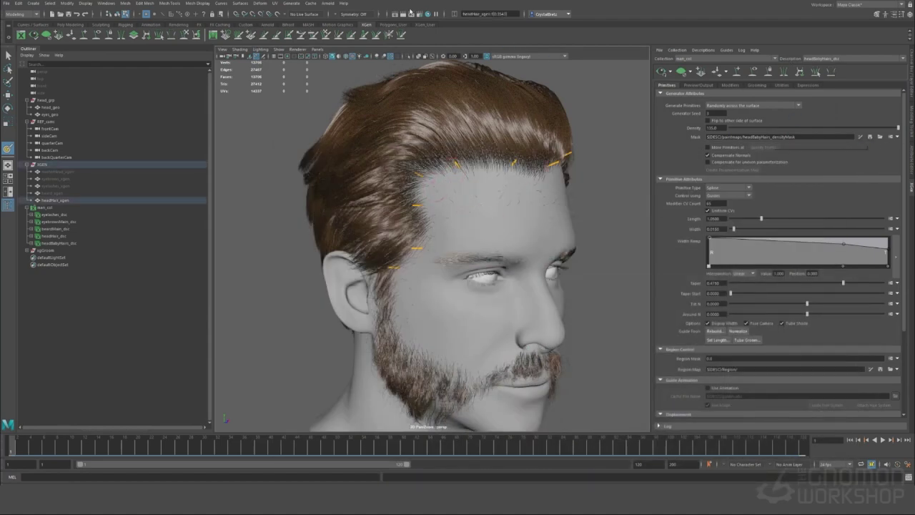
left_click(427, 14)
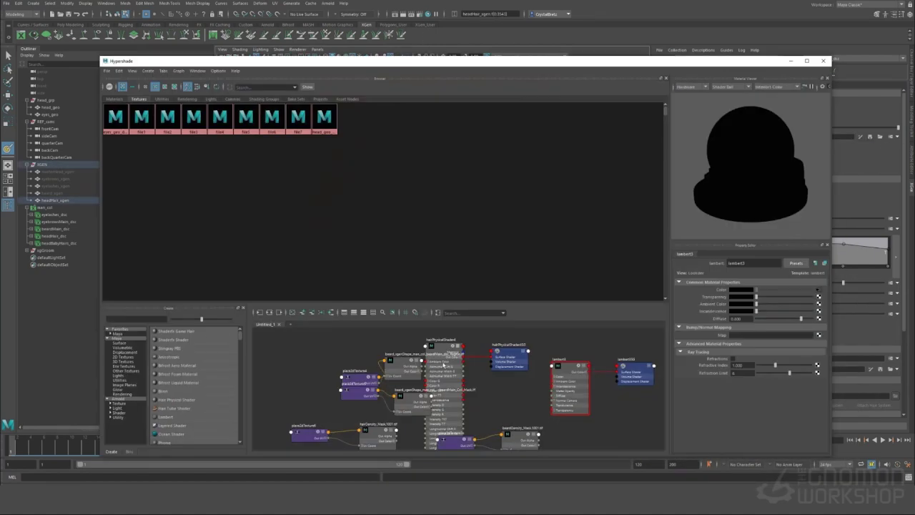
Step: Graph the file7 texture's connections and replace its image with the baby hair density mask painted in Mari
left_click(298, 118)
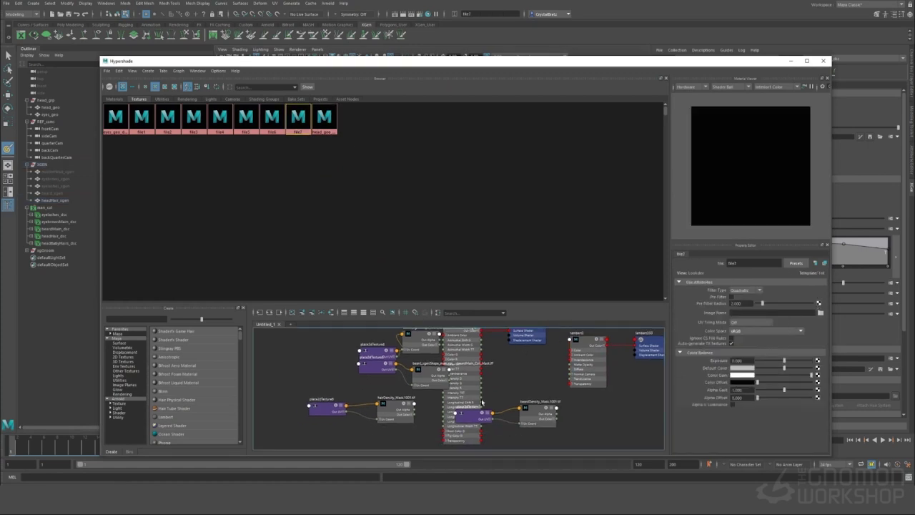
left_click(413, 390)
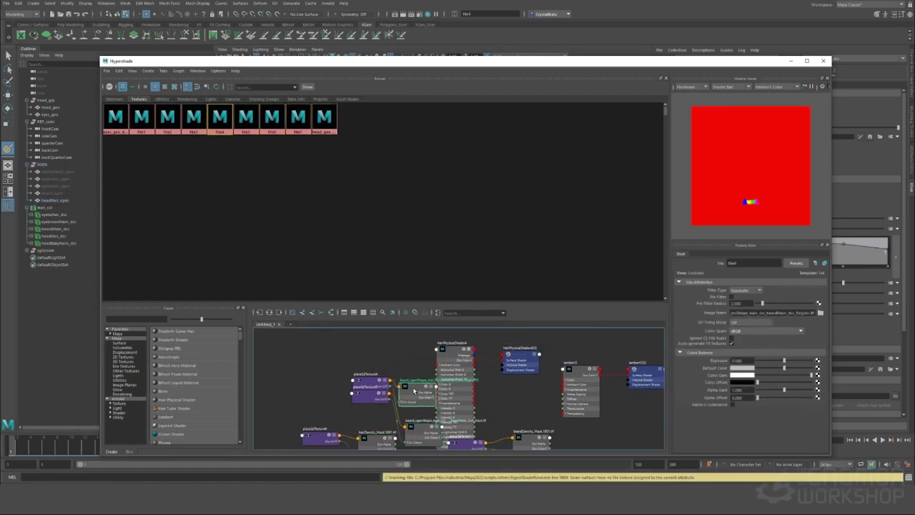
left_click_drag(447, 351, 452, 354)
left_click(297, 118)
left_click(274, 316)
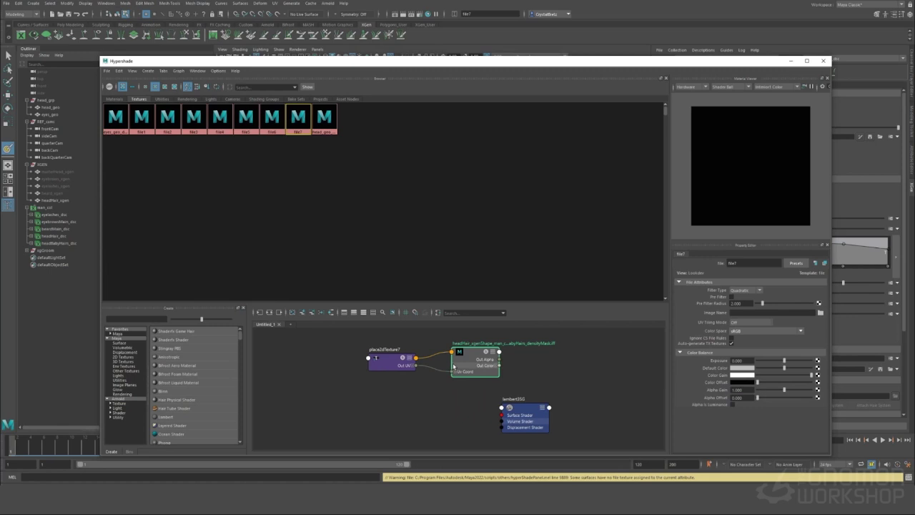
left_click(821, 313)
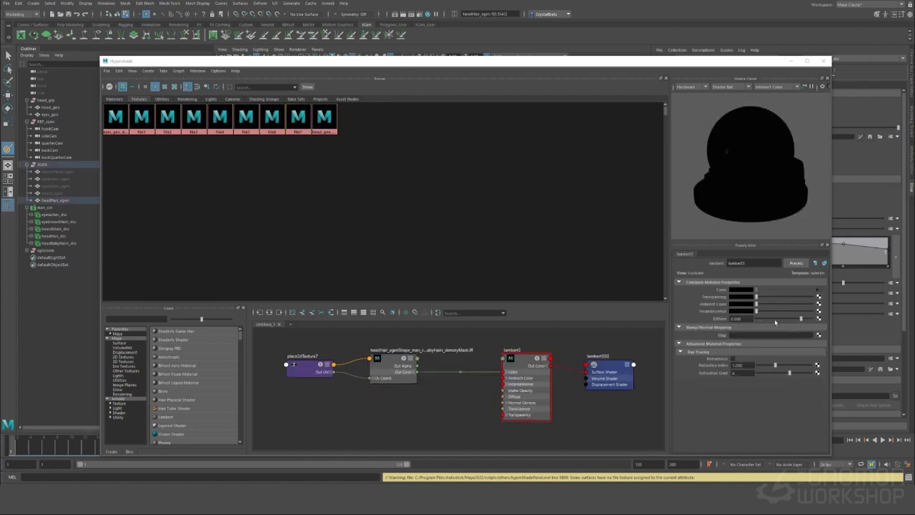
left_click(792, 62)
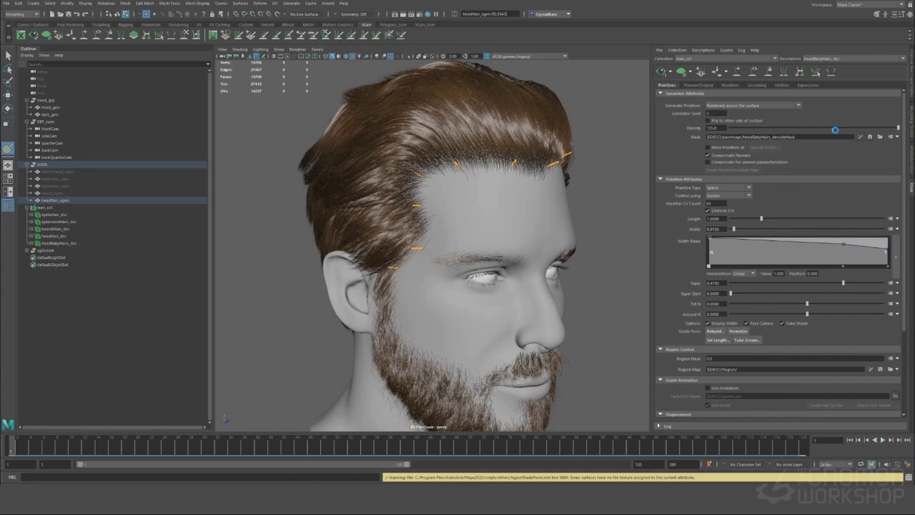
Step: Place three baby hair guides along the hairline behind the left ear and down the side of the neck
right_click_drag(450, 195, 511, 165, "alt")
mouse_move(511, 166)
left_mouse_down("alt")
mouse_move(525, 157)
mouse_move(505, 153)
mouse_move(516, 187)
mouse_move(501, 193)
mouse_move(372, 213)
left_mouse_up("alt")
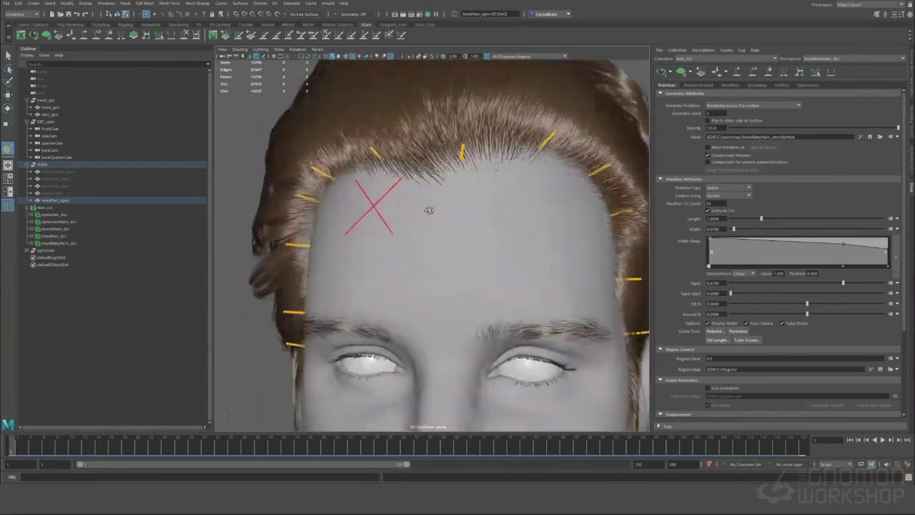
mouse_move(486, 221)
left_mouse_down("alt")
mouse_move(478, 251)
mouse_move(509, 258)
mouse_move(465, 276)
left_mouse_up("alt")
right_click_drag(536, 285, 501, 290, "alt")
left_click(736, 71)
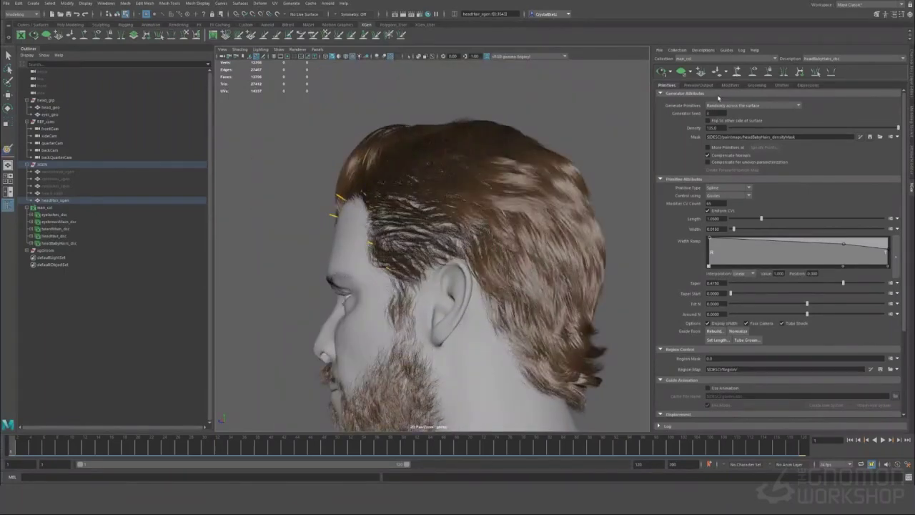
middle_click_drag(561, 318, 501, 243, "alt")
right_click_drag(429, 268, 466, 268, "alt")
left_click(453, 268)
left_click(431, 209)
left_click(485, 319)
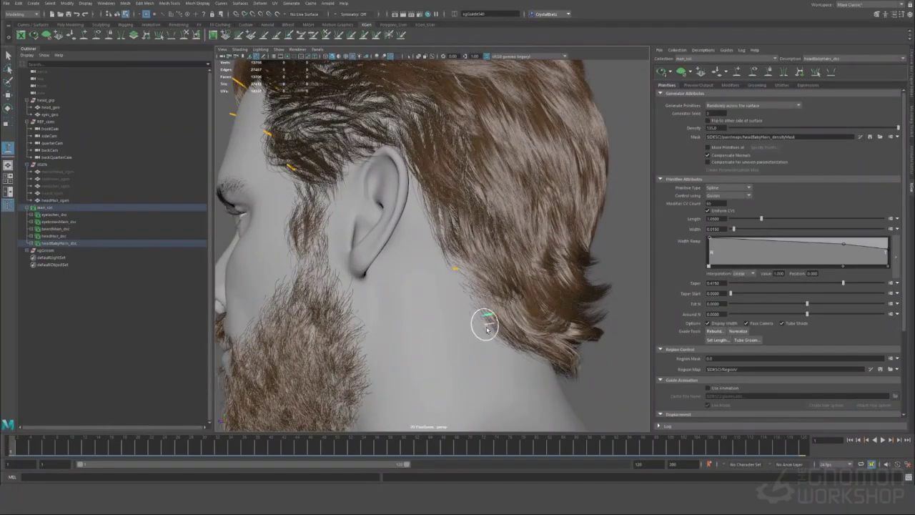
right_click_drag(522, 325, 501, 313, "alt")
middle_click_drag(501, 312, 532, 323, "alt")
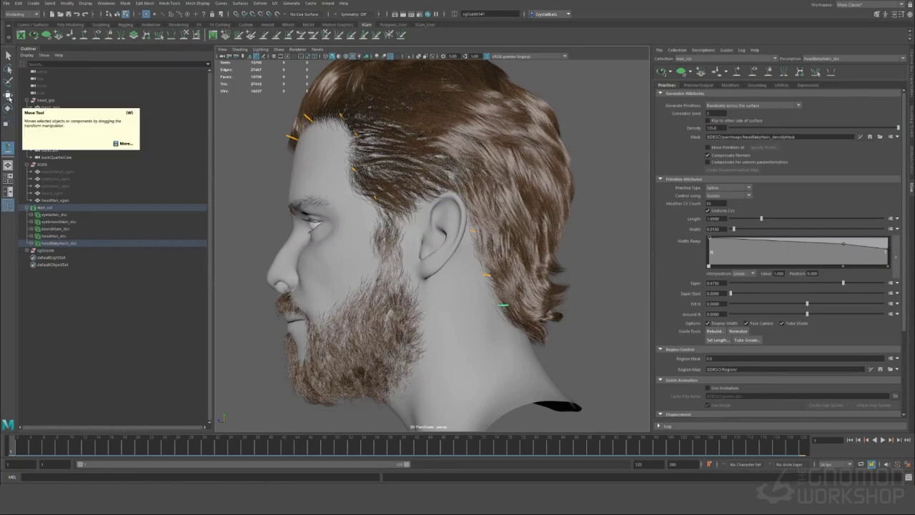
Step: Sculpt the lowest neck guide so it bends down along the hairline, and update the XGen preview
scroll(512, 270, "up", 3)
left_click(8, 96)
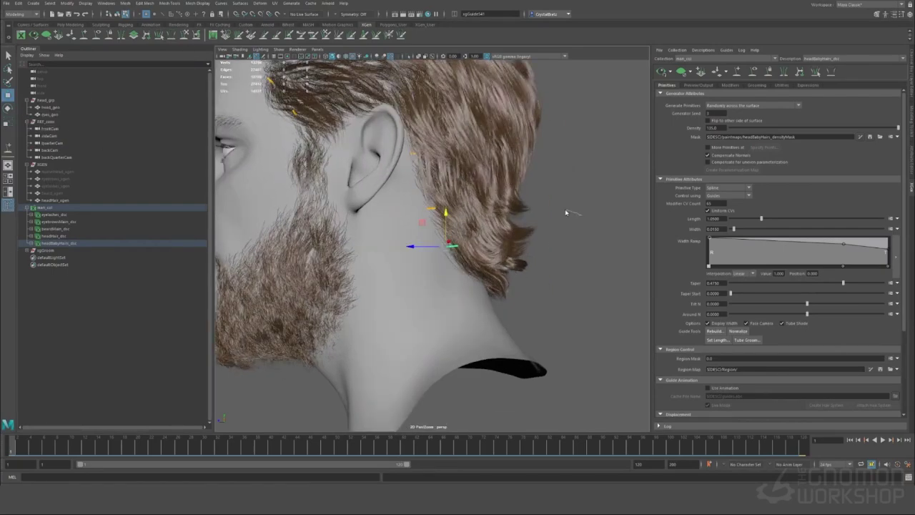
right_click_drag(580, 217, 533, 218)
scroll(486, 241, "up", 5)
left_click_drag(484, 237, 495, 257)
left_click(187, 35)
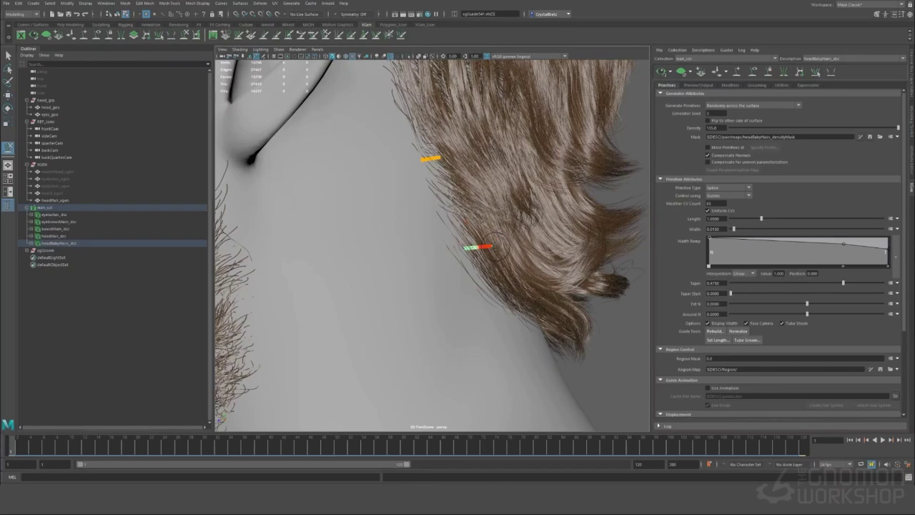
left_click_drag(599, 273, 422, 269, "alt")
left_click(662, 72)
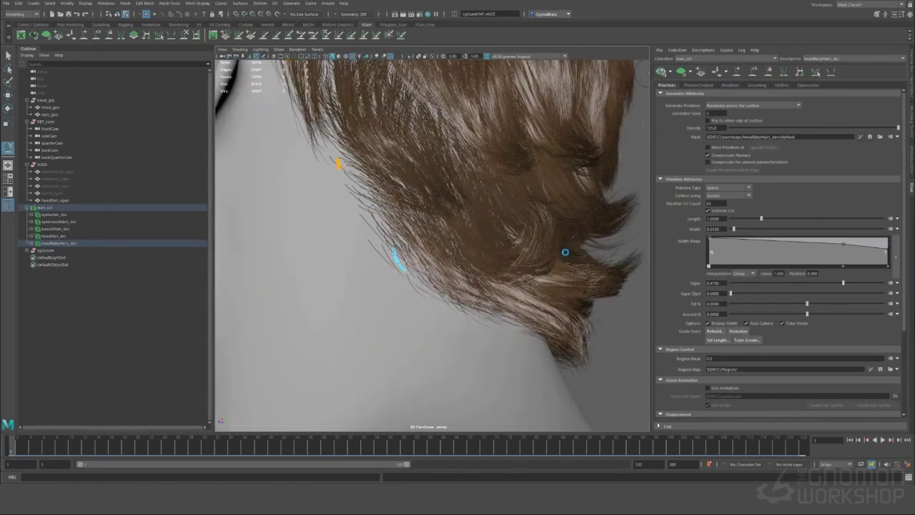
right_click_drag(543, 215, 472, 250, "alt")
left_click_drag(472, 250, 409, 277, "alt")
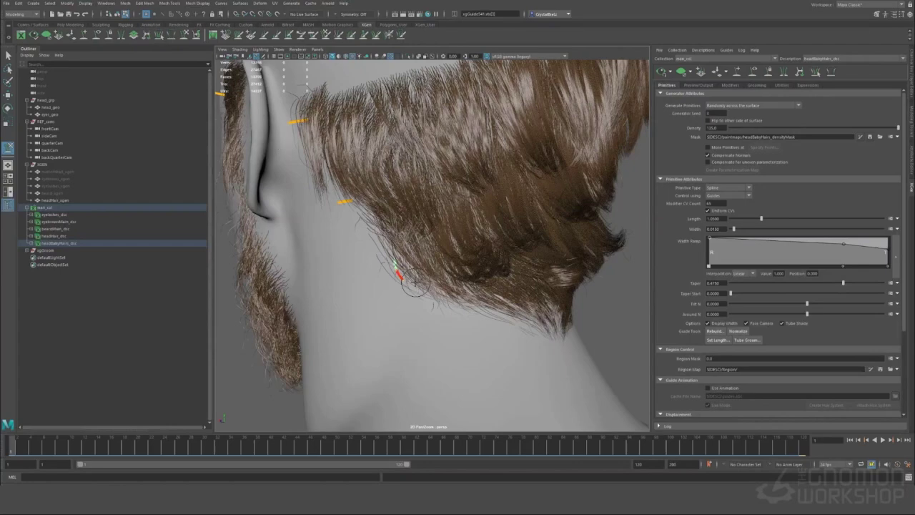
Step: Turn off the Noise2 and Noise1 modifiers and delete Clumping3 and Clumping2 from the baby hair description
left_click(727, 85)
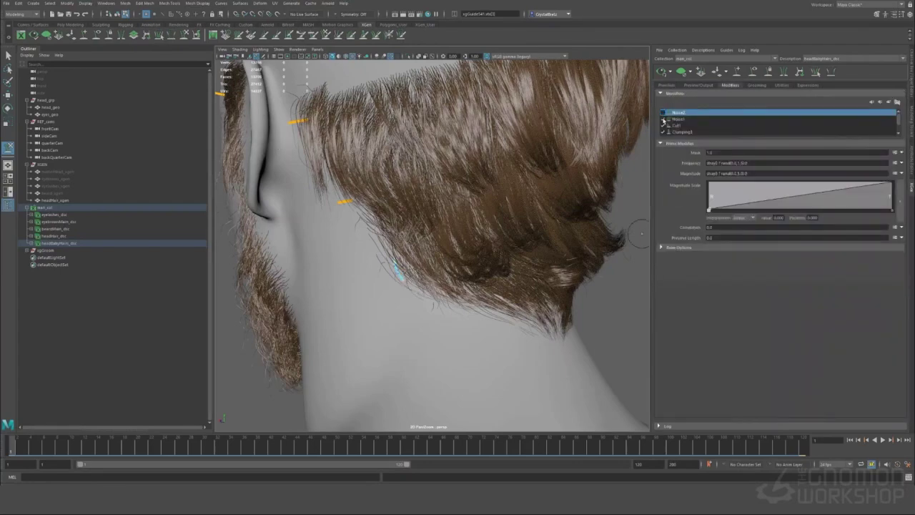
left_click(664, 120)
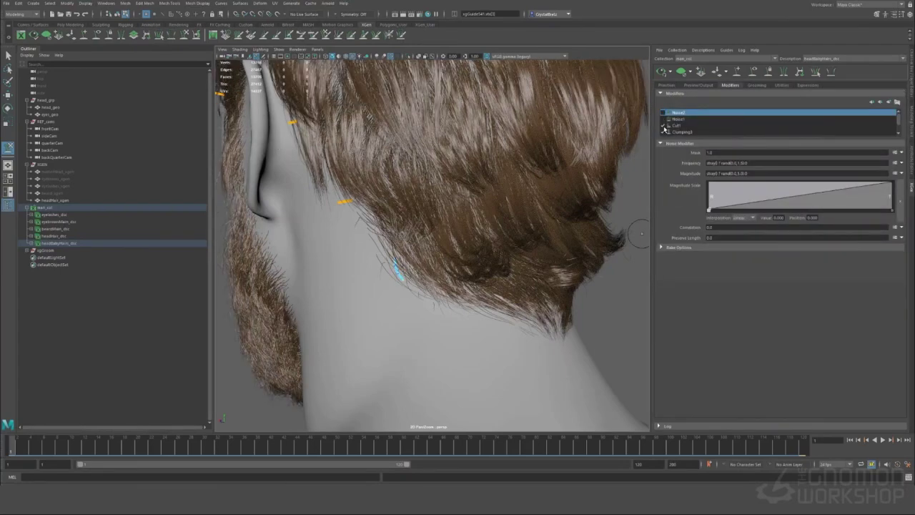
scroll(665, 127, "down", 1)
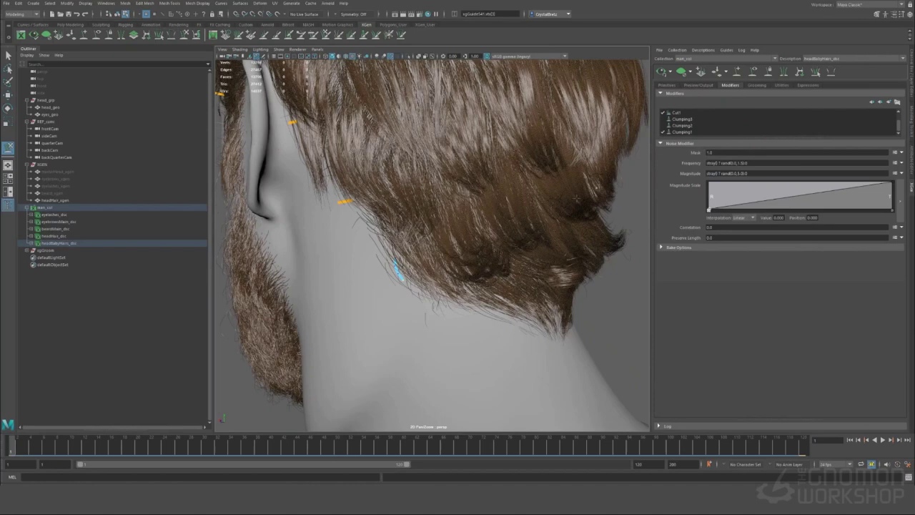
right_click_drag(577, 198, 515, 224, "alt")
left_click_drag(515, 225, 626, 148, "alt")
right_click(687, 121)
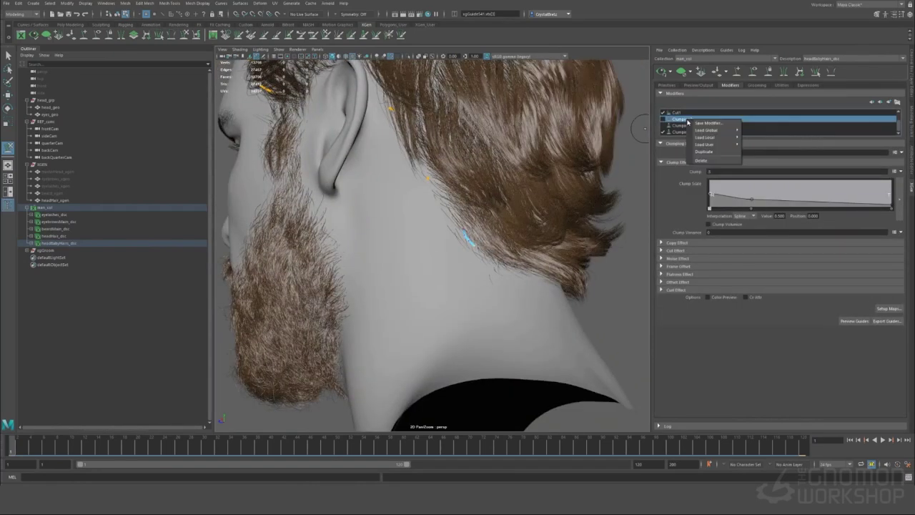
left_click(701, 161)
left_click(681, 133)
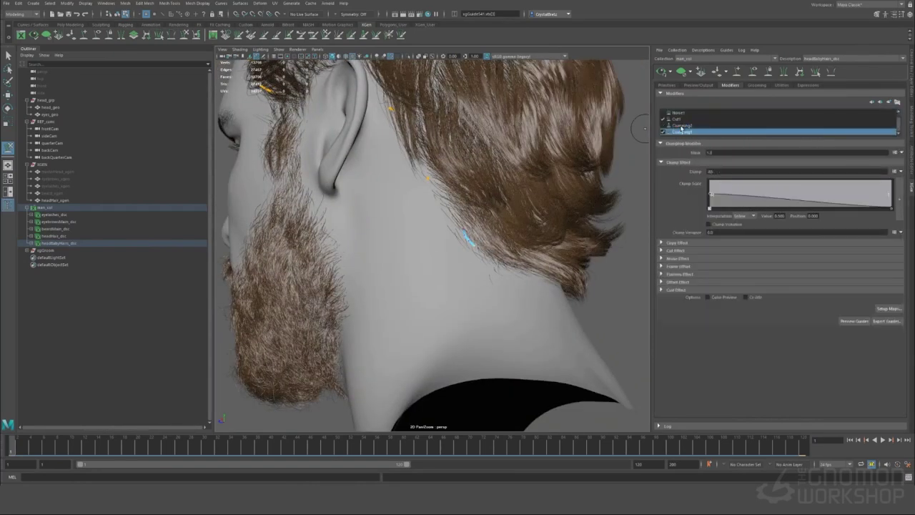
scroll(683, 130, "down", 1)
right_click(688, 128)
left_click(697, 164)
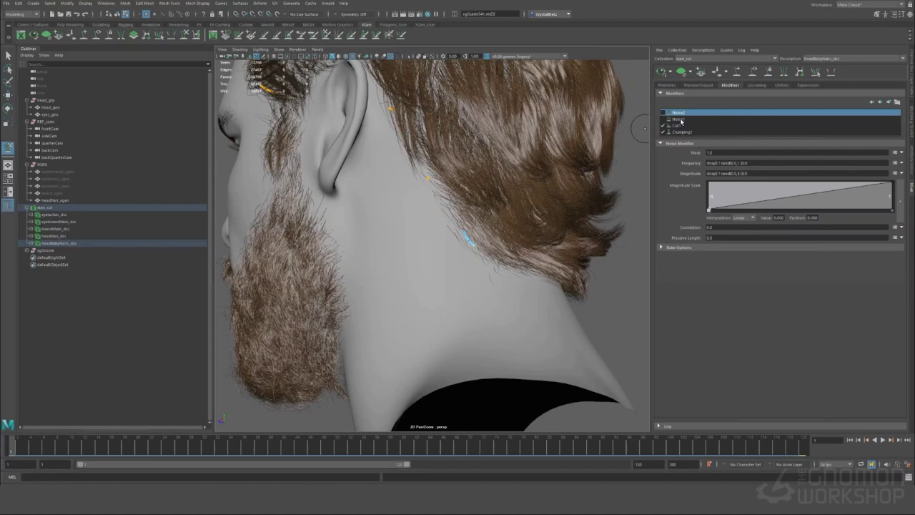
Step: Compare the neck hairs with Noise1 on and off, delete the Noise1 modifier and turn Noise2 back on
left_click_drag(609, 233, 543, 250, "alt")
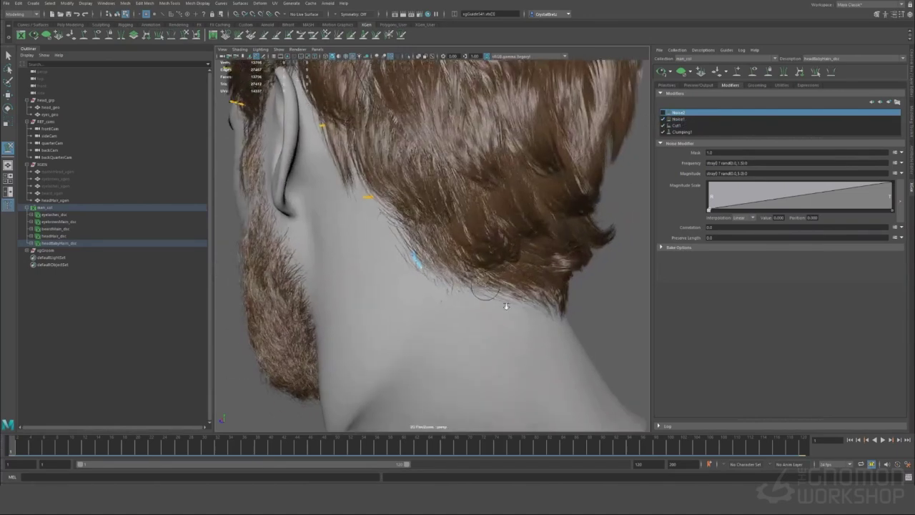
right_click_drag(486, 314, 537, 328, "alt")
left_click(677, 118)
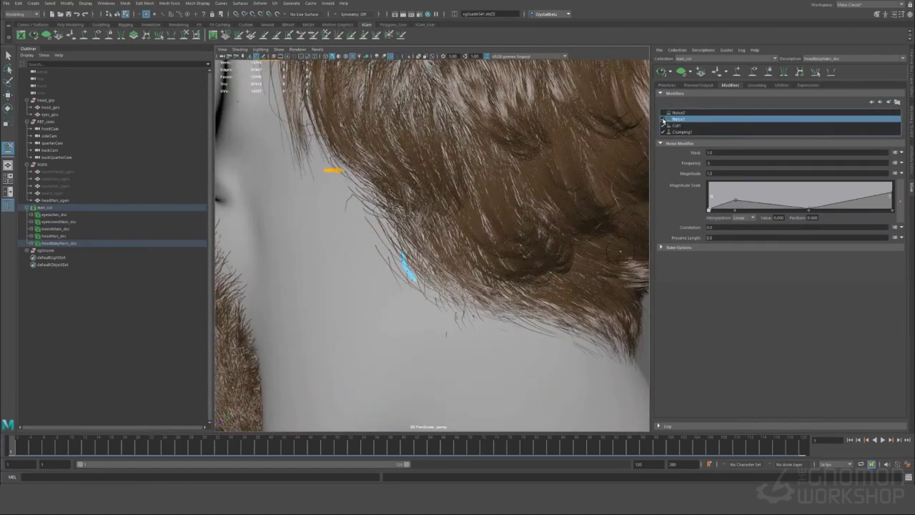
right_click(678, 119)
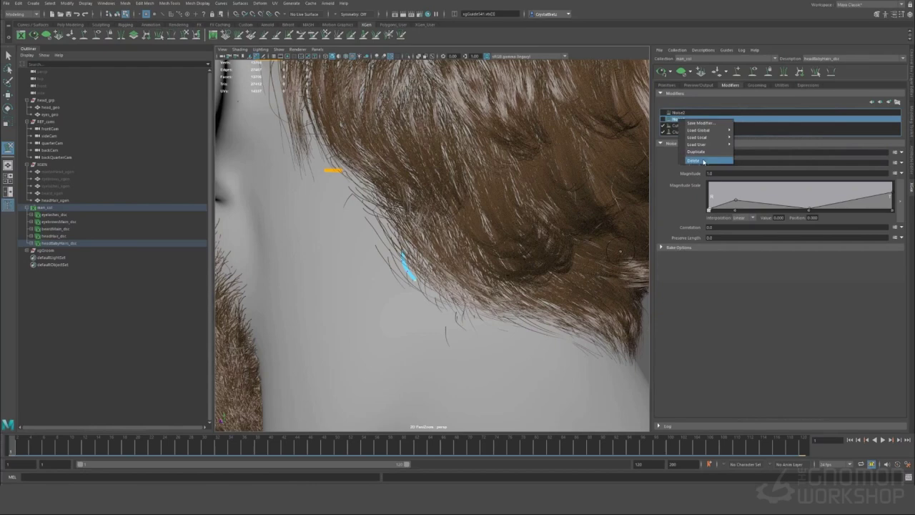
left_click(697, 161)
right_click_drag(500, 265, 436, 274, "alt")
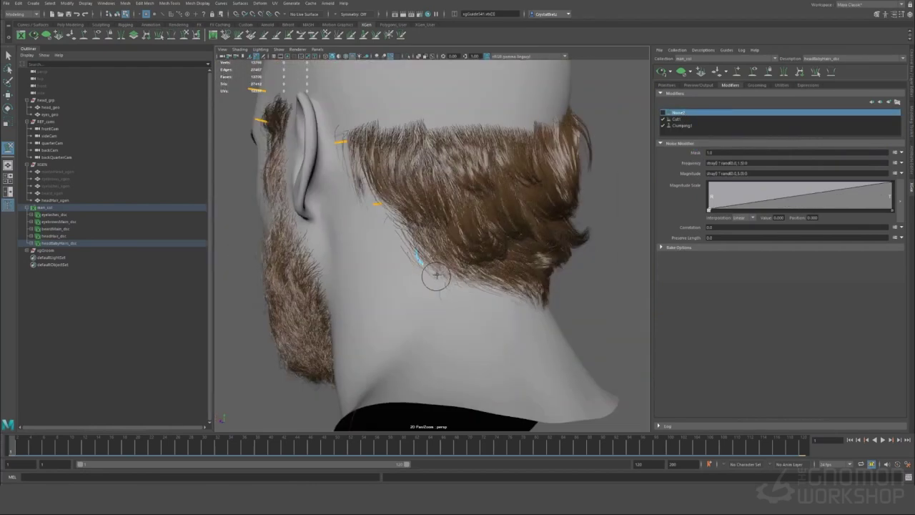
left_click_drag(436, 274, 511, 307, "alt")
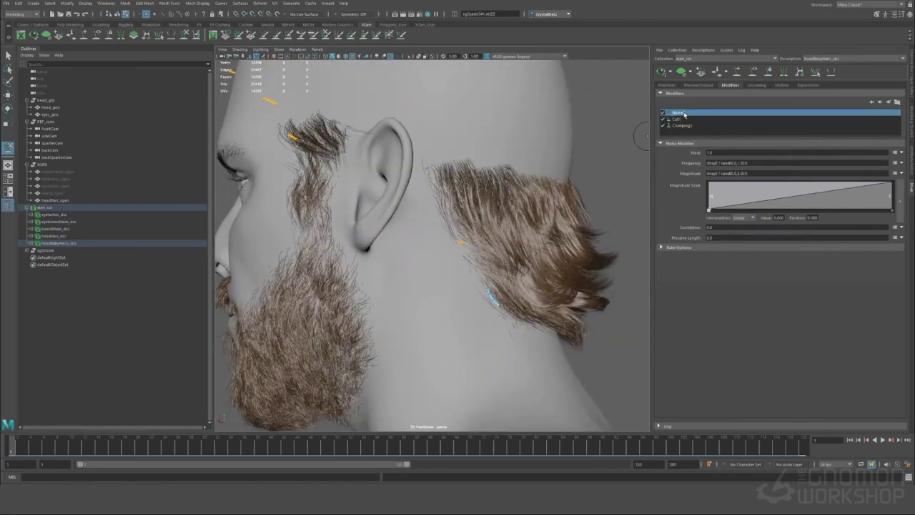
Step: Check the stray percentage setting of the baby hair description
left_click(697, 52)
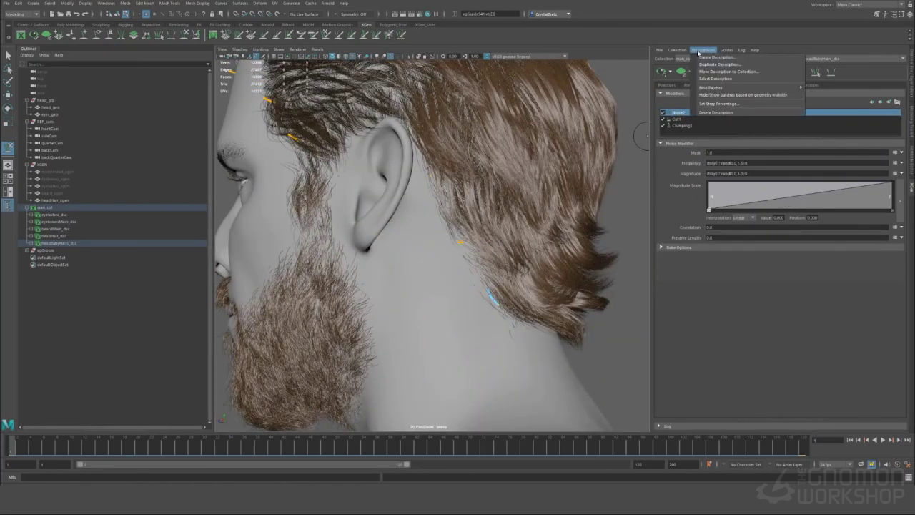
left_click(722, 104)
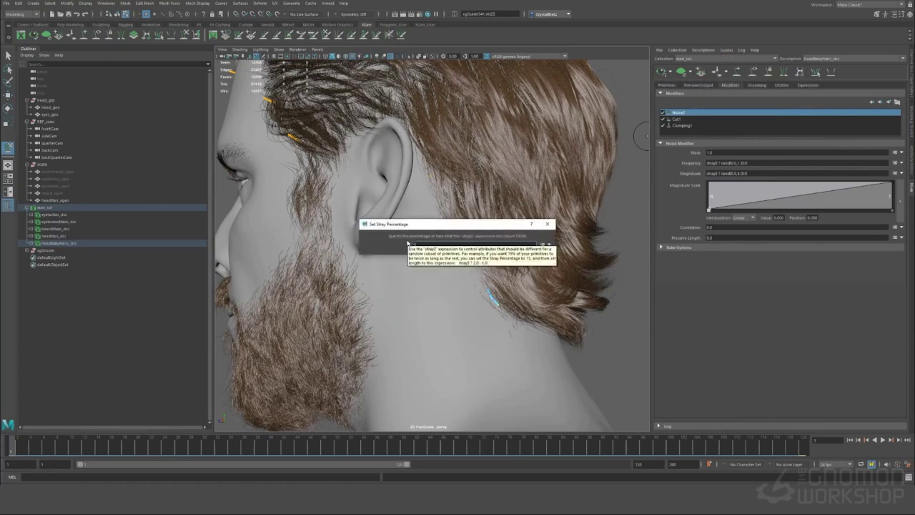
key("Return")
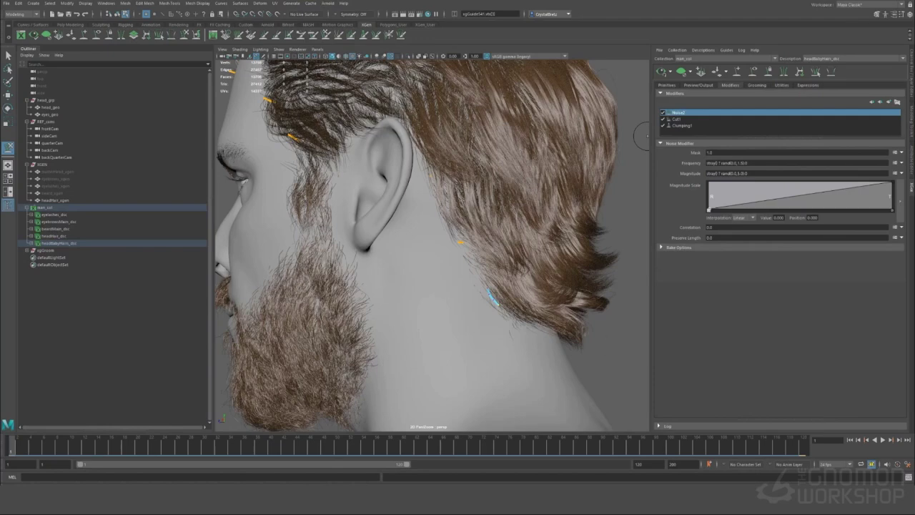
key("g")
left_click(548, 224)
Step: Examine the baby hairs and guides from the nape and side of the head around to the forehead hairline
right_click_drag(557, 223, 516, 236, "alt")
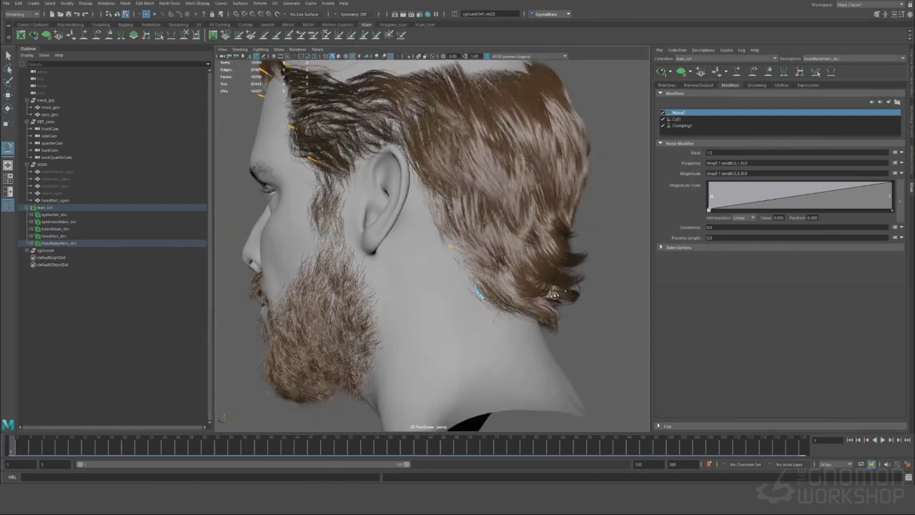
mouse_move(572, 239)
left_mouse_down("alt")
mouse_move(535, 247)
mouse_move(572, 239)
left_mouse_up("alt")
right_click_drag(572, 239, 565, 314, "alt")
middle_click_drag(572, 236, 595, 329, "alt")
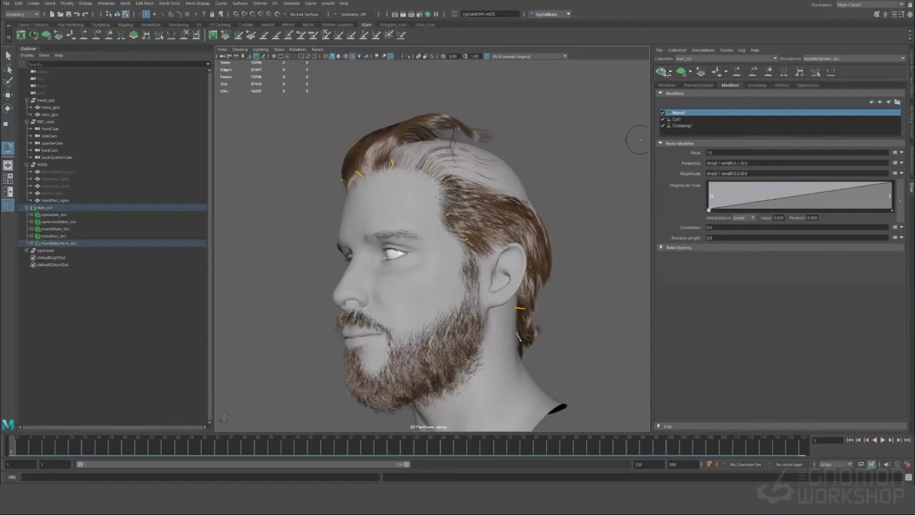
right_click_drag(477, 168, 530, 179, "alt")
left_click_drag(458, 236, 543, 243, "alt")
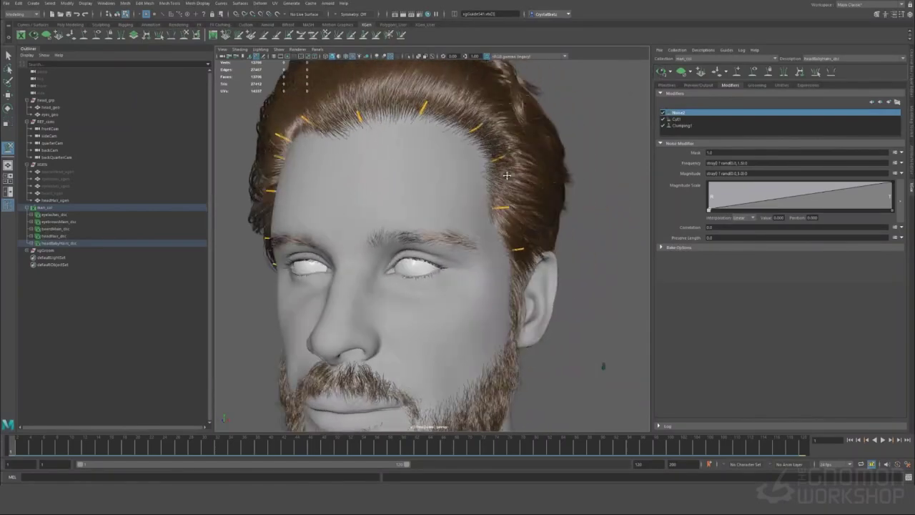
right_click_drag(458, 214, 501, 221, "alt")
middle_click_drag(472, 215, 458, 321, "alt")
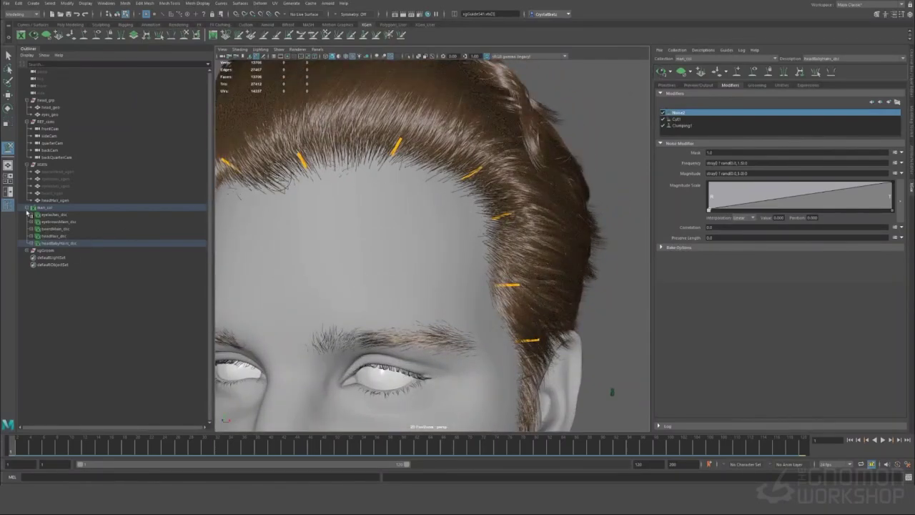
Step: Expand the headBabyHairs_dsc description down to its guides and select the first guide, at the character's right side of the forehead
key("w")
left_click(400, 143)
left_click(52, 251)
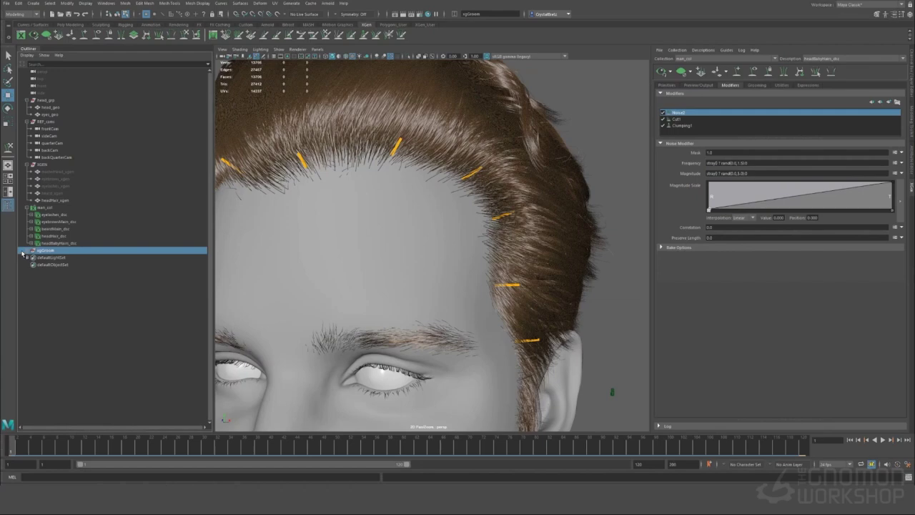
left_click(35, 243)
left_click(31, 243)
left_click(35, 250)
left_click(177, 259)
right_click_drag(343, 247, 312, 214, "alt")
middle_click_drag(311, 215, 461, 240, "alt")
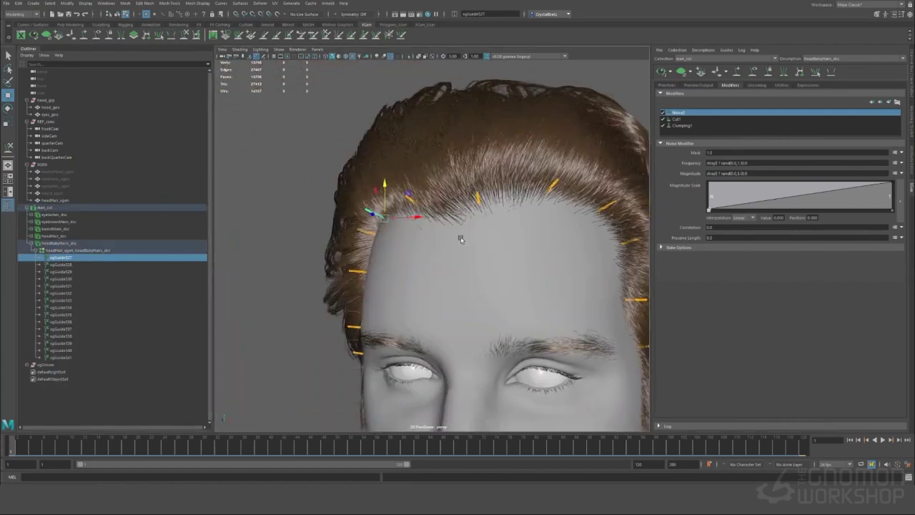
left_click_drag(552, 202, 516, 214, "alt")
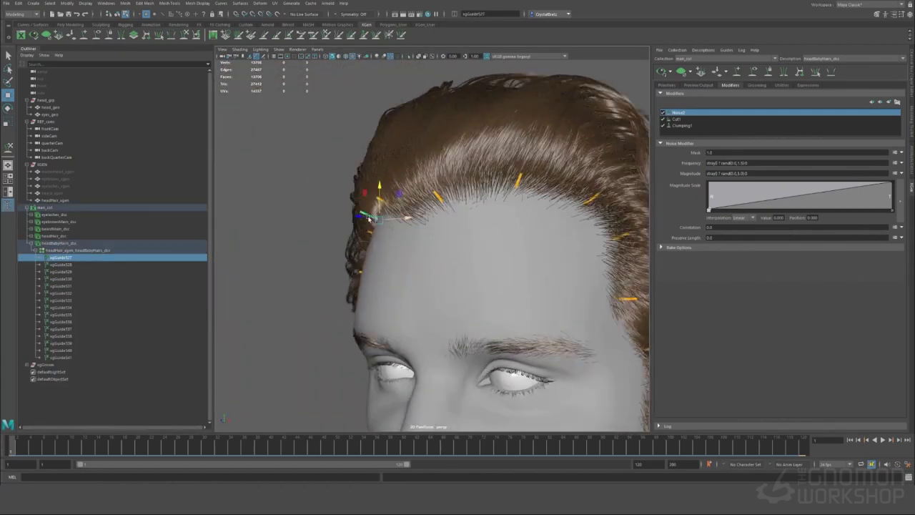
Step: Switch the selected forehead guide to control point editing and pull its points up into a curve that follows the hair
right_click_drag(326, 173, 284, 170)
left_click_drag(355, 206, 371, 223)
left_click_drag(371, 223, 533, 184, "alt")
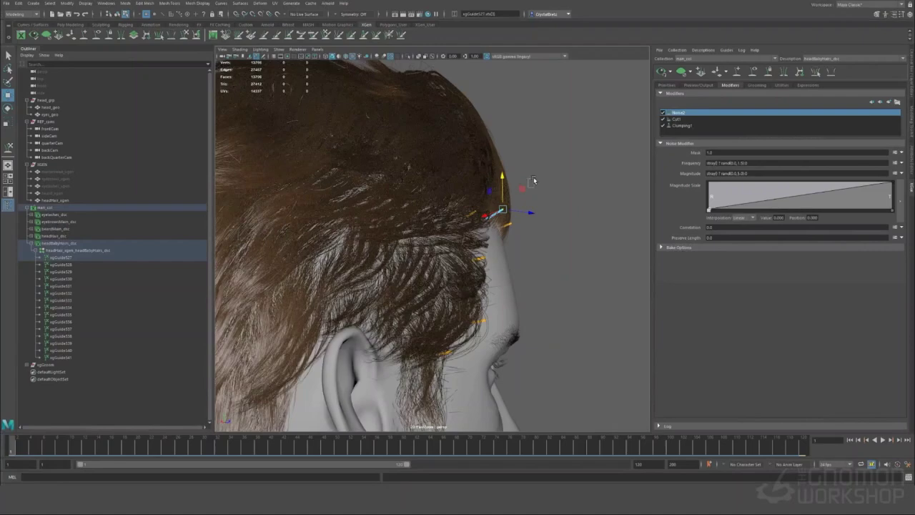
left_click(503, 214)
mouse_move(516, 193)
left_mouse_down()
mouse_move(504, 206)
mouse_move(547, 209)
mouse_move(525, 191)
left_mouse_up()
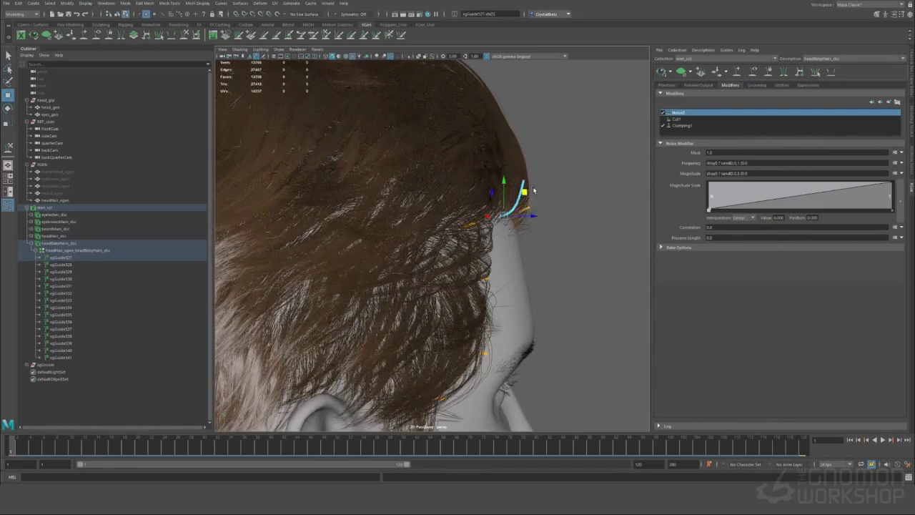
left_click(524, 180)
left_click_drag(546, 157, 539, 137)
left_click(519, 210)
left_click_drag(531, 202, 553, 174)
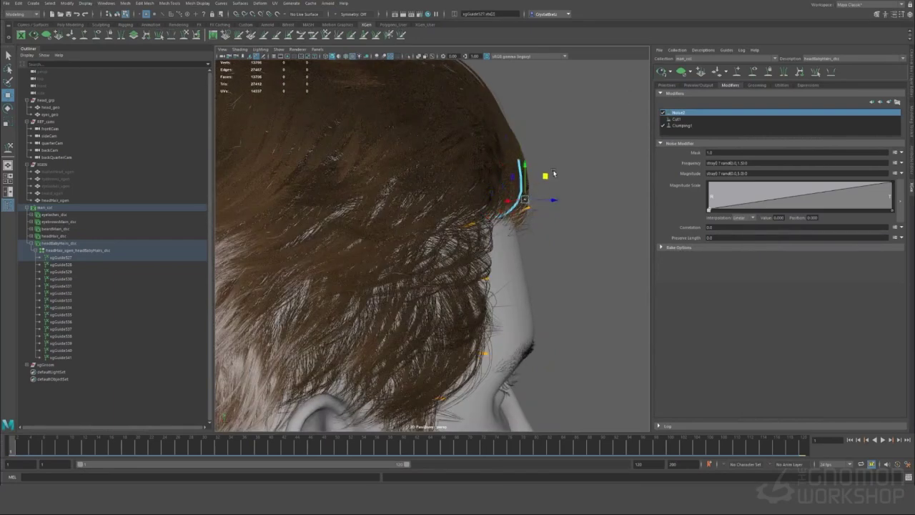
Step: Add a new Noise modifier to the baby hair description and turn off the Noise2 modifier
left_click_drag(600, 205, 628, 110, "alt")
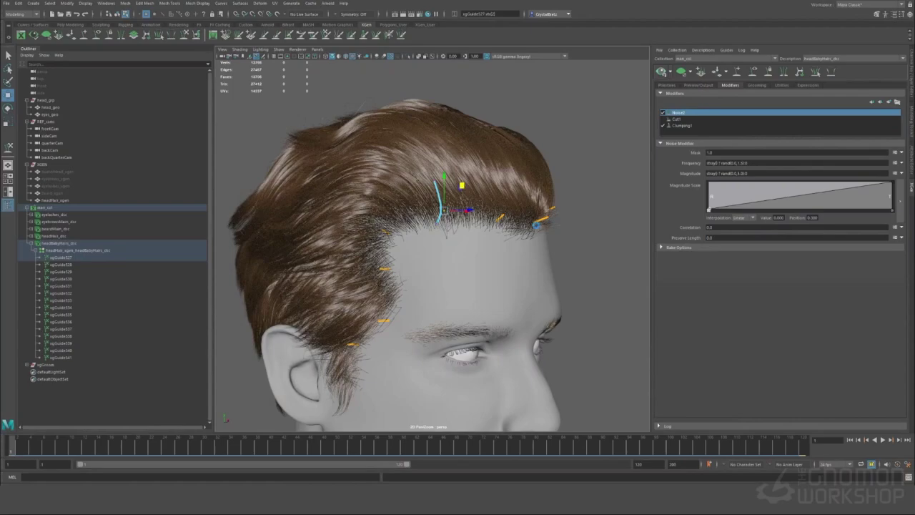
scroll(498, 234, "up", 4)
left_click_drag(498, 234, 550, 222, "alt")
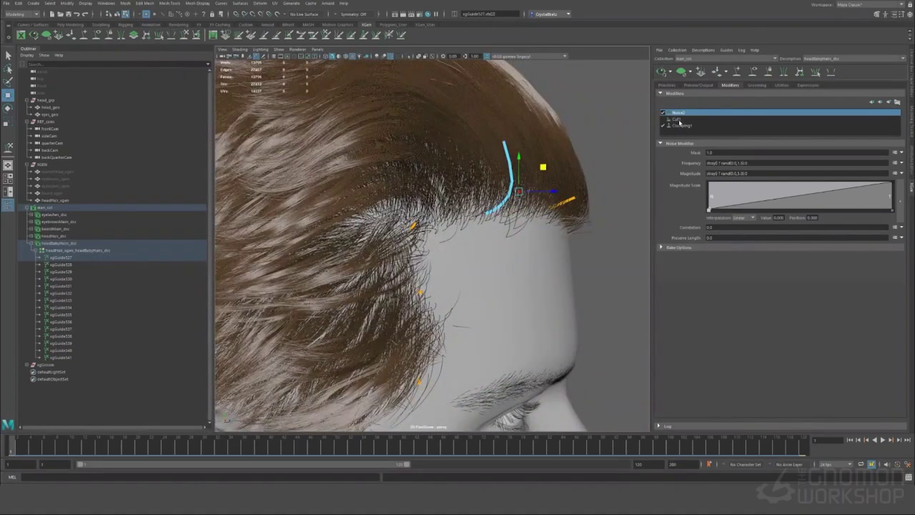
left_click(872, 101)
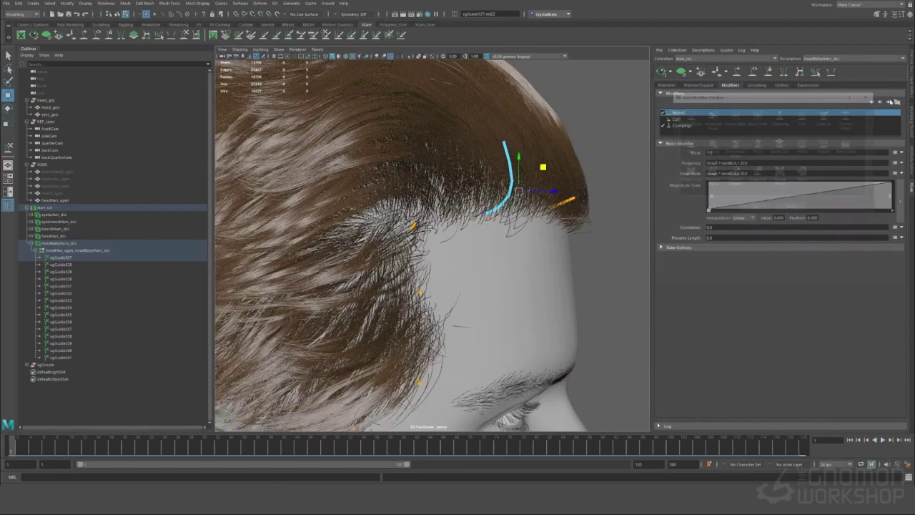
left_click(804, 149)
left_click(755, 208)
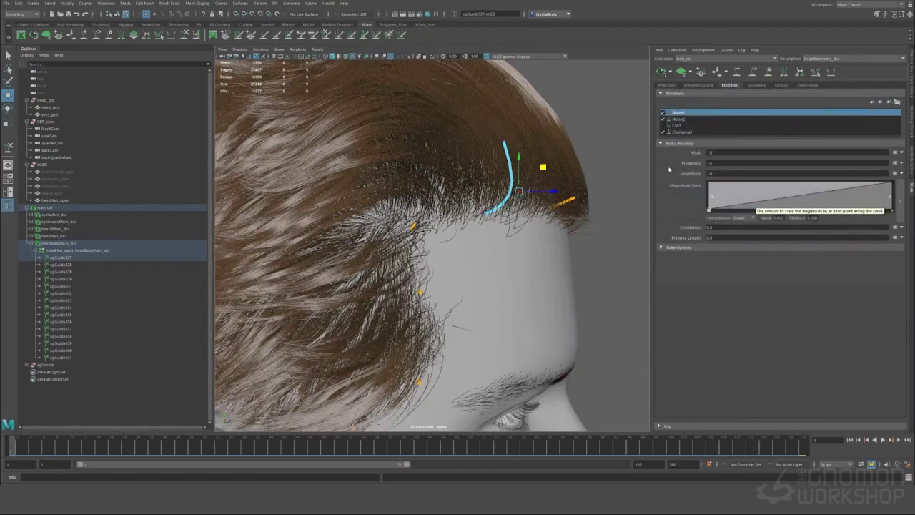
left_click_drag(585, 211, 472, 204, "alt")
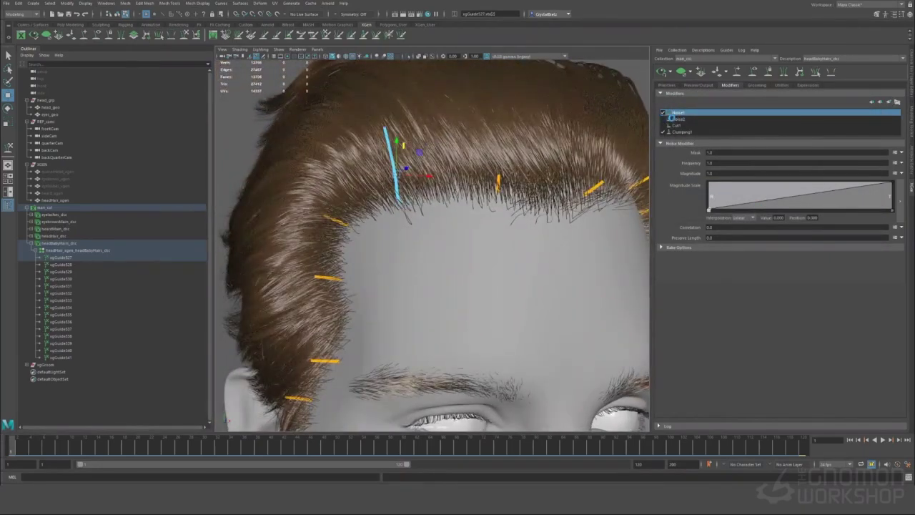
left_click(665, 118)
left_click(665, 120)
Step: Refine the first forehead guide's control points so its tip leans back over the hair, and update the XGen preview
left_click_drag(386, 198, 308, 219, "alt")
left_click(331, 218)
left_click(327, 178)
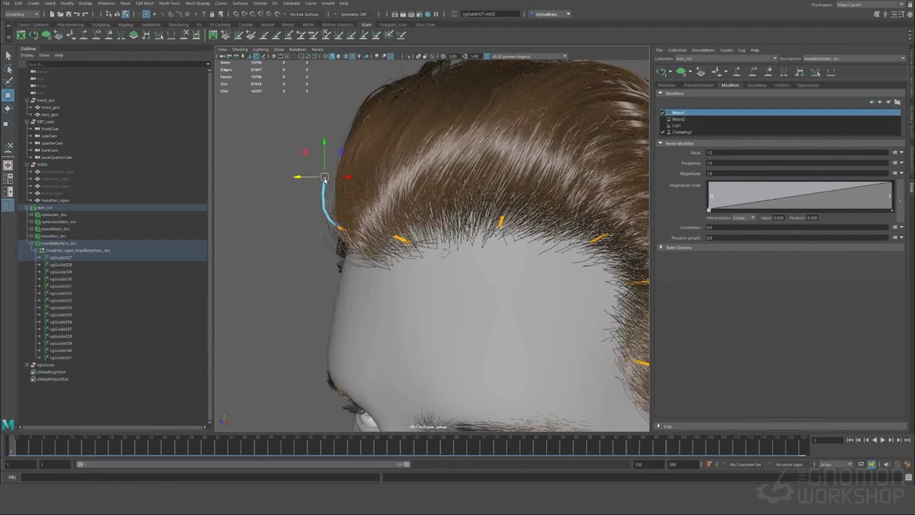
left_click_drag(366, 153, 512, 151, "alt")
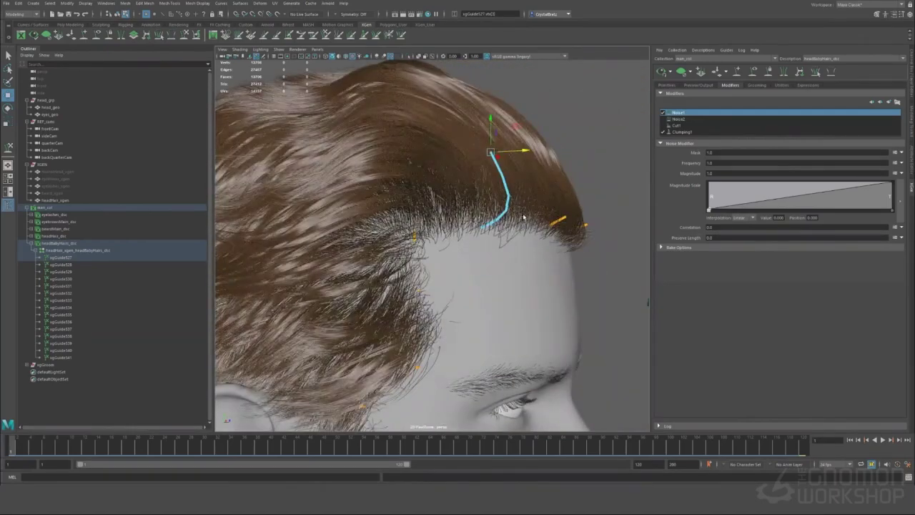
left_click_drag(503, 233, 443, 204, "alt")
left_click(522, 232)
left_click(664, 74)
left_click_drag(421, 167, 500, 161, "alt")
Step: Set the baby hair density to 60.295 and adjust the tip of the first forehead guide against the head's profile
left_click(666, 85)
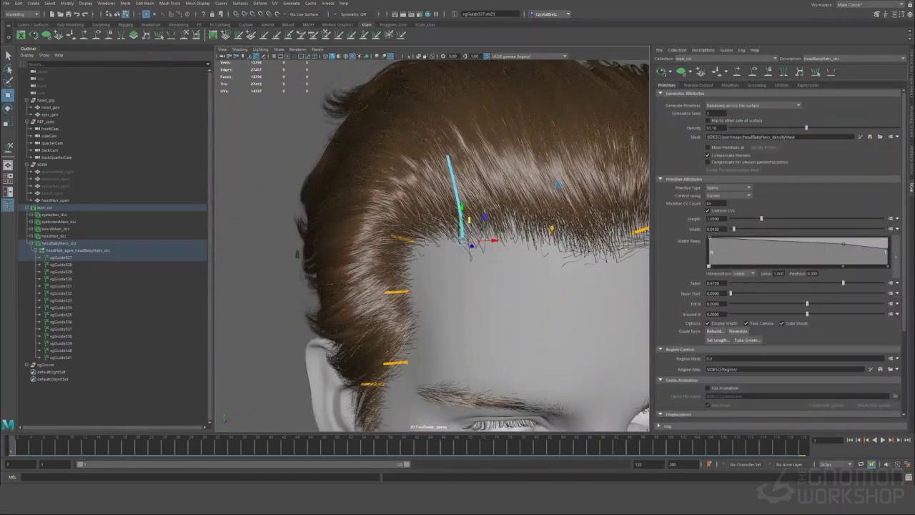
left_click_drag(522, 207, 458, 177, "alt")
left_click_drag(471, 149, 463, 136)
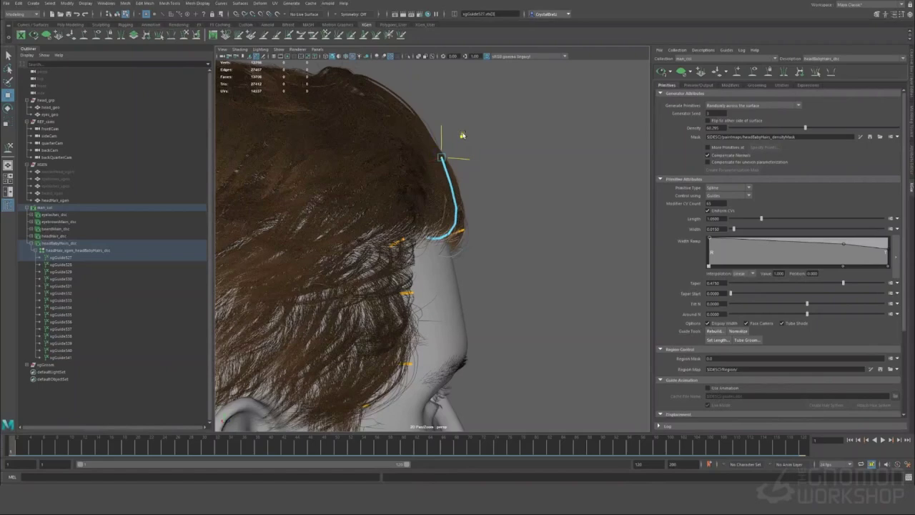
Step: Pull the tip of the neighbouring guide toward the middle of the forehead outward and up from the hairline
left_click(469, 226)
left_click_drag(470, 227, 459, 158, "alt")
left_click(459, 156)
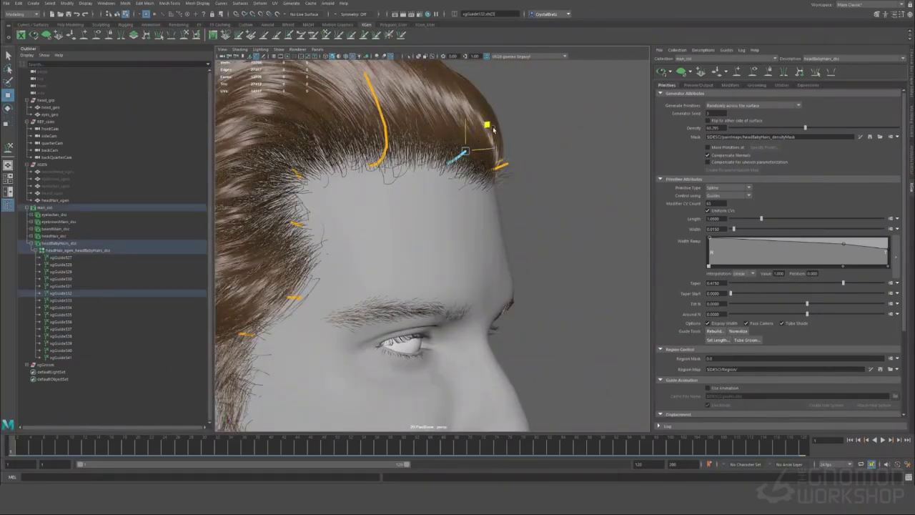
left_click_drag(487, 126, 496, 129)
left_click_drag(529, 176, 476, 111, "alt")
left_click(476, 134)
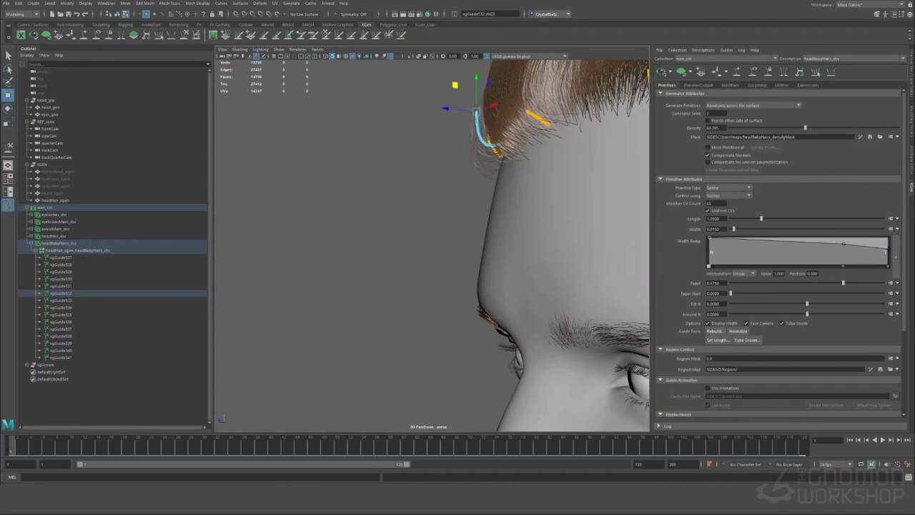
Step: Lengthen the second forehead guide and adjust its control points so it curves up and leans to the character's right
left_click_drag(615, 149, 708, 152, "alt")
left_click_drag(512, 142, 500, 110)
left_click(509, 143)
left_click(494, 200)
left_click_drag(515, 192, 505, 176, "alt")
left_click(477, 130)
left_click(492, 162)
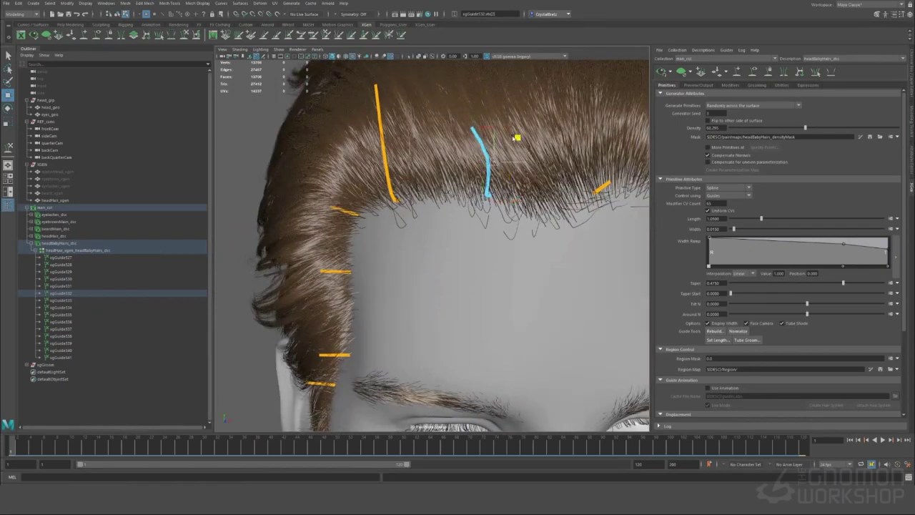
Step: Bend the forehead guide near the character's left temple into an upward curve by moving its tip and middle points
left_click_drag(586, 141, 458, 225, "alt")
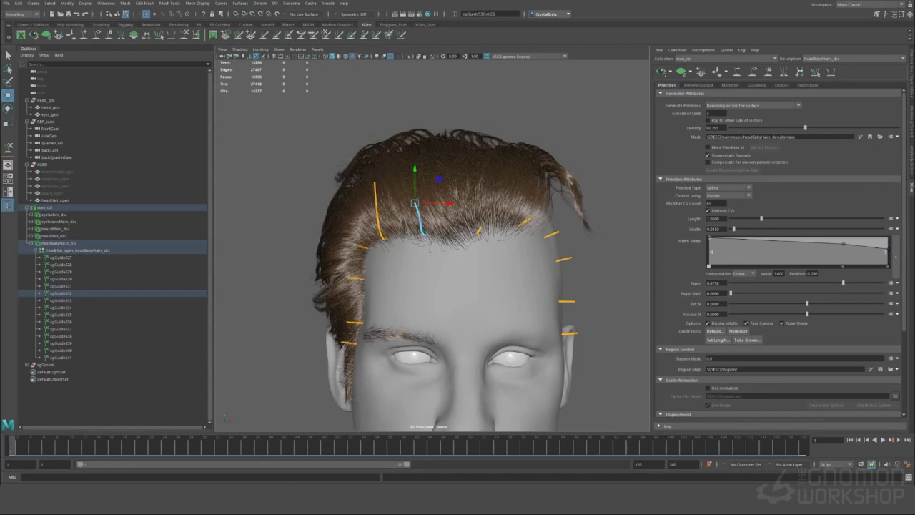
scroll(504, 187, "up", 3)
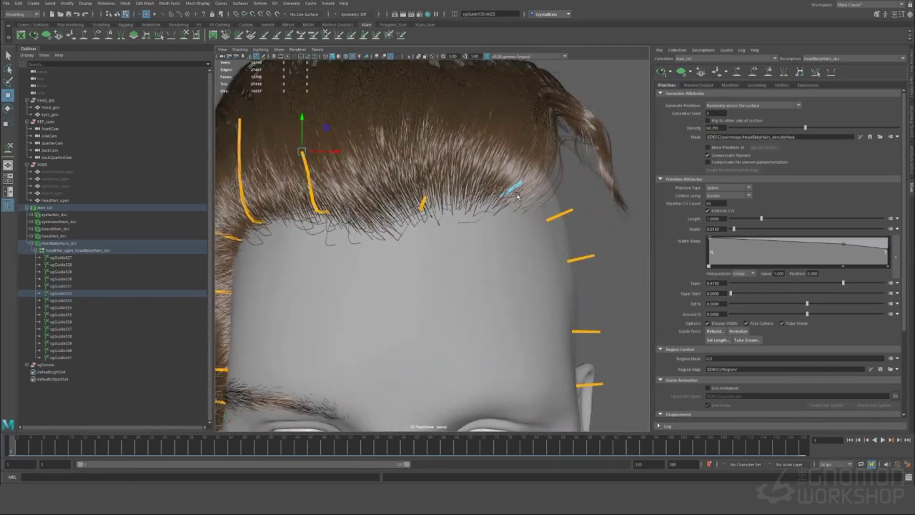
left_click(545, 178)
left_click_drag(544, 177, 564, 161)
left_click(530, 192)
left_click(524, 205)
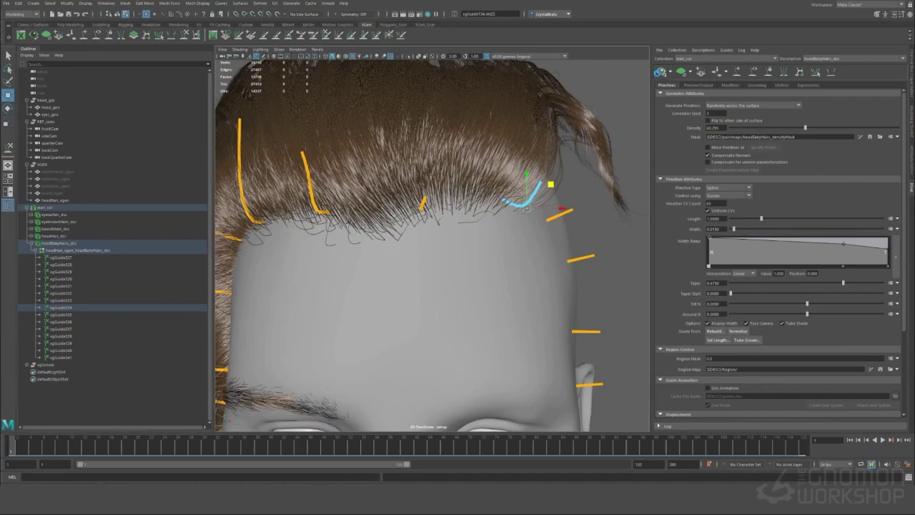
left_click_drag(594, 206, 540, 191, "alt")
Step: Raise and curve the guide at the middle of the forehead hairline back over the hair, and update the XGen preview
left_click_drag(495, 209, 394, 207, "alt")
left_click(398, 200)
left_click_drag(374, 176, 391, 135)
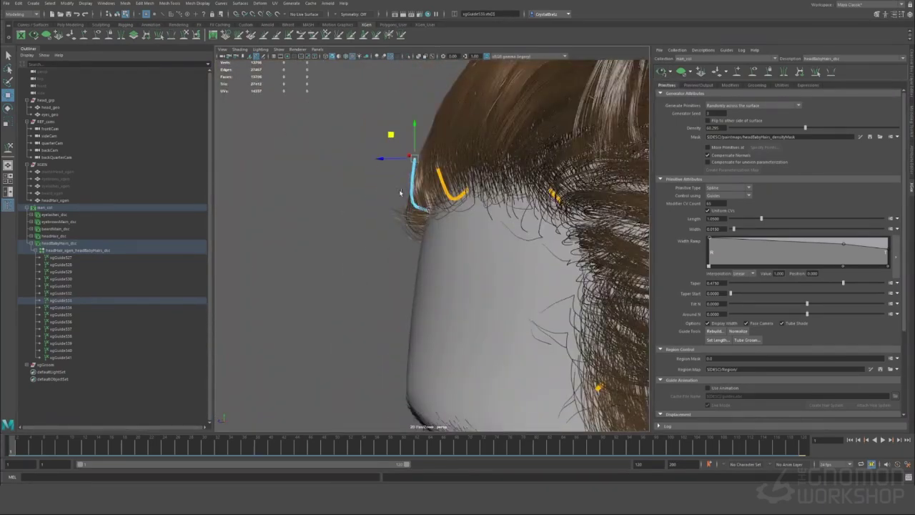
left_click(402, 192)
mouse_move(400, 186)
left_mouse_down()
mouse_move(398, 194)
mouse_move(380, 183)
mouse_move(432, 176)
mouse_move(448, 157)
left_mouse_up()
left_click(443, 192)
left_click_drag(443, 191, 434, 192)
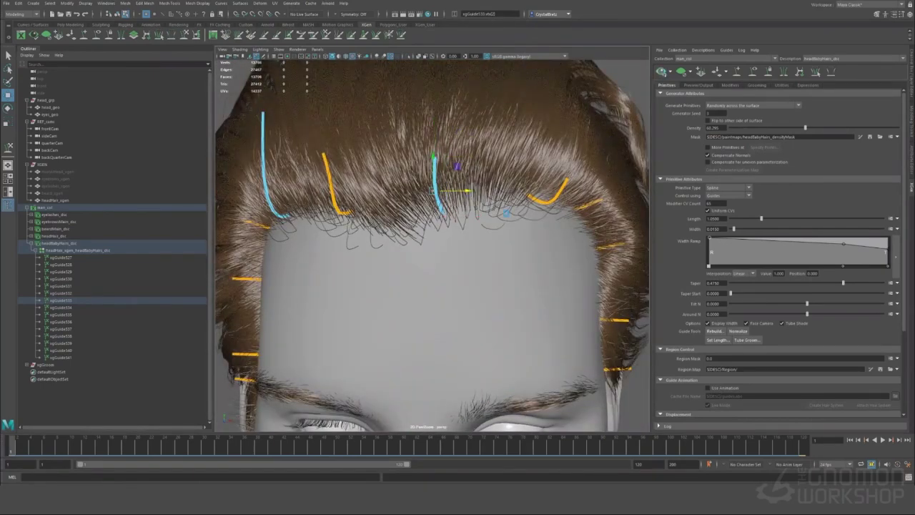
left_click(661, 71)
Step: Add a guide on the forehead hairline between the second and middle guides and switch it to control point editing
left_click(737, 72)
left_click(400, 230)
key("q")
scroll(456, 235, "down", 5)
right_click_drag(607, 146, 584, 146)
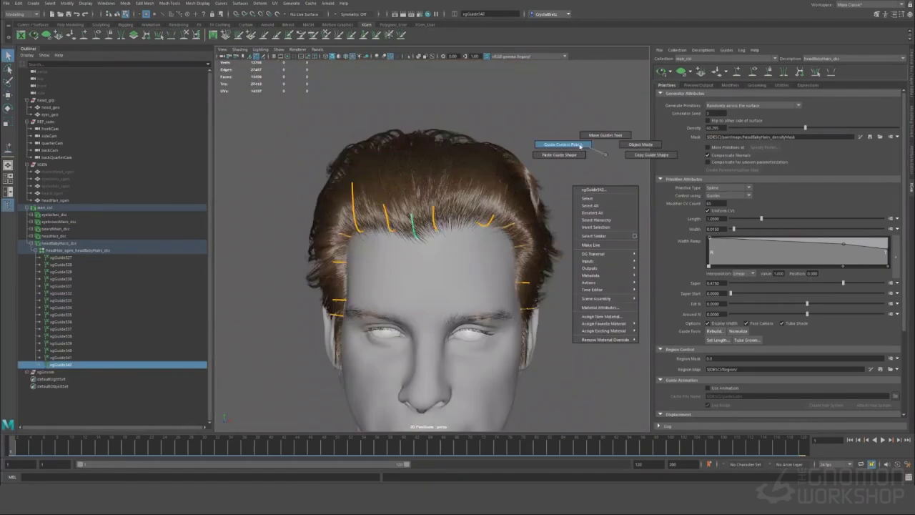
Step: Shape the new forehead guide's control points into a smooth curve rising from the hairline, and update the XGen preview
scroll(432, 215, "up", 4)
left_click(394, 188)
key("w")
left_click_drag(432, 214, 366, 215, "alt")
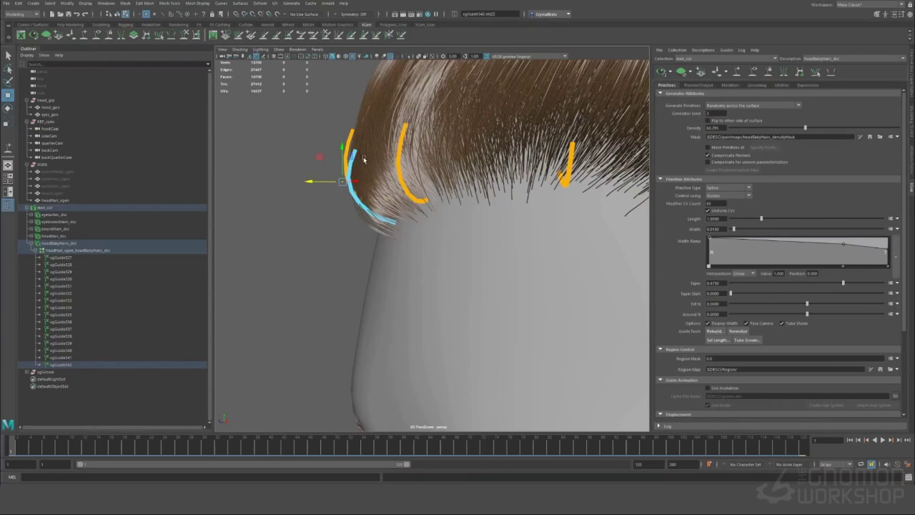
left_click_drag(363, 159, 406, 134, "alt")
left_click_drag(404, 172, 351, 221, "alt")
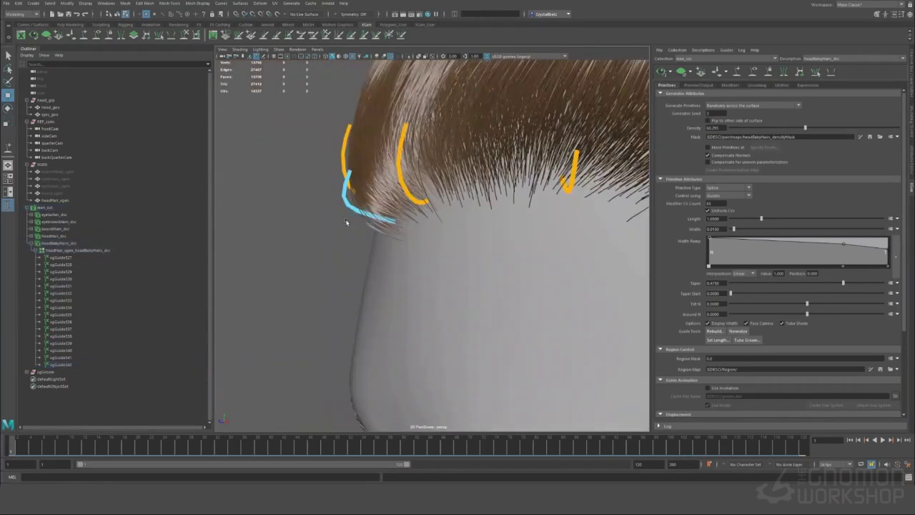
scroll(357, 206, "up", 3)
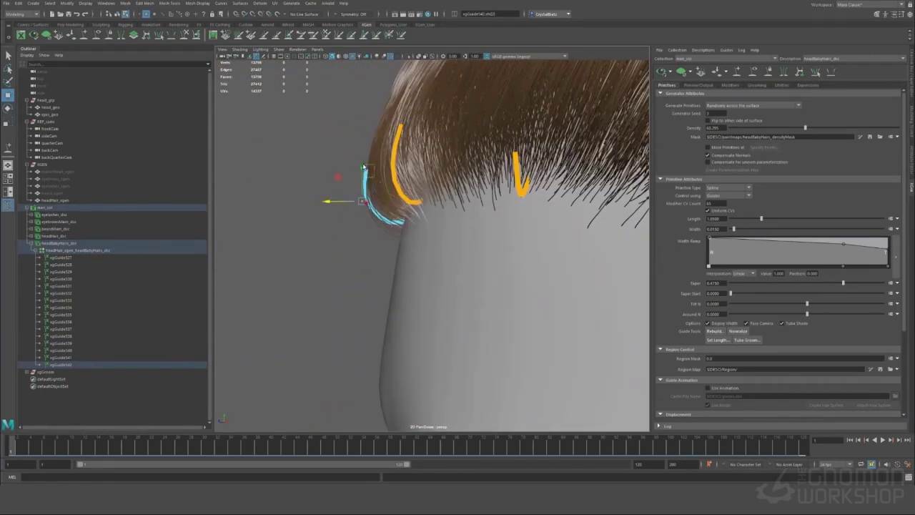
left_click(663, 74)
scroll(447, 228, "down", 5)
left_click_drag(400, 226, 501, 225, "alt")
scroll(591, 234, "up", 3)
left_click(591, 233)
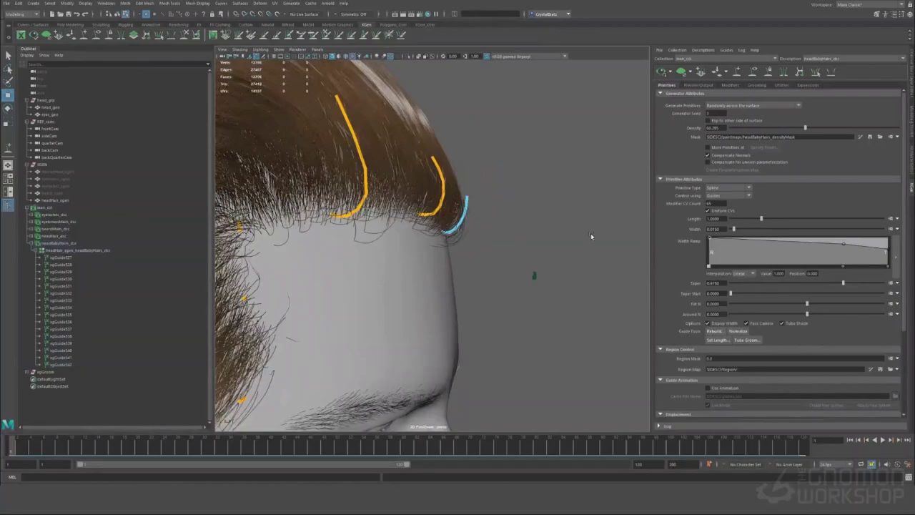
Step: Bend the guide at the character's right temple back into the hair by repositioning its control points
left_click_drag(590, 233, 486, 204, "alt")
left_click(422, 260)
left_click_drag(486, 203, 453, 197, "alt")
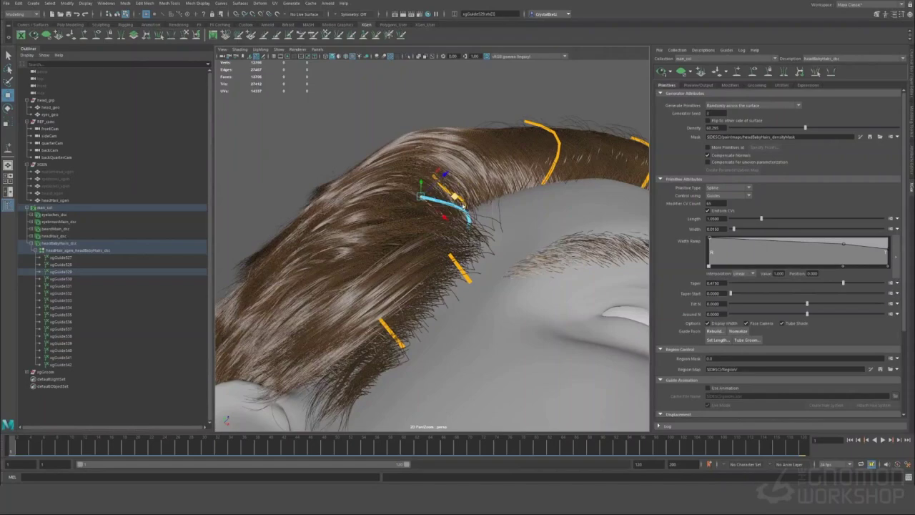
left_click(457, 206)
left_click_drag(542, 176, 588, 212, "alt")
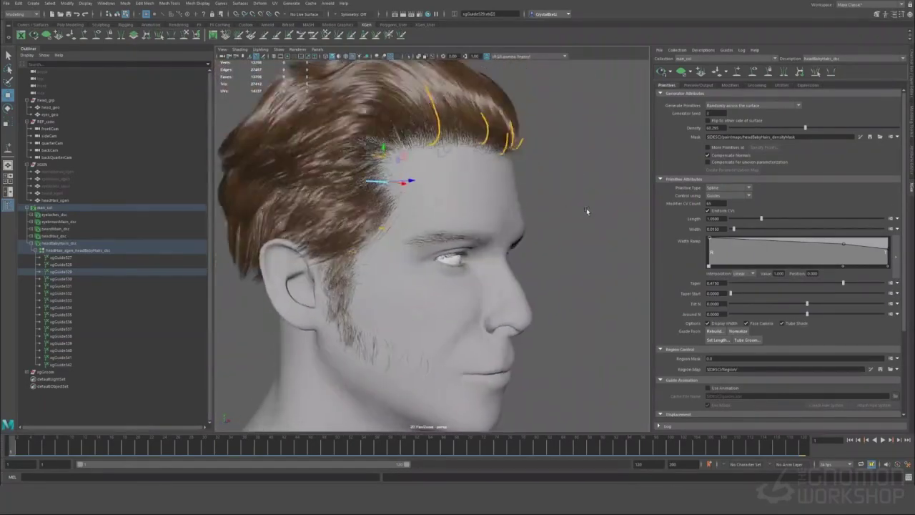
Step: Angle the guide at the character's lower right temple down and back toward the sideburn by moving its control points
right_click_drag(450, 222, 495, 234, "alt")
left_click_drag(495, 233, 376, 229, "alt")
left_click(368, 234)
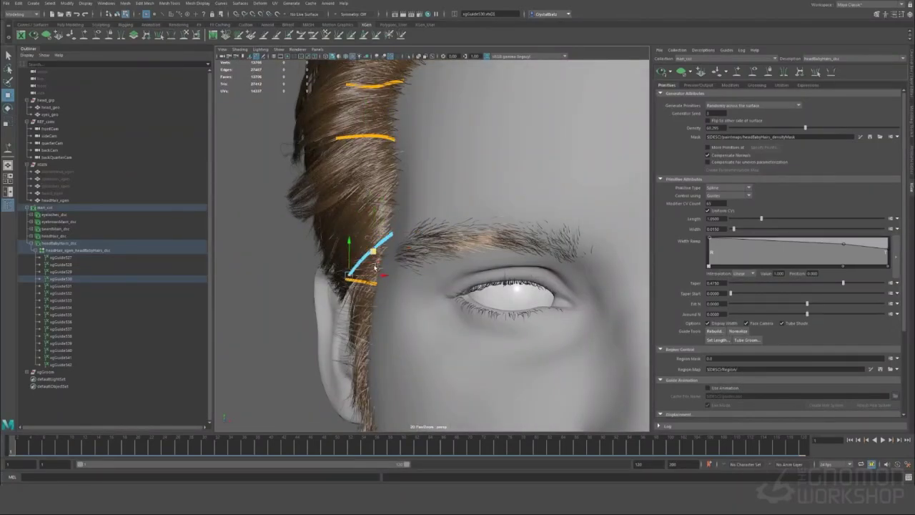
left_click_drag(375, 266, 515, 320, "alt")
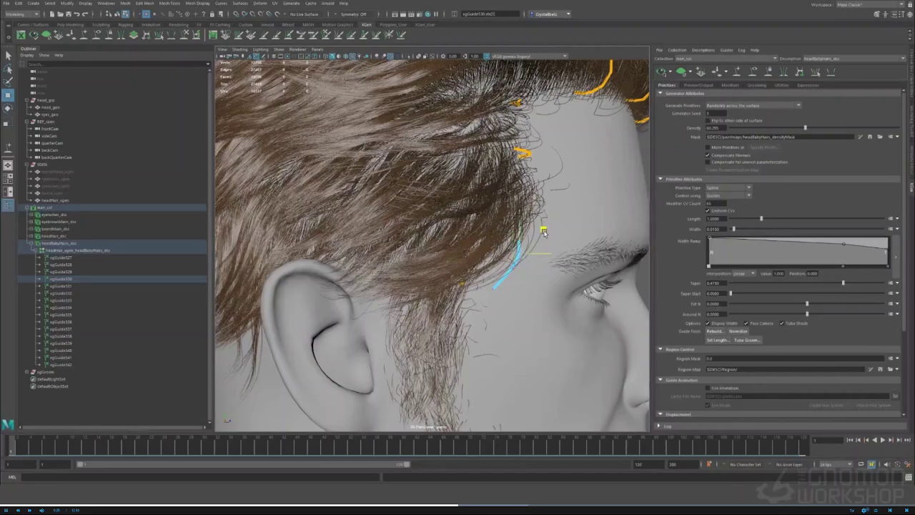
right_click_drag(550, 232, 505, 253, "alt")
left_click_drag(505, 253, 486, 250, "alt")
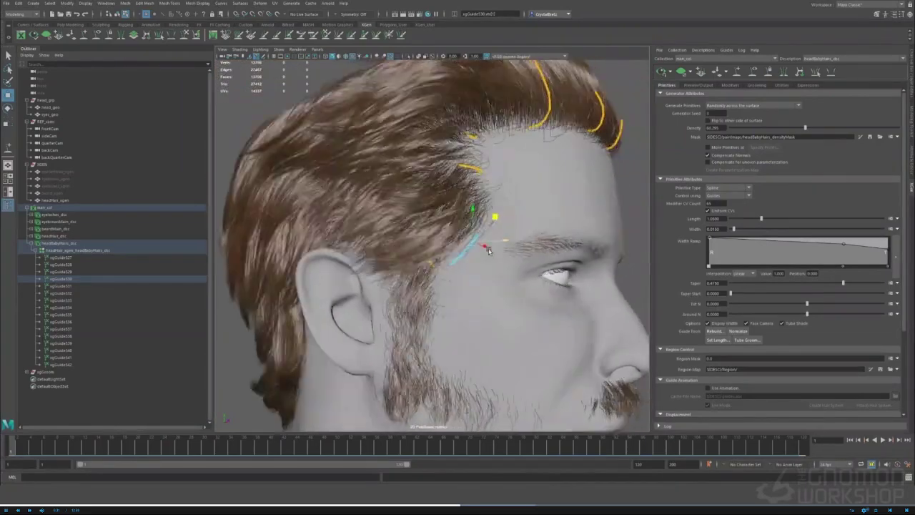
right_click_drag(450, 250, 486, 259, "alt")
Step: Reshape the guide at the top of the character's right sideburn by moving its control points to follow the hairline
left_click_drag(486, 258, 357, 222, "alt")
left_click(352, 218)
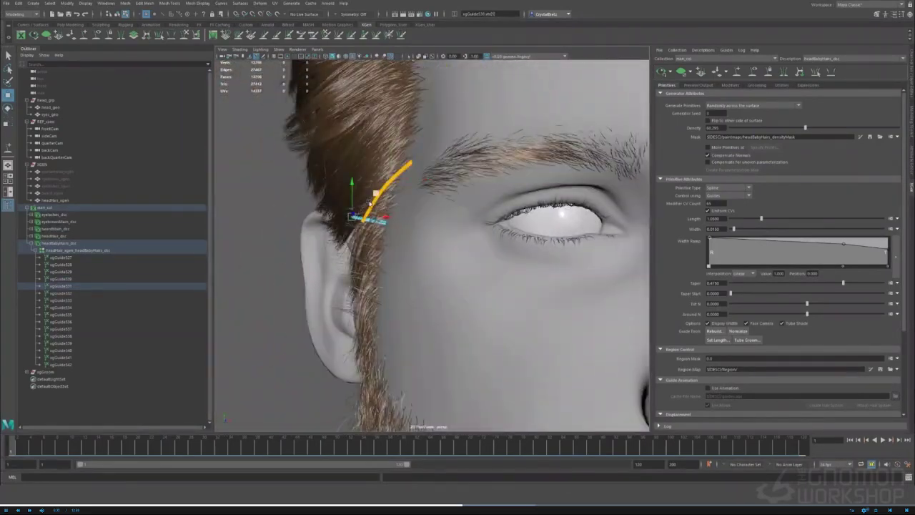
middle_click_drag(360, 187, 363, 219)
left_click_drag(386, 258, 511, 255, "alt")
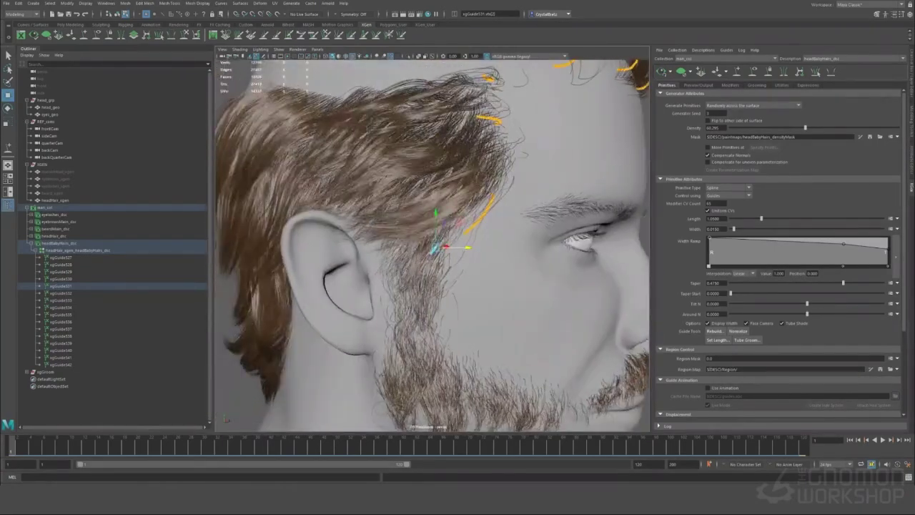
right_click_drag(595, 218, 496, 241, "alt")
left_click_drag(496, 241, 433, 231, "alt")
Step: Examine how the baby hairs lie along the forehead and temple hairline on both sides of the head
right_click_drag(433, 231, 427, 233, "alt")
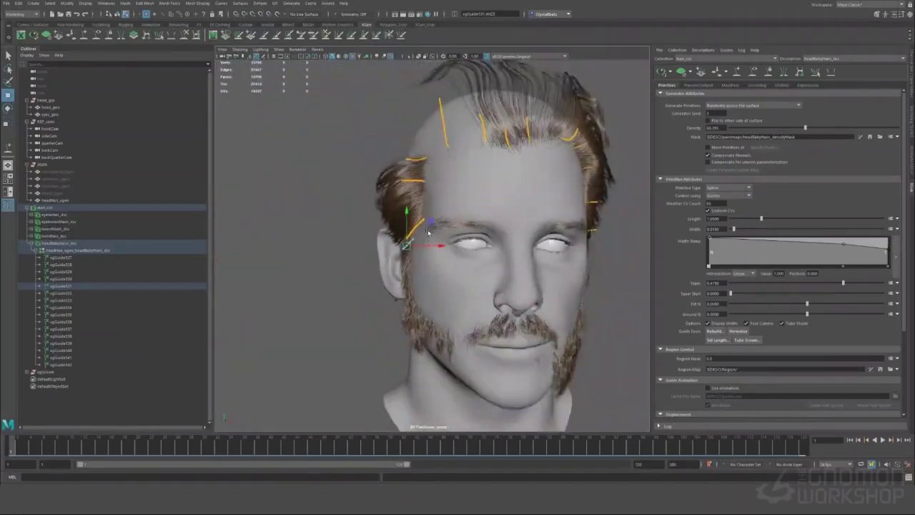
left_click_drag(428, 231, 418, 230, "alt")
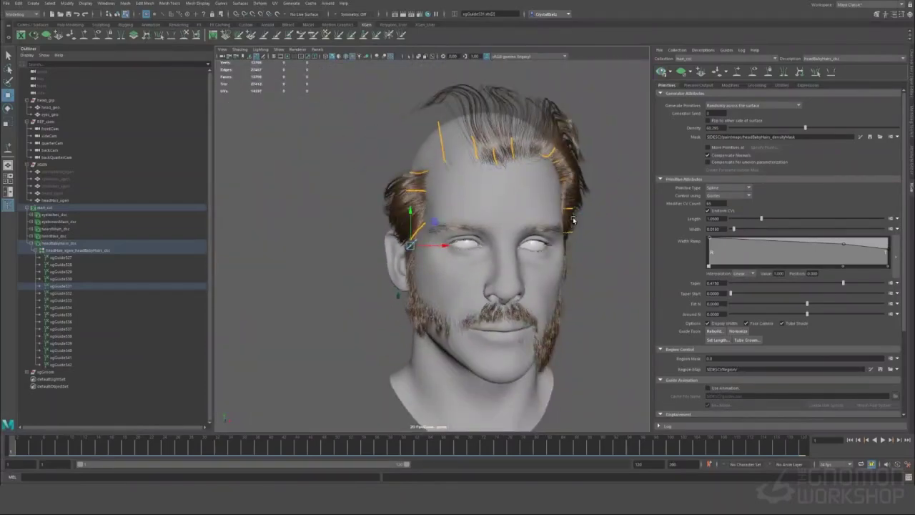
left_click_drag(450, 197, 527, 194, "alt")
middle_click_drag(527, 194, 457, 239, "alt")
right_click_drag(443, 242, 489, 243, "alt")
middle_click_drag(489, 244, 492, 231, "alt")
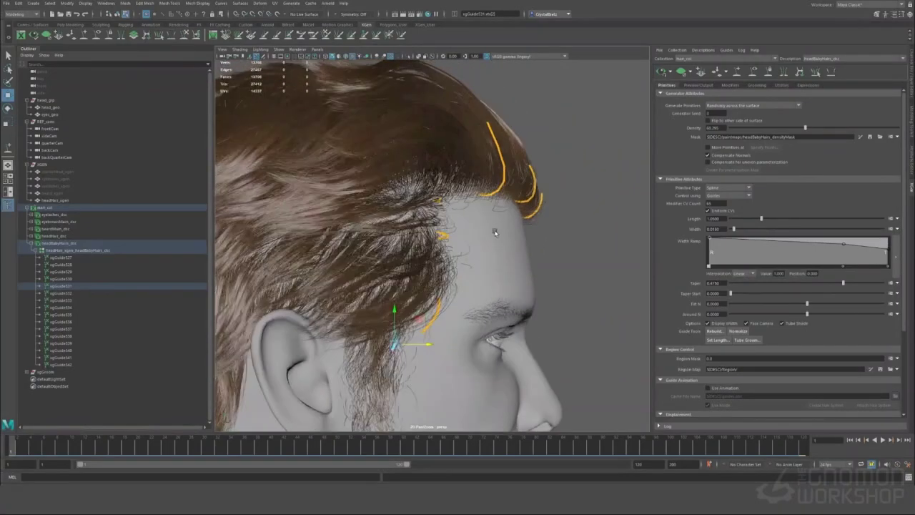
left_click_drag(492, 231, 336, 236, "alt")
right_click_drag(336, 236, 307, 233, "alt")
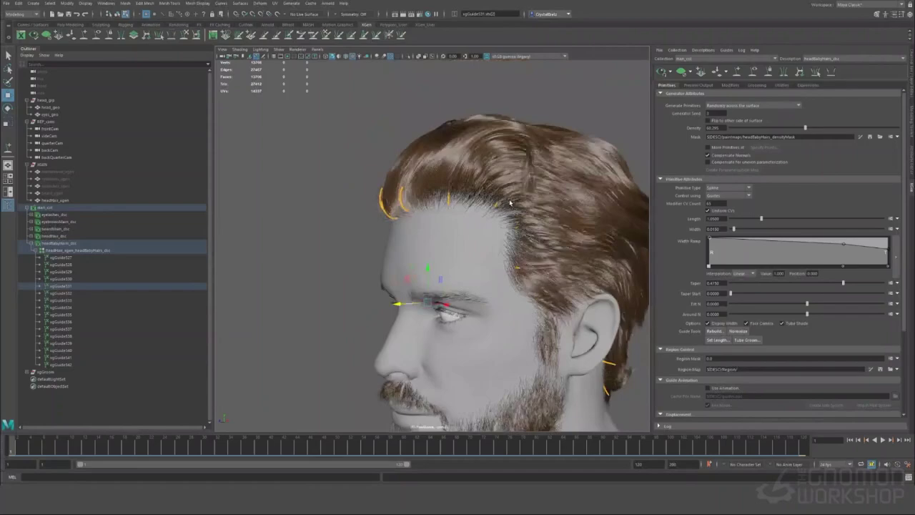
left_click_drag(511, 203, 533, 203, "alt")
Step: Set up the clumping maps for the Clumping1 modifier of the baby hair description
left_click(730, 85)
left_click(690, 133)
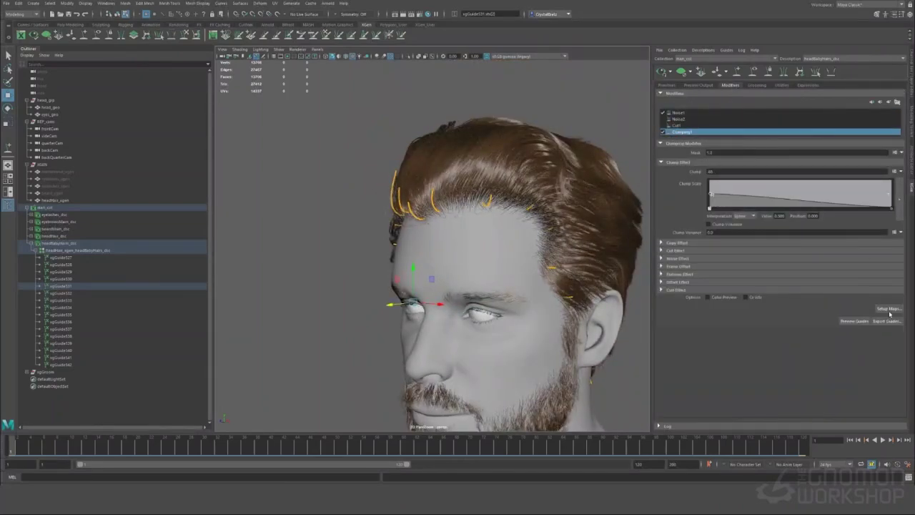
left_click(889, 309)
left_click(499, 325)
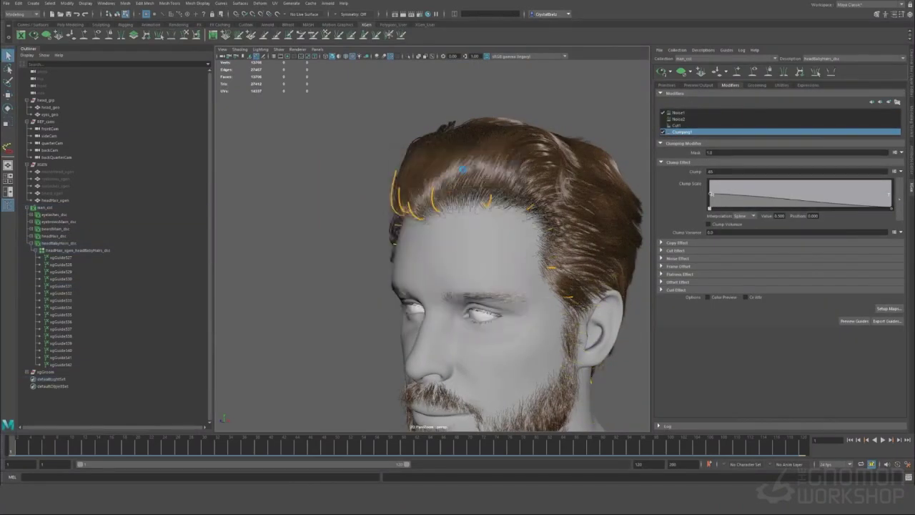
Step: Toggle the Clumping1 modifier and compare its effect on the baby hairs along the forehead hairline
scroll(453, 215, "up", 4)
left_click_drag(457, 209, 555, 225, "alt")
scroll(504, 221, "up", 3)
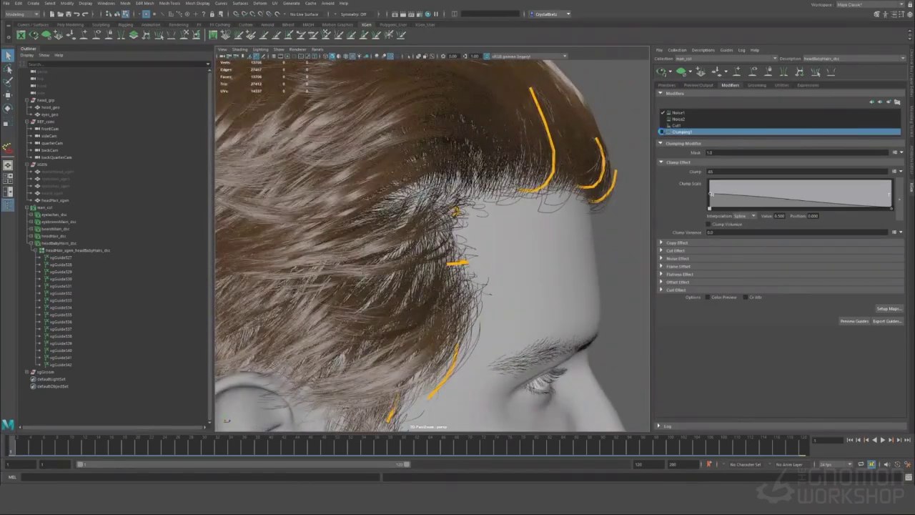
left_click_drag(610, 202, 433, 226, "alt")
scroll(417, 228, "up", 2)
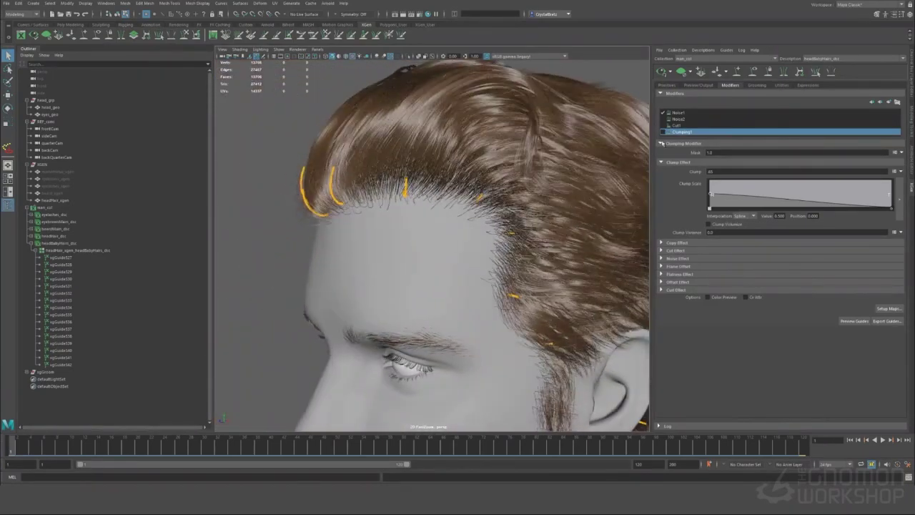
left_click(663, 132)
left_click_drag(420, 237, 500, 237, "alt")
right_click_drag(444, 236, 501, 236, "alt")
left_click_drag(495, 250, 530, 300, "alt")
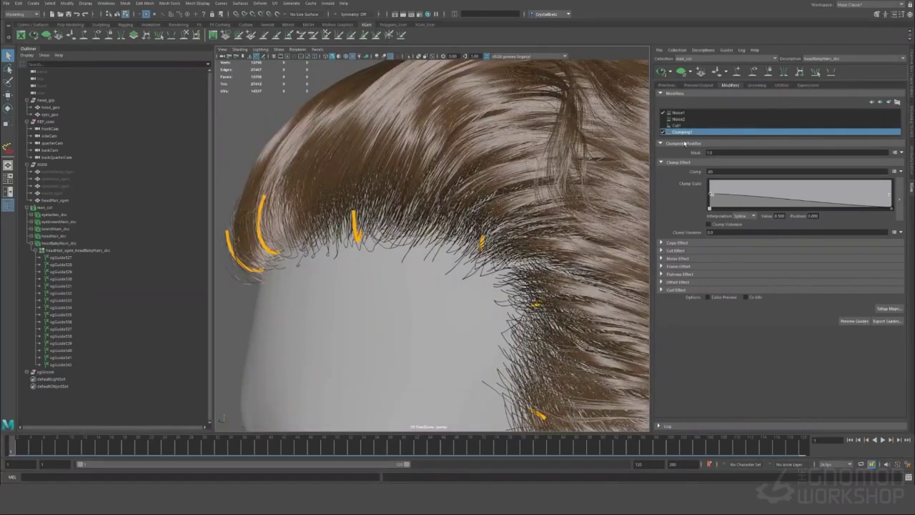
Step: Remove the Clumping1 modifier from the baby hair modifier stack
right_click_drag(432, 224, 386, 224, "alt")
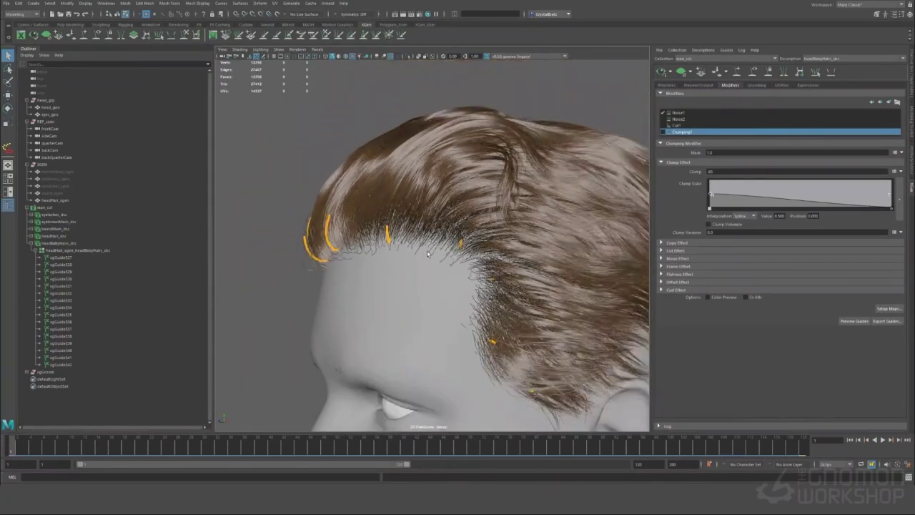
left_click_drag(386, 224, 429, 236, "alt")
right_click(675, 132)
left_click(684, 174)
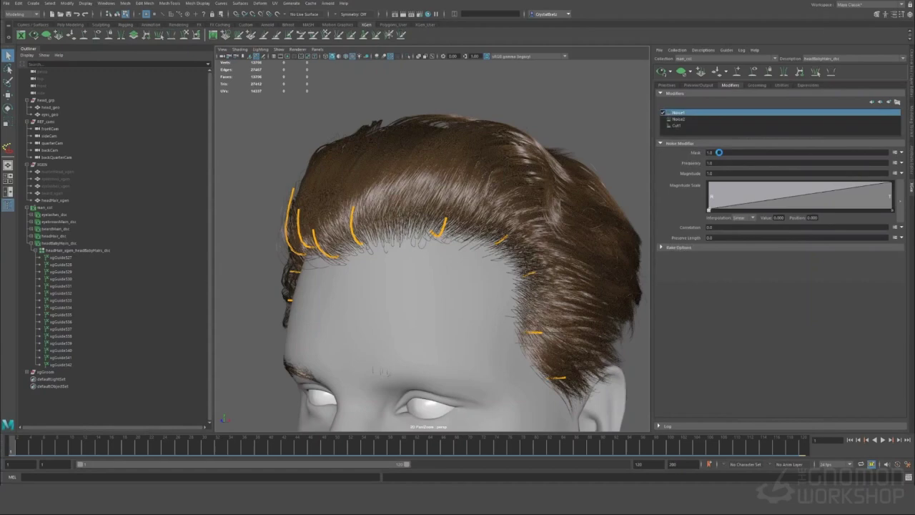
Step: Reshape the forehead guide near the character's left temple so its tip extends higher and back over the hair
right_click_drag(507, 213, 515, 236, "alt")
left_click_drag(481, 236, 557, 155, "alt")
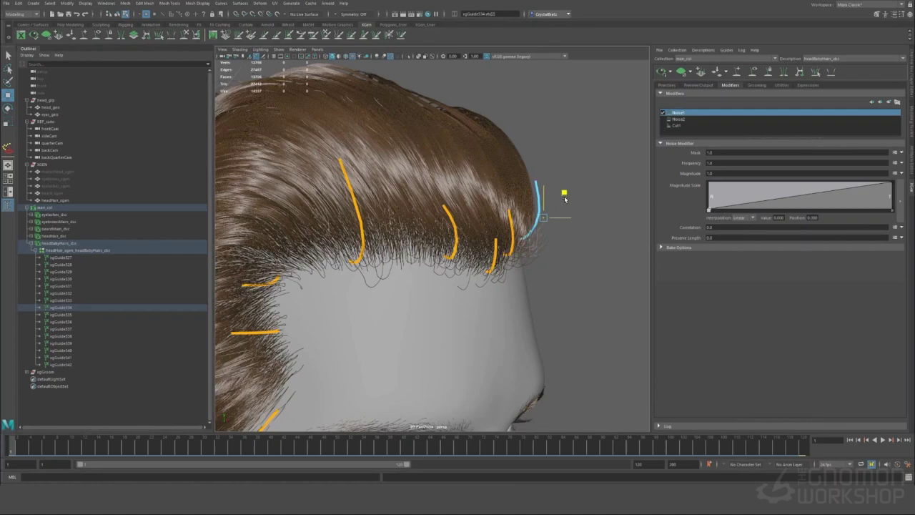
left_click_drag(564, 193, 533, 205, "alt")
left_click(520, 251)
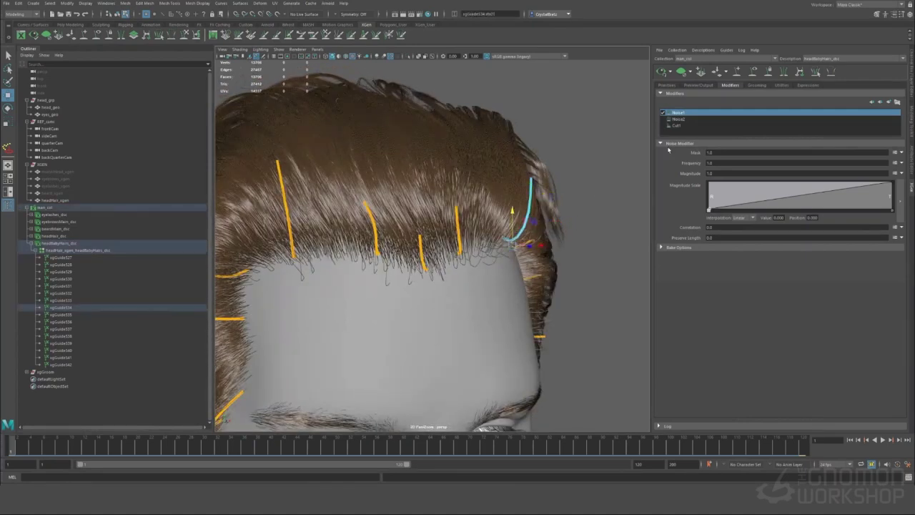
left_click_drag(599, 214, 457, 208, "alt")
left_click_drag(340, 162, 355, 137)
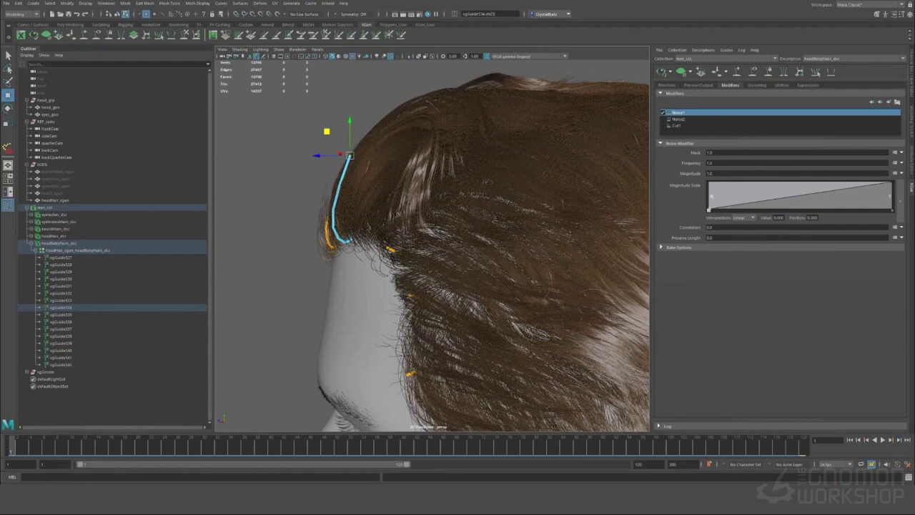
Step: Enable the Noise2 modifier, disable Noise1, and check the baby hairs around the forehead
left_click_drag(426, 166, 559, 167, "alt")
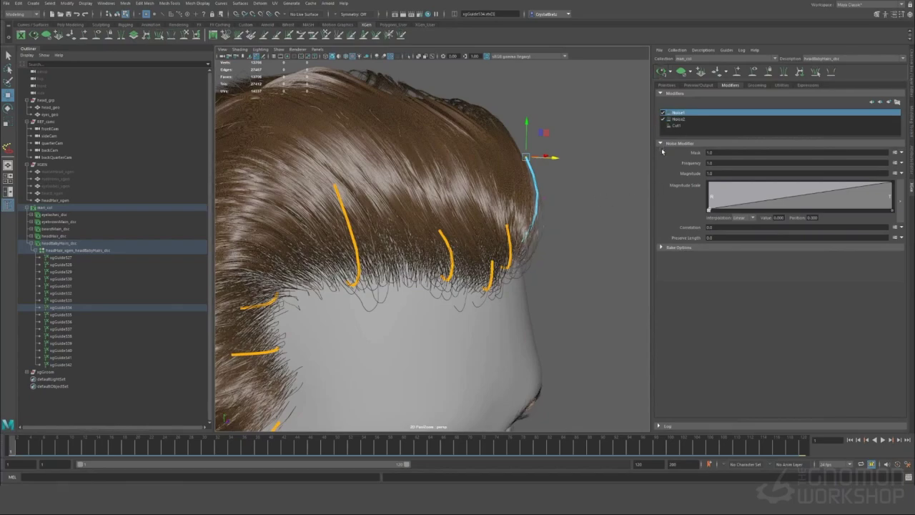
left_click_drag(579, 201, 486, 176, "alt")
left_click_drag(465, 234, 460, 253, "alt")
right_click_drag(460, 253, 512, 283, "alt")
left_click_drag(512, 283, 566, 288, "alt")
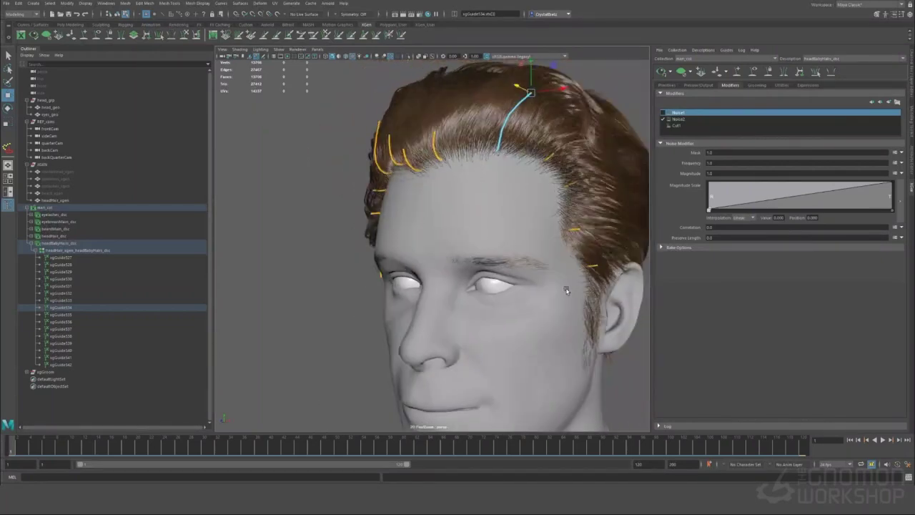
right_click_drag(565, 288, 368, 227, "alt")
left_click_drag(368, 228, 419, 228, "alt")
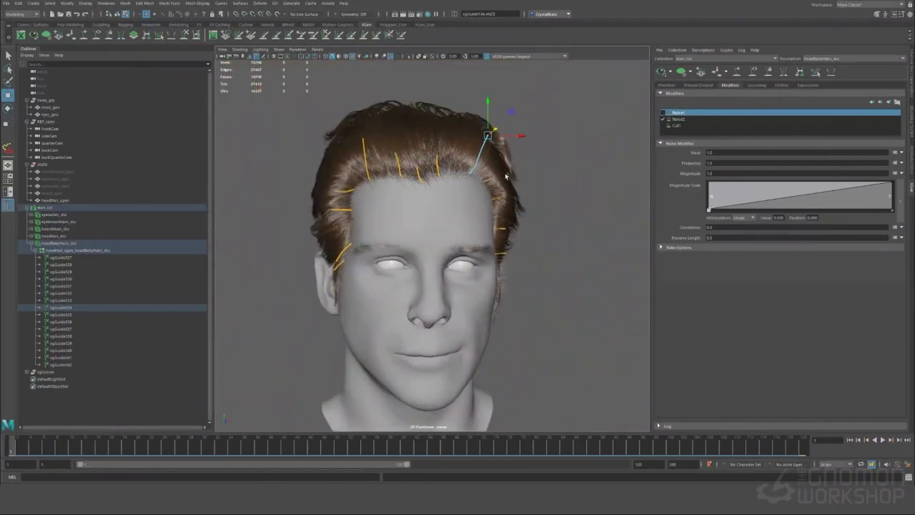
Step: Return to whole-guide selection and delete the four guides along the character's left temple and sideburn
right_click_drag(481, 152, 510, 139)
left_click_drag(545, 183, 521, 196, "alt")
right_click_drag(521, 196, 438, 127, "alt")
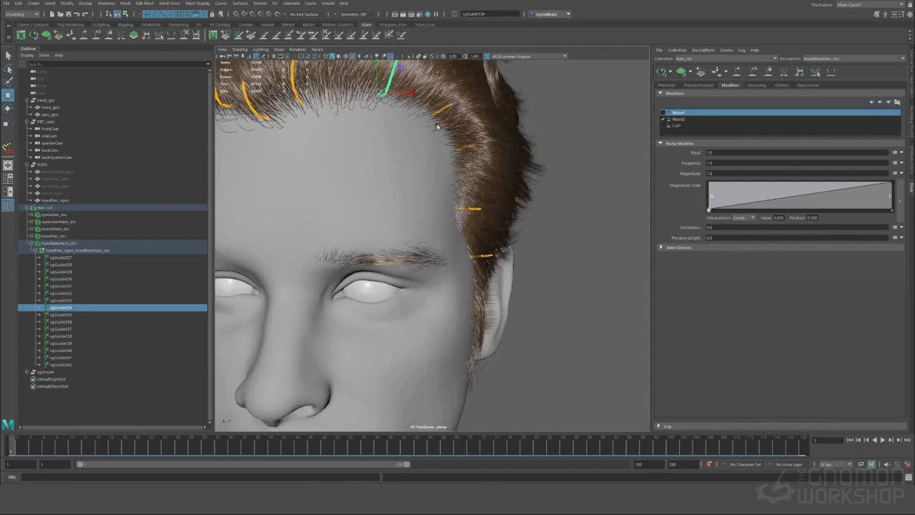
scroll(484, 300, "down", 5)
left_click_drag(485, 301, 493, 270)
scroll(486, 264, "down", 2)
key("Delete")
left_click_drag(371, 263, 458, 212, "alt")
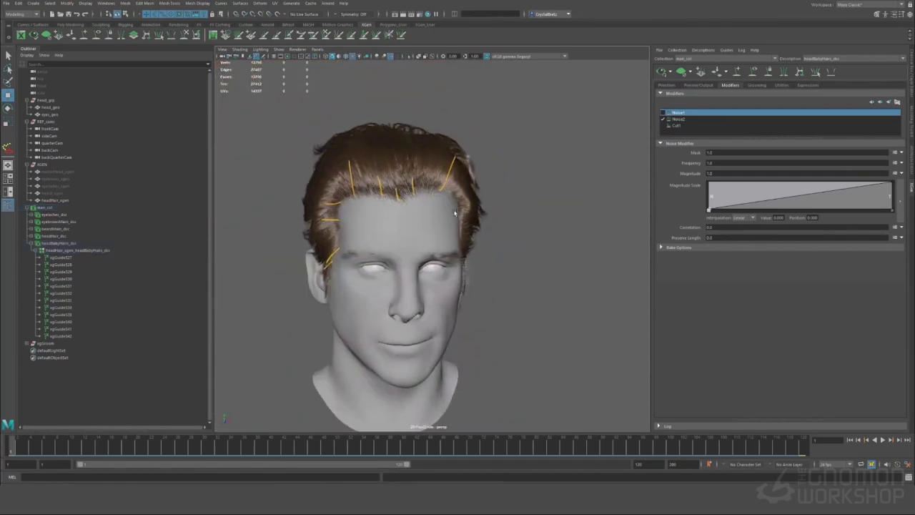
Step: Mirror the four temple and sideburn guides from the character's right side to the left side
middle_click_drag(458, 213, 492, 208, "alt")
left_click_drag(391, 274, 391, 275)
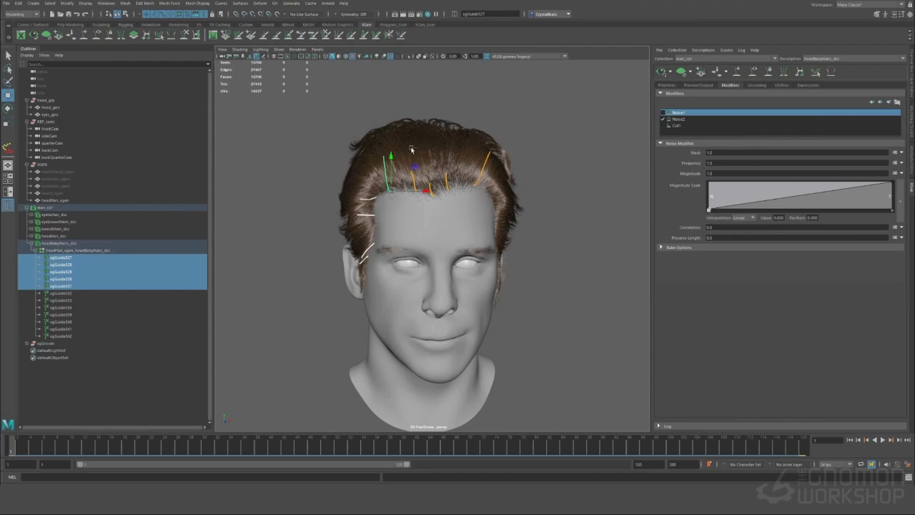
left_click(769, 71)
left_click_drag(598, 212, 629, 208, "alt")
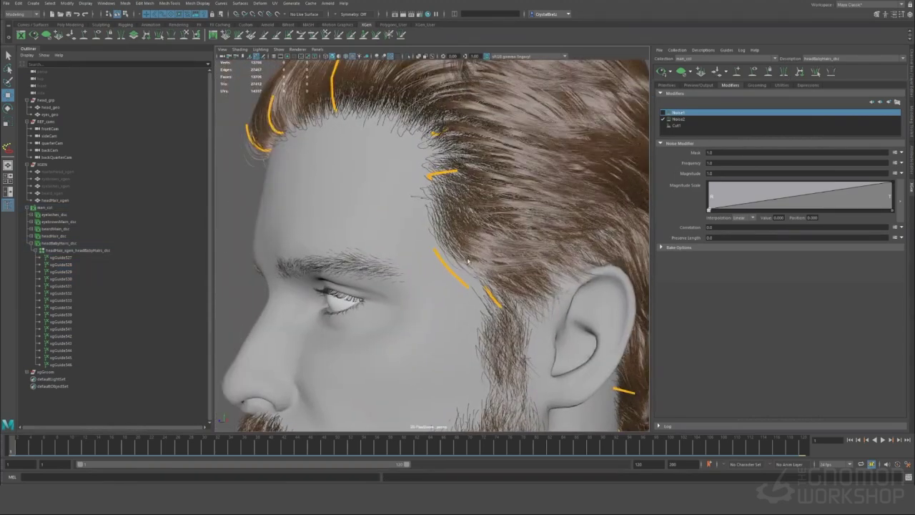
Step: Slide the mirrored guide at the character's lower left temple across the skin, back onto the hairline
left_click(452, 267)
key("y")
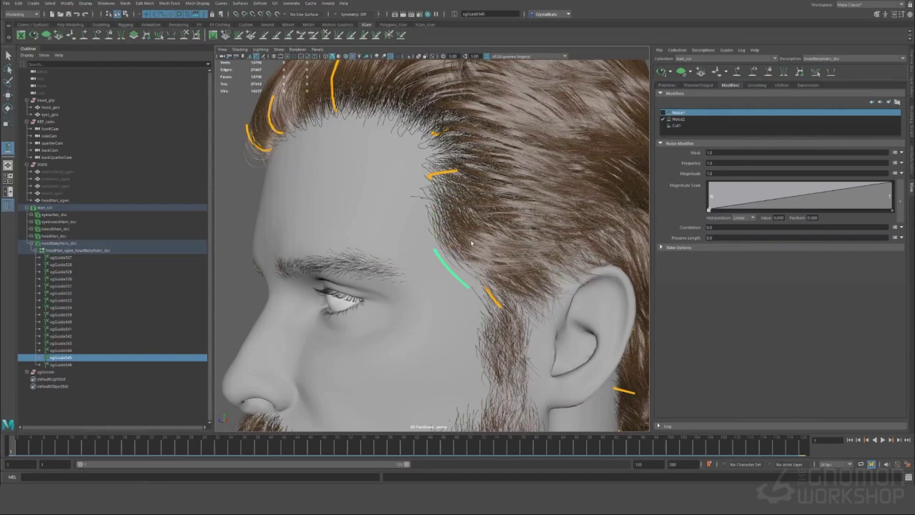
left_click_drag(433, 250, 448, 235)
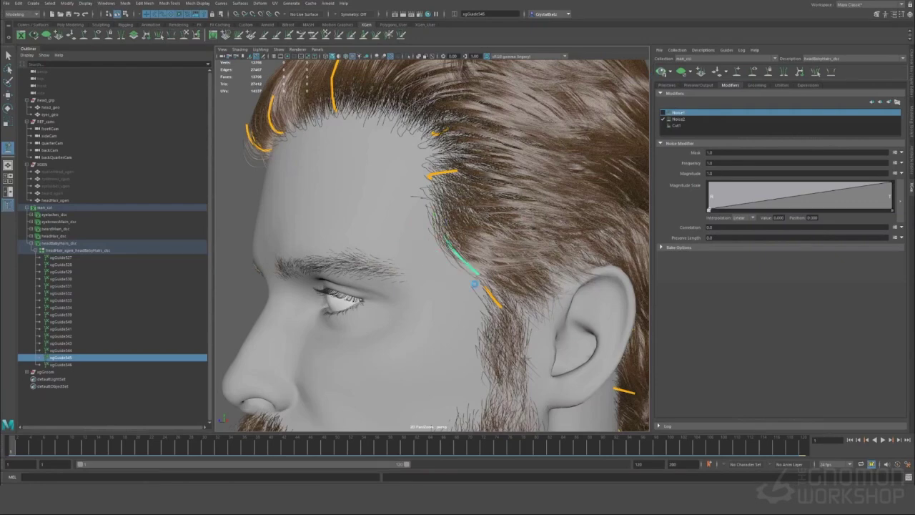
scroll(456, 250, "down", 4)
left_click_drag(462, 267, 386, 200, "alt")
Step: Select the two guides behind the character's left ear and sculpt them downward along the hairline
key("w")
left_click_drag(451, 249, 521, 286, "alt")
middle_click_drag(521, 286, 494, 263, "alt")
left_click_drag(533, 322, 488, 229)
left_click(532, 312, "ctrl")
key("y")
scroll(525, 206, "up", 3)
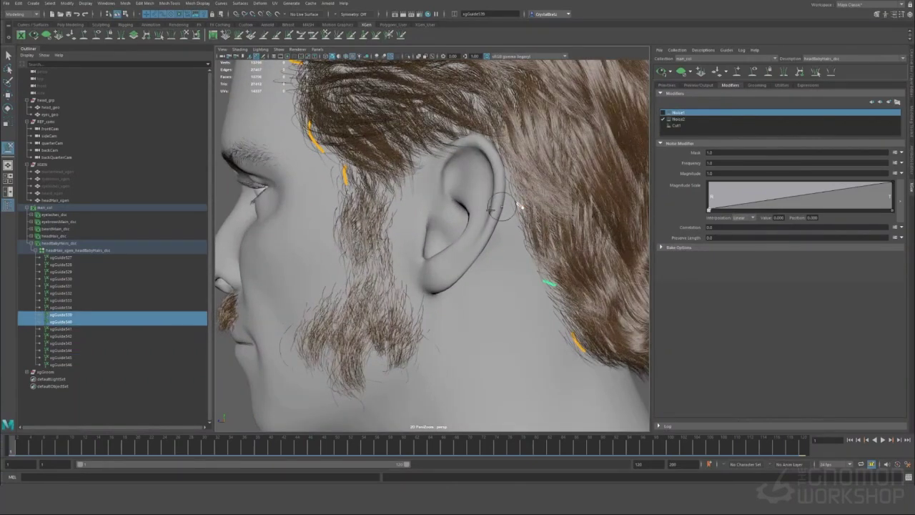
mouse_move(520, 223)
left_mouse_down("alt")
mouse_move(296, 241)
mouse_move(455, 206)
mouse_move(532, 205)
left_mouse_up("alt")
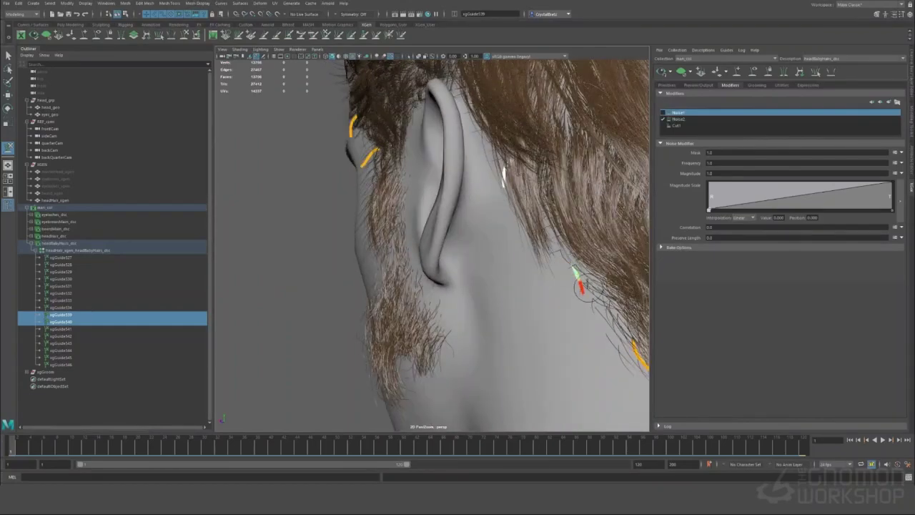
mouse_move(585, 290)
left_mouse_down("alt")
mouse_move(520, 273)
mouse_move(533, 280)
mouse_move(475, 229)
mouse_move(493, 236)
mouse_move(489, 192)
mouse_move(497, 198)
left_mouse_up("alt")
Step: Refine the lower selected guide behind the left ear with the sculpting brush so it follows the nape hair direction
scroll(475, 229, "up", 3)
mouse_move(541, 254)
left_mouse_down("alt")
mouse_move(505, 301)
mouse_move(478, 310)
left_mouse_up("alt")
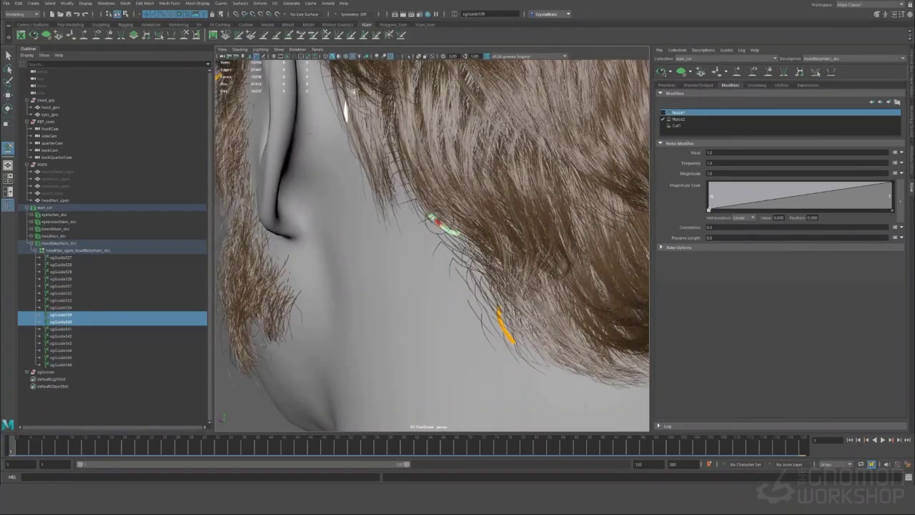
left_click_drag(346, 111, 444, 208, "alt")
middle_click_drag(443, 207, 400, 175, "alt")
right_click_drag(400, 175, 436, 218, "alt")
middle_click_drag(436, 218, 469, 238, "alt")
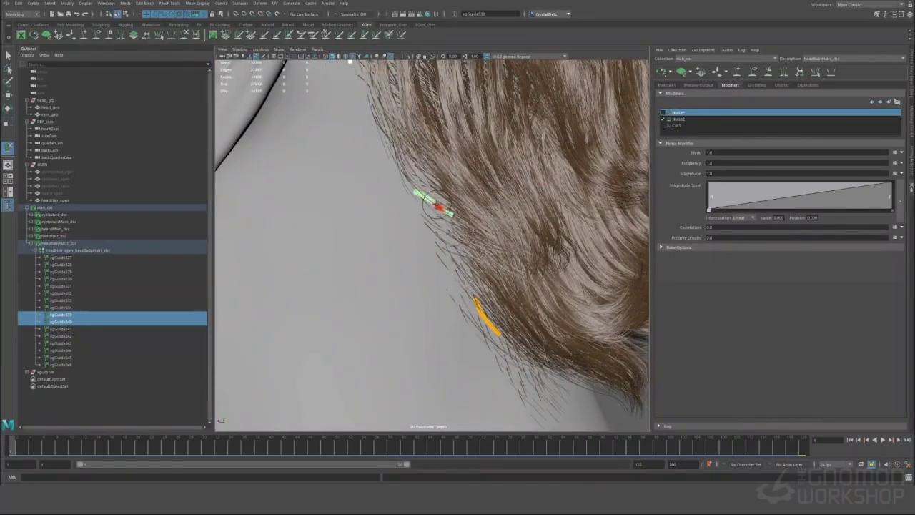
right_click_drag(469, 238, 443, 218, "alt")
left_click_drag(443, 219, 433, 255, "alt")
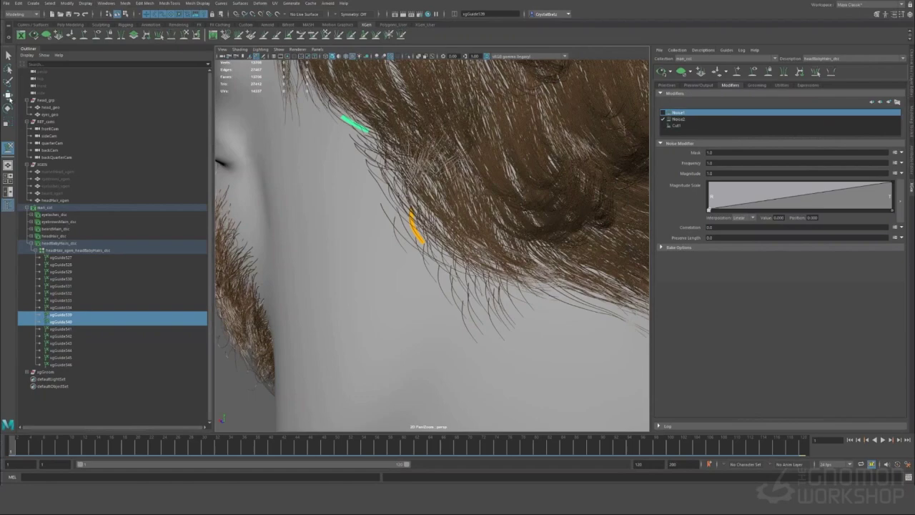
Step: Select the next lower guide behind the character's left ear and sculpt it along the hairline toward the nape
left_click(419, 236)
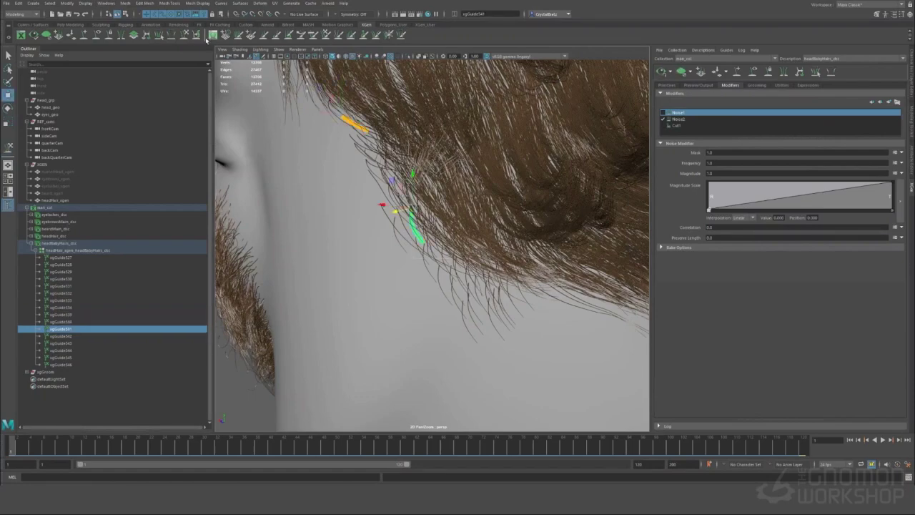
key("y")
mouse_move(446, 215)
left_mouse_down("alt")
mouse_move(490, 206)
mouse_move(488, 240)
mouse_move(473, 248)
left_mouse_up("alt")
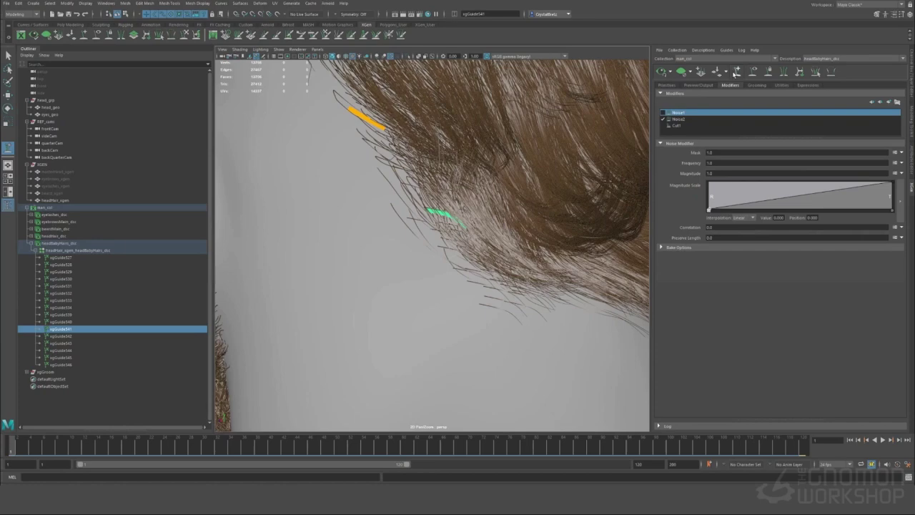
Step: Add a guide below the hairline on the left side of the nape and sculpt it toward the neck's centre
left_click(480, 305)
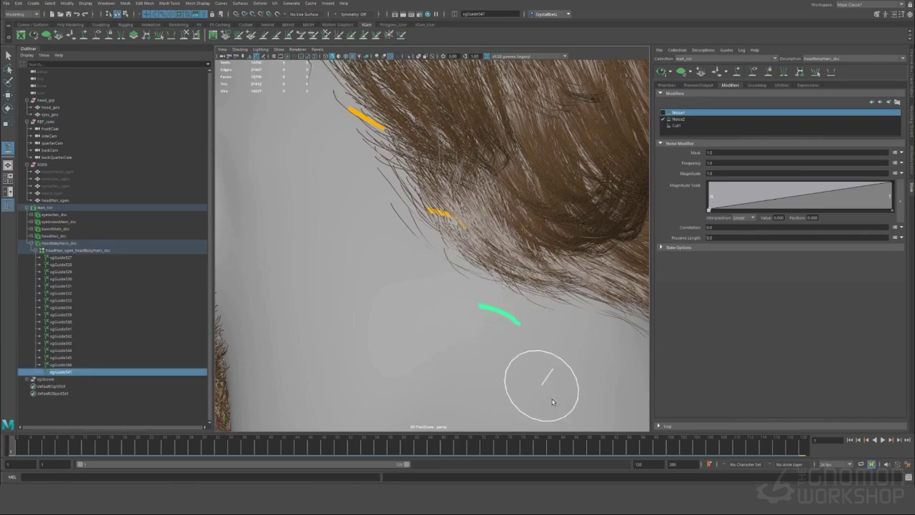
mouse_move(512, 330)
left_mouse_down()
mouse_move(525, 311)
mouse_move(513, 300)
mouse_move(535, 282)
mouse_move(474, 272)
mouse_move(502, 261)
mouse_move(484, 270)
left_mouse_up()
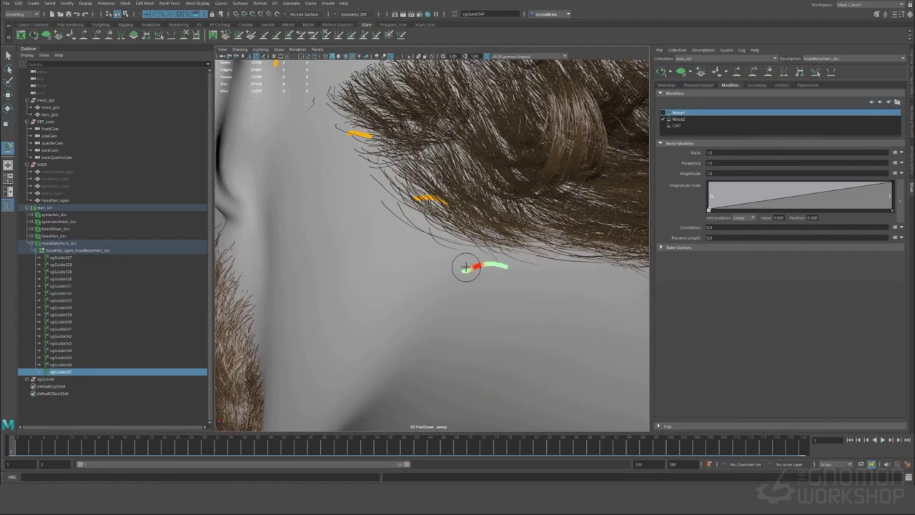
left_click(662, 72)
right_click_drag(516, 252, 490, 276, "alt")
mouse_move(491, 276)
left_mouse_down("alt")
mouse_move(501, 280)
mouse_move(433, 286)
mouse_move(465, 288)
left_mouse_up("alt")
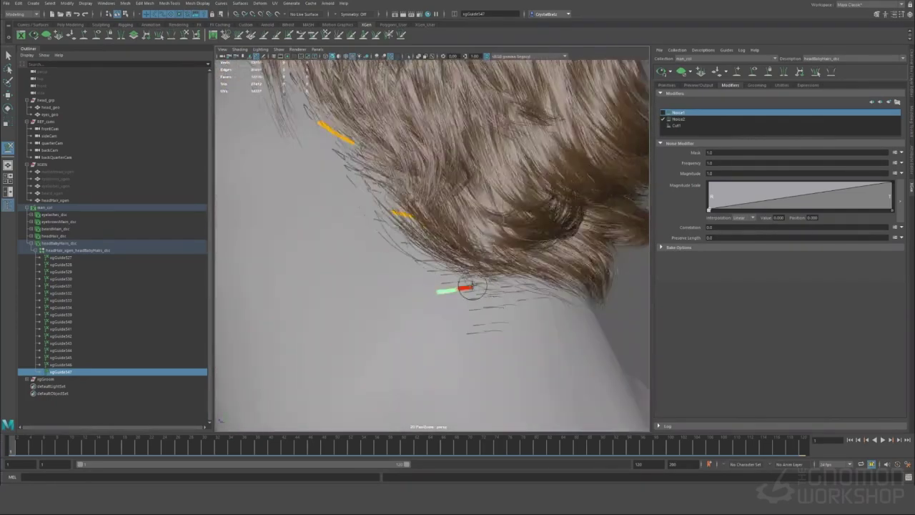
left_click(663, 73)
right_click_drag(529, 286, 489, 308, "alt")
left_click_drag(488, 309, 482, 300, "alt")
right_click_drag(482, 300, 453, 297, "alt")
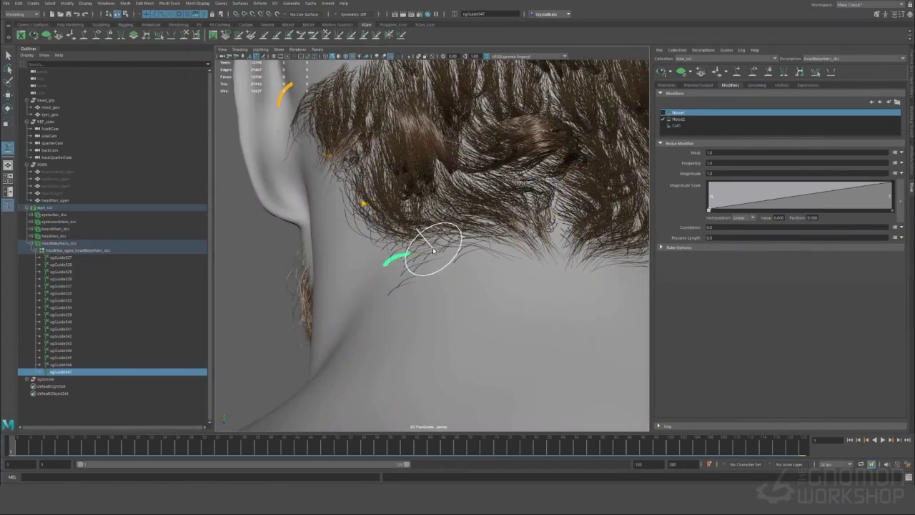
Step: Add a second nape guide beside the first, closer to the back centre of the neck
left_click(434, 252)
left_click(8, 95)
left_click_drag(346, 220, 333, 210, "alt")
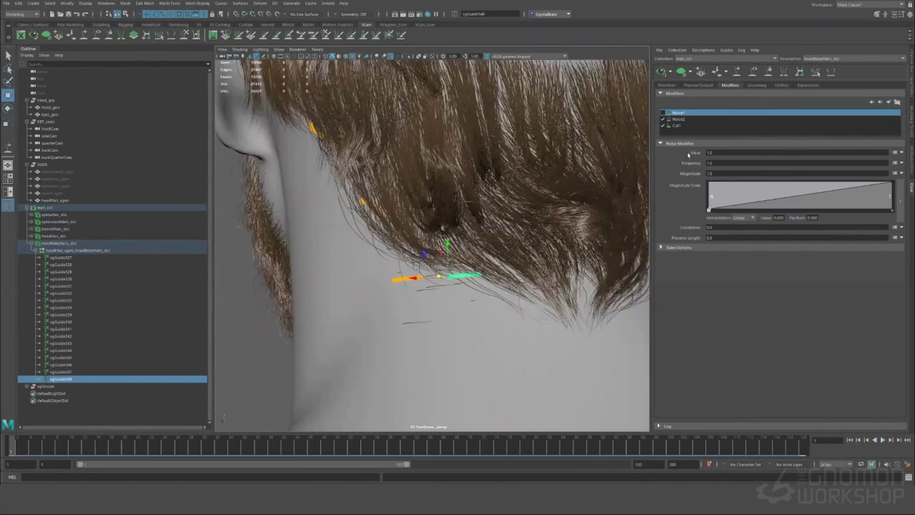
Step: Set the Cut modifier's amount to rand(0.0,0.4)
left_click(676, 125)
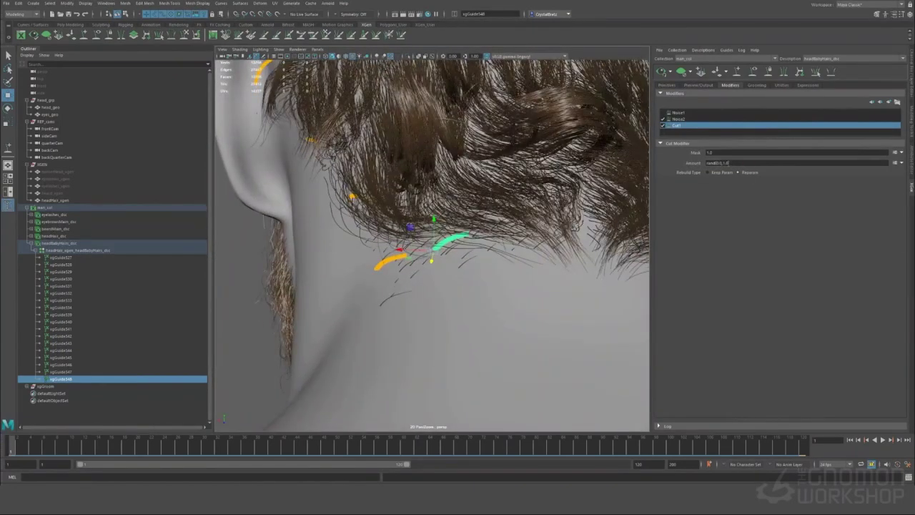
left_click(728, 164)
key("BackSpace")
key("BackSpace")
key("BackSpace")
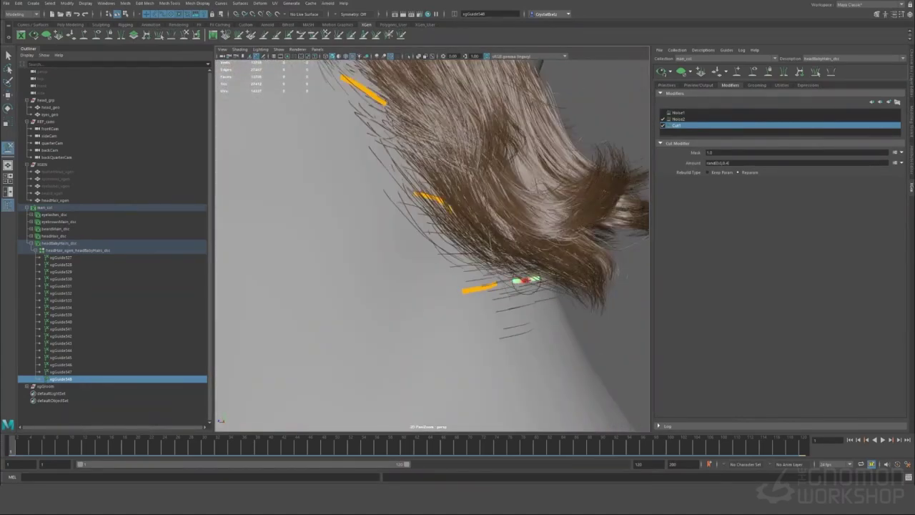
Step: Sculpt the inner nape guide along the neck and mirror the five left ear and nape guides to the right side
left_click_drag(572, 235, 429, 293, "alt")
right_click_drag(629, 207, 559, 195, "alt")
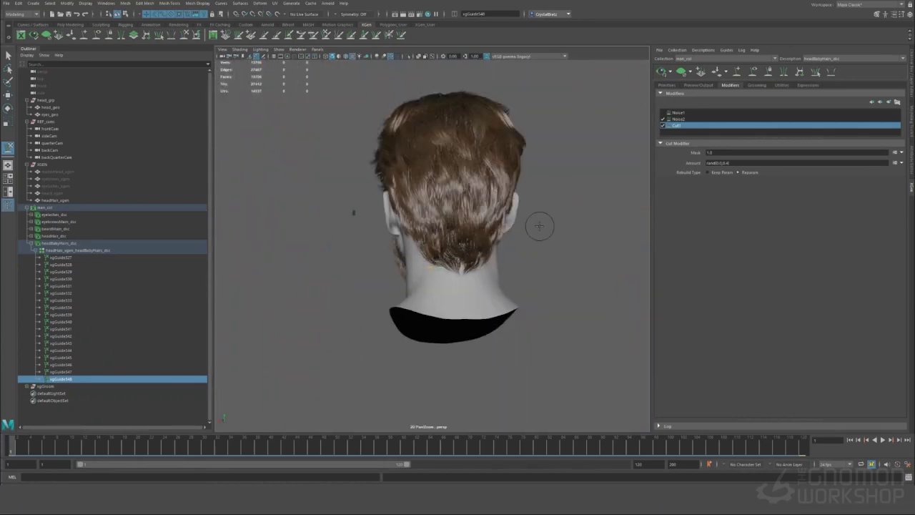
right_click_drag(540, 226, 592, 226, "alt")
left_click_drag(436, 293, 500, 292, "alt")
key("q")
mouse_move(421, 288)
right_mouse_down("alt")
mouse_move(470, 288)
mouse_move(385, 188)
right_mouse_up("alt")
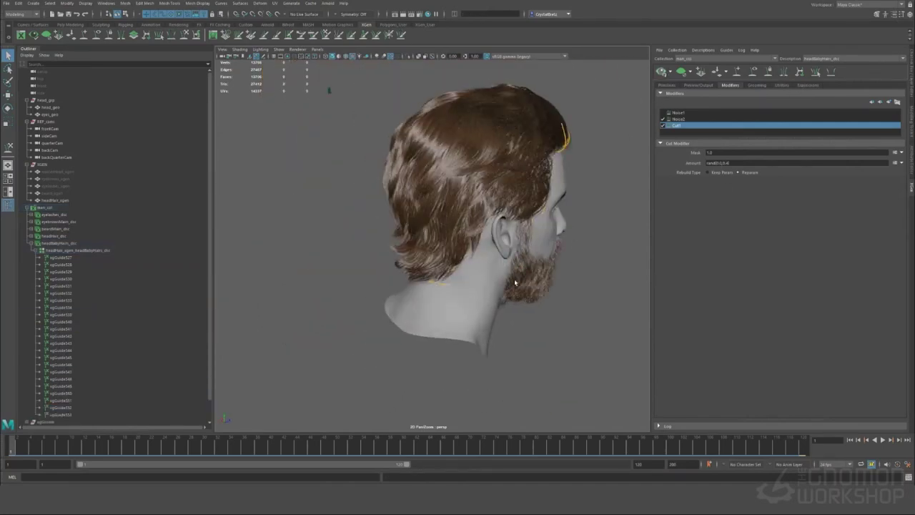
right_click_drag(521, 270, 572, 272, "alt")
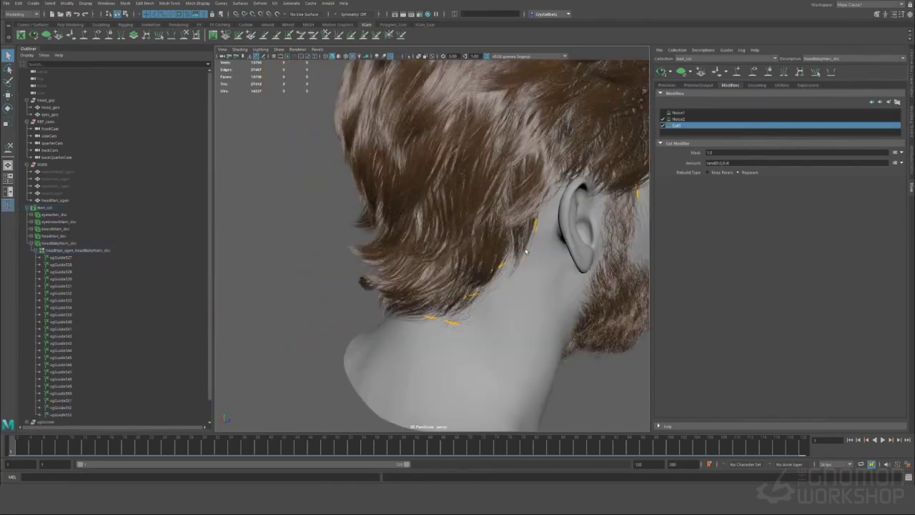
left_click_drag(537, 280, 588, 274, "alt")
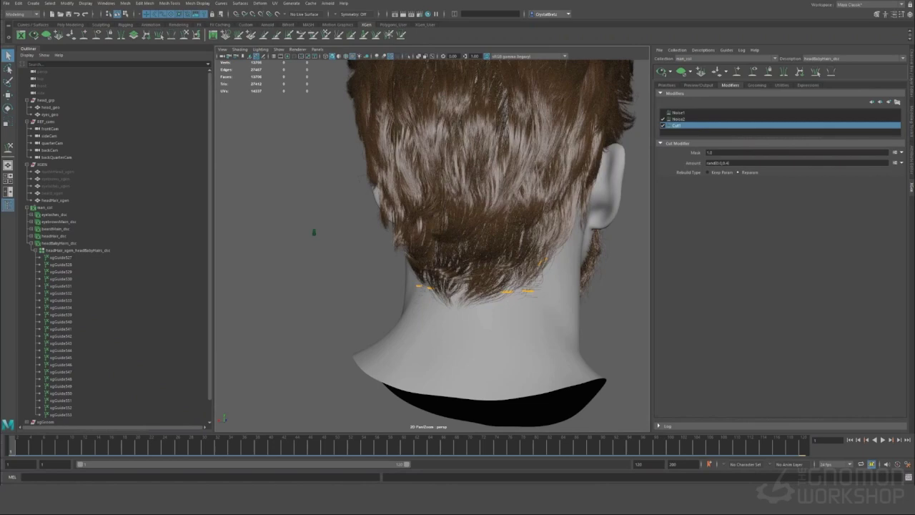
Step: Adjust the tip point of the outer mirrored nape guide on the character's right side to fit the neck surface
right_click_drag(544, 278, 608, 331, "alt")
middle_click_drag(608, 331, 543, 267, "alt")
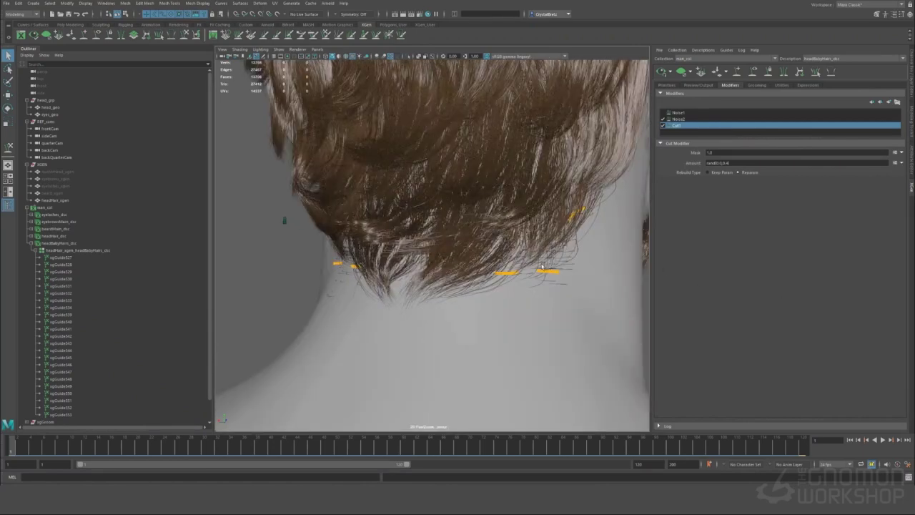
left_click(543, 268)
left_click_drag(542, 267, 516, 238, "alt")
middle_click_drag(516, 238, 493, 249, "alt")
scroll(494, 249, "up", 2)
scroll(544, 240, "down", 5)
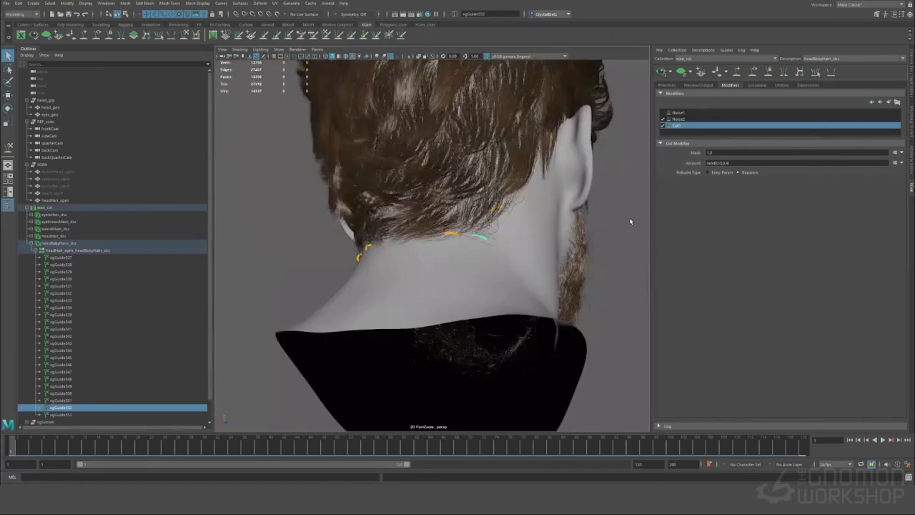
right_click_drag(629, 210, 581, 213)
scroll(529, 242, "up", 3)
left_click_drag(529, 242, 465, 281, "alt")
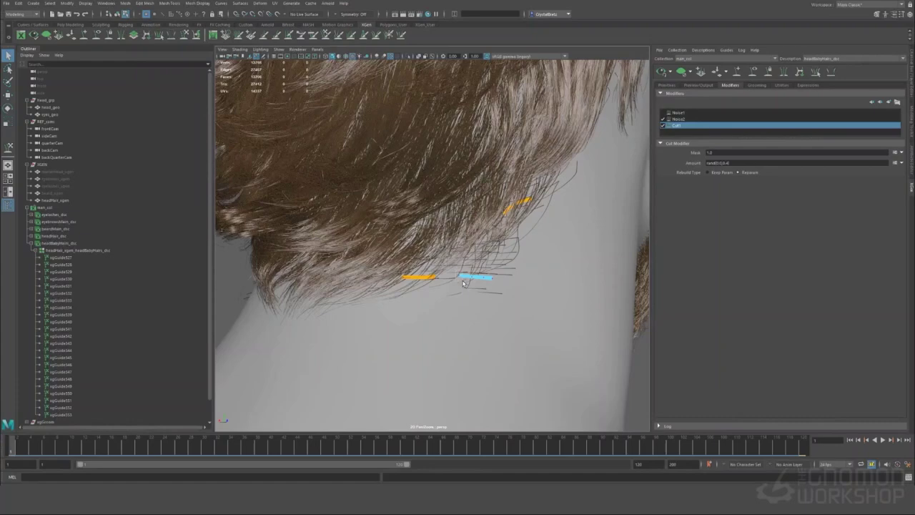
left_click(462, 278)
key("w")
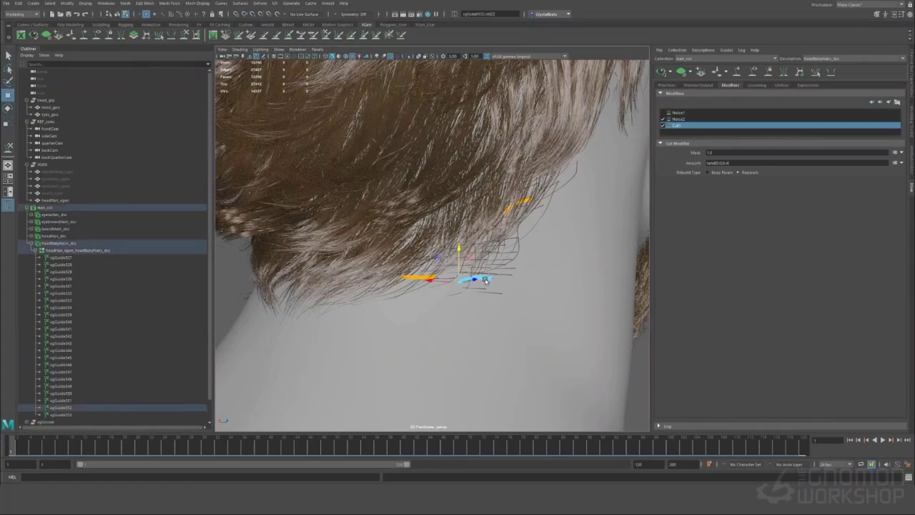
left_click(484, 264)
left_click_drag(470, 257, 406, 252, "alt")
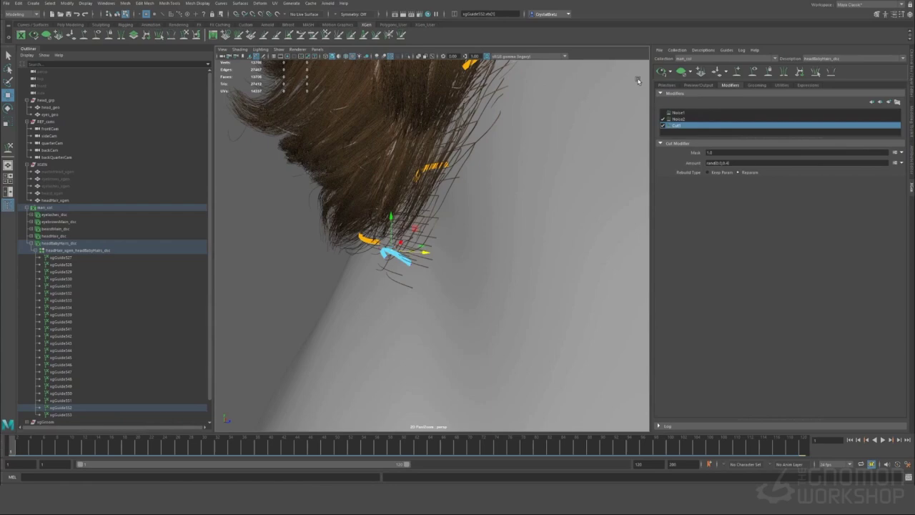
Step: Examine the baby hairs around the nape, ears, temples and front hairline for stray strands
left_click_drag(647, 107, 419, 262, "alt")
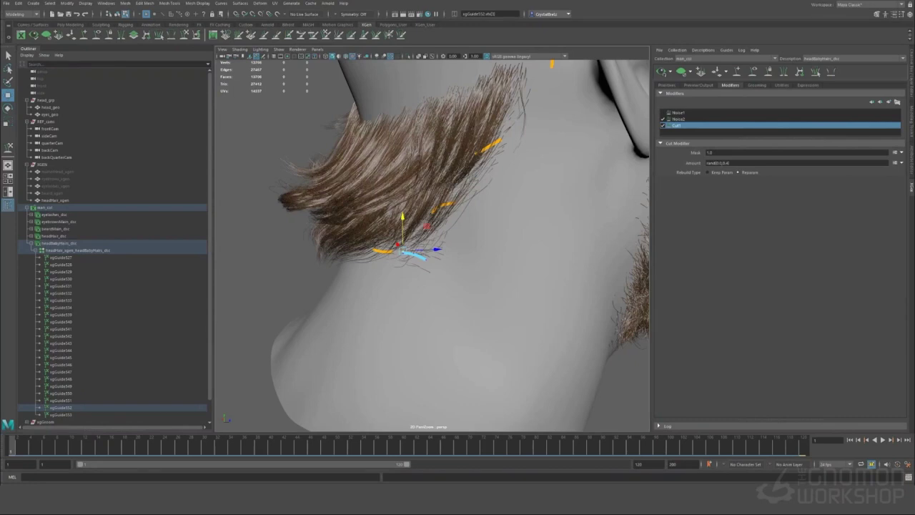
left_click_drag(506, 249, 545, 260, "alt")
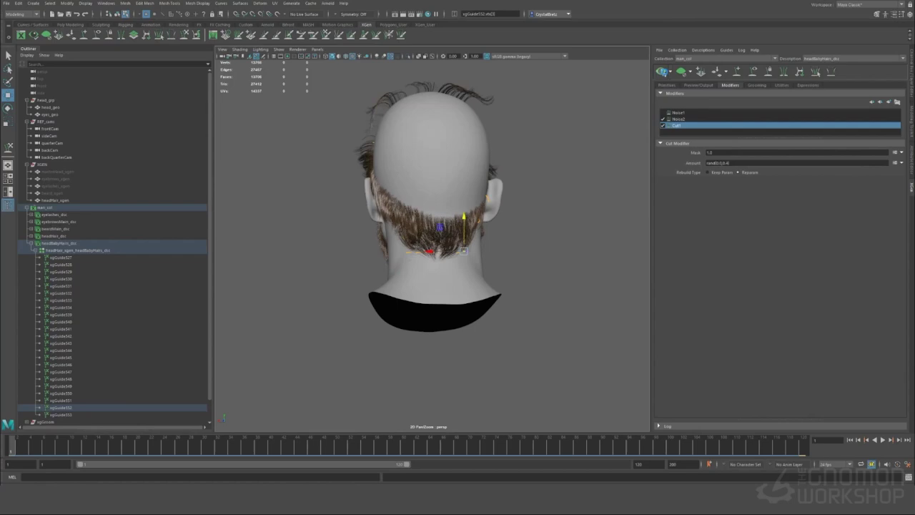
left_click_drag(520, 247, 482, 251, "alt")
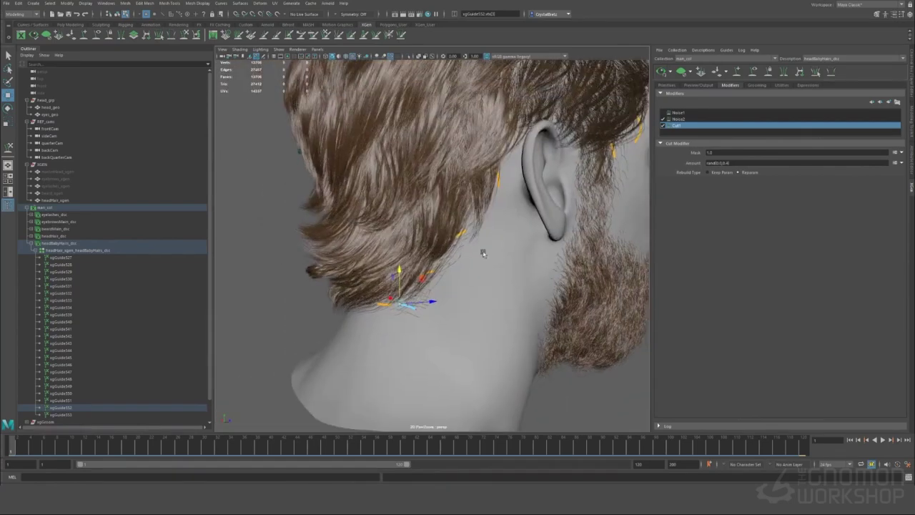
right_click_drag(544, 197, 522, 208, "alt")
scroll(647, 109, "down", 3)
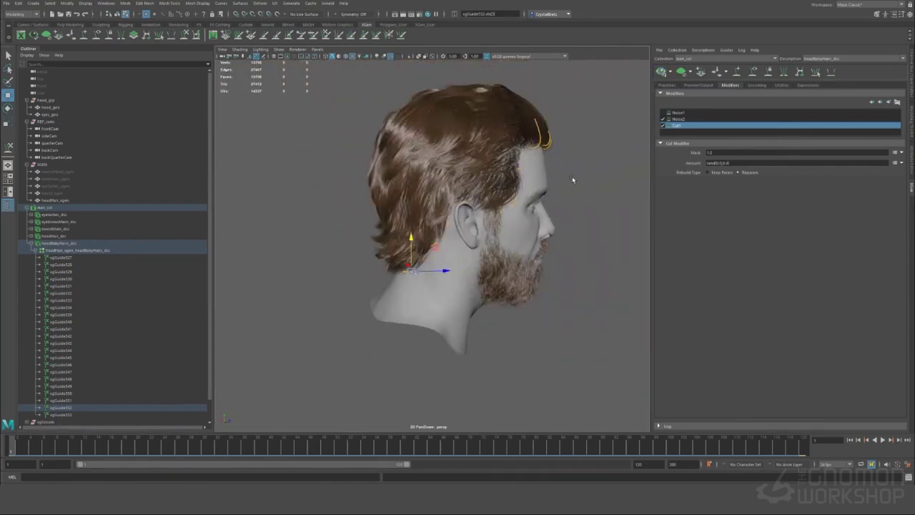
left_click_drag(524, 214, 579, 221, "alt")
left_click_drag(420, 188, 381, 264, "alt")
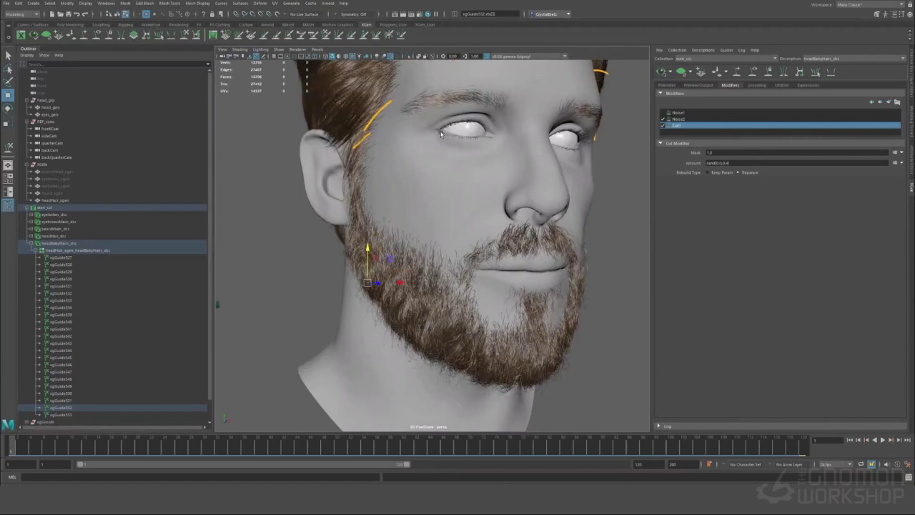
left_click_drag(441, 133, 422, 233, "alt")
right_click_drag(421, 233, 495, 243, "alt")
left_click_drag(495, 243, 530, 247, "alt")
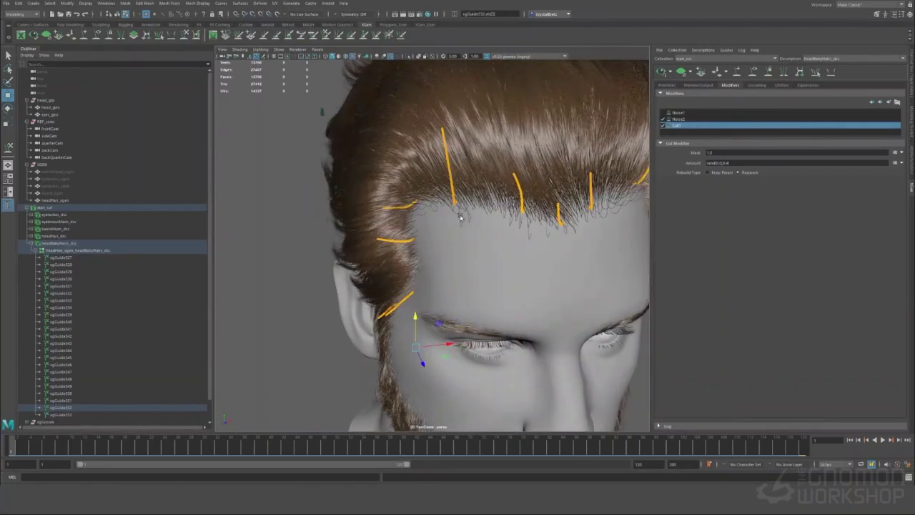
Step: Activate the XGen primitive selection tool and select the stray looping baby hairs along the front hairline
left_click(814, 73)
left_click_drag(620, 238, 537, 229, "alt")
right_click_drag(538, 229, 571, 242, "alt")
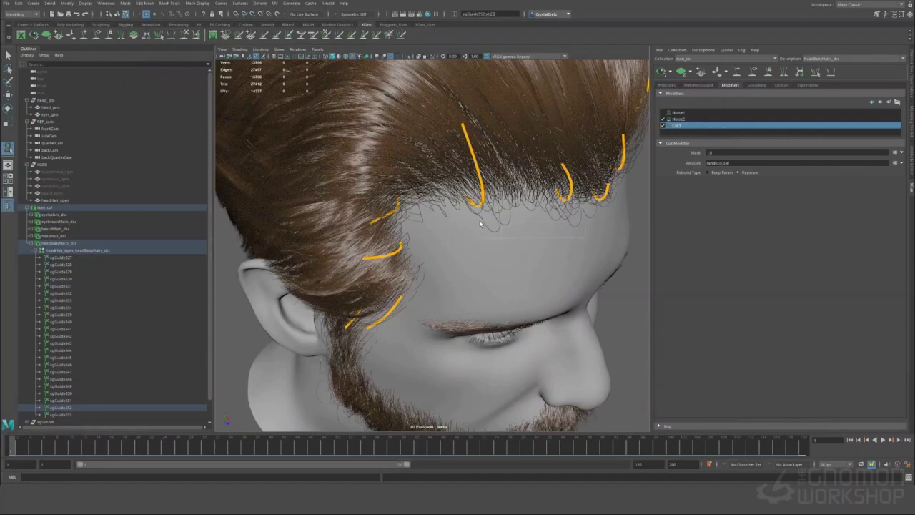
left_click_drag(543, 240, 558, 260, "alt")
scroll(475, 173, "up", 5)
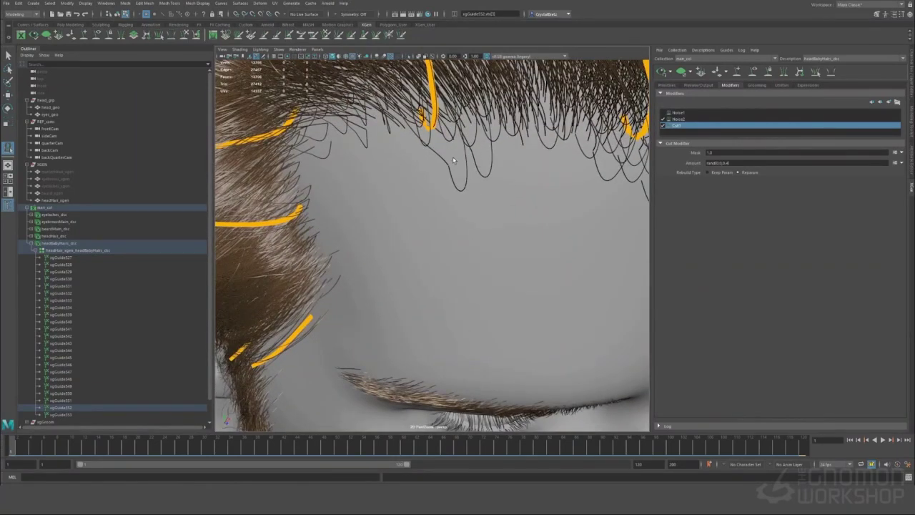
scroll(484, 193, "down", 3)
left_click_drag(594, 254, 617, 262, "alt")
Step: Enable culling for the baby hair description and cull the selected stray hairs on the forehead
left_click(667, 86)
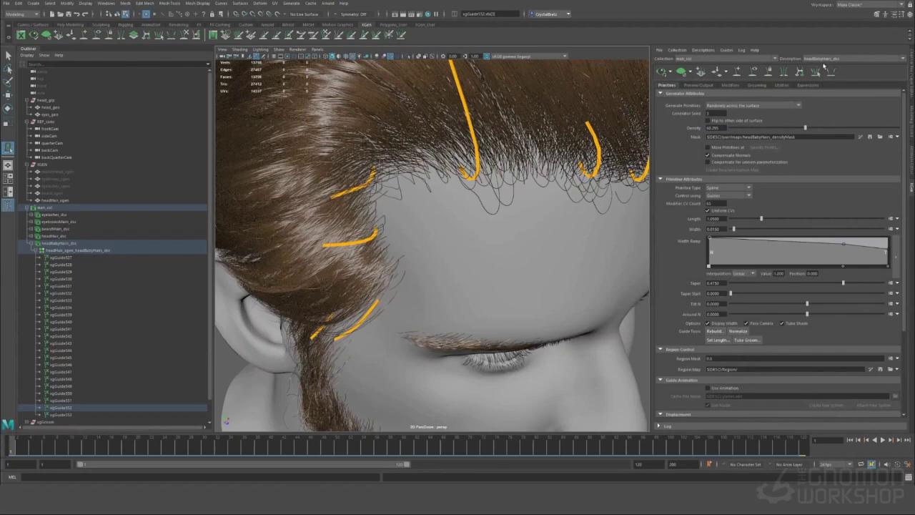
scroll(687, 374, "down", 3)
left_click(708, 357)
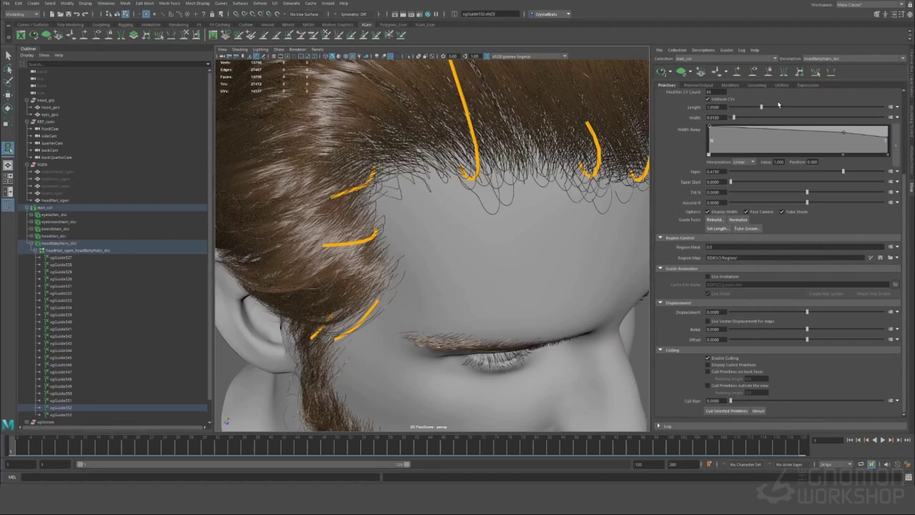
scroll(595, 241, "up", 5)
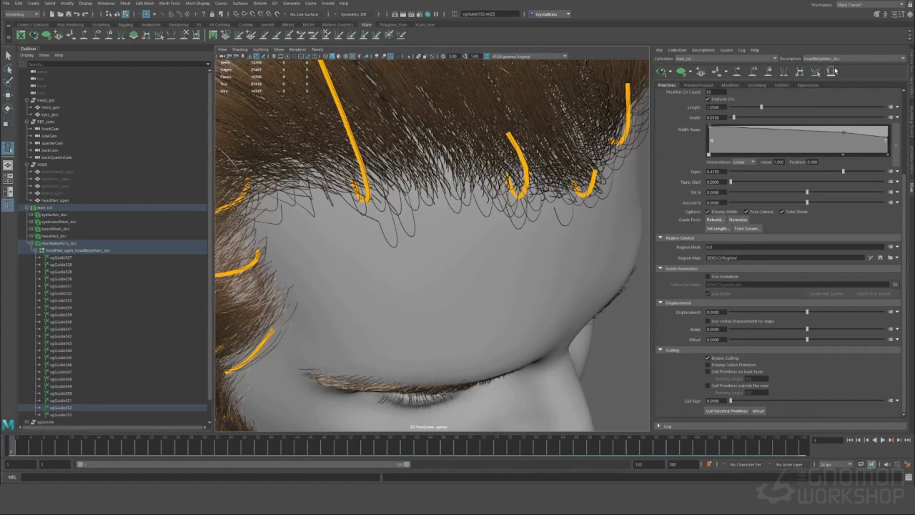
scroll(434, 277, "down", 5)
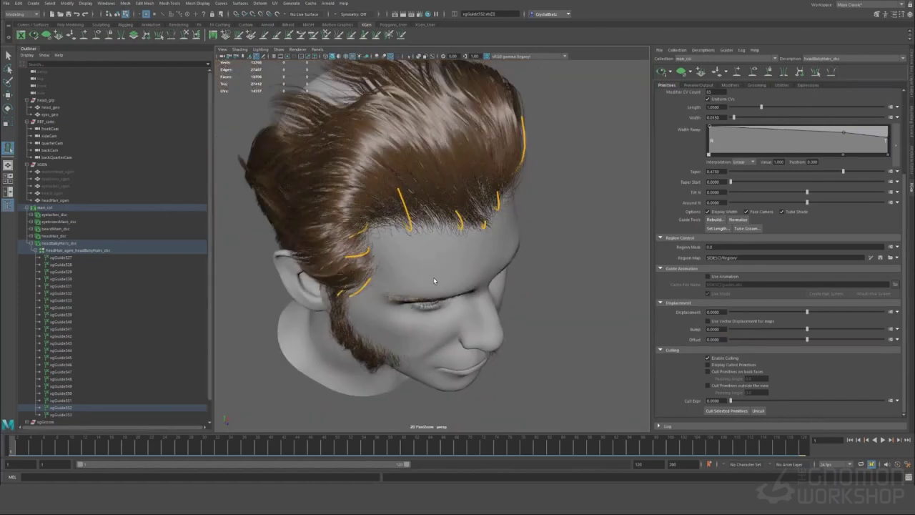
Step: Select and cull further stray baby hairs at the nape and along the character's left temple
left_click_drag(433, 277, 385, 248, "alt")
scroll(508, 299, "up", 4)
left_click_drag(508, 298, 515, 236, "alt")
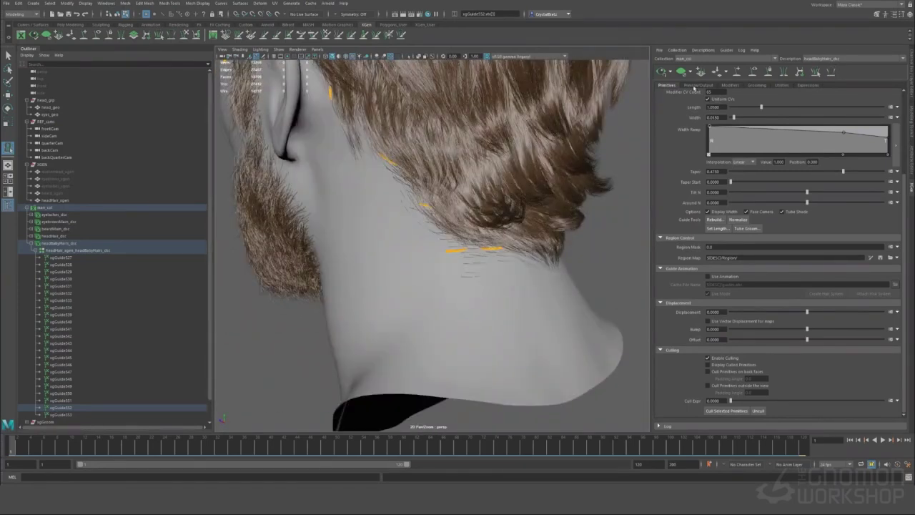
scroll(500, 280, "down", 4)
left_click_drag(519, 296, 496, 294, "alt")
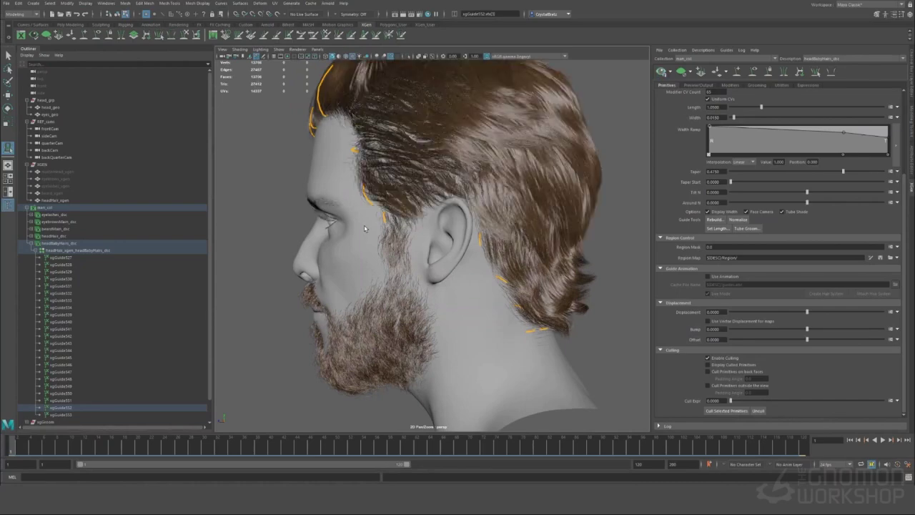
scroll(364, 228, "up", 4)
left_click_drag(364, 227, 431, 269, "alt")
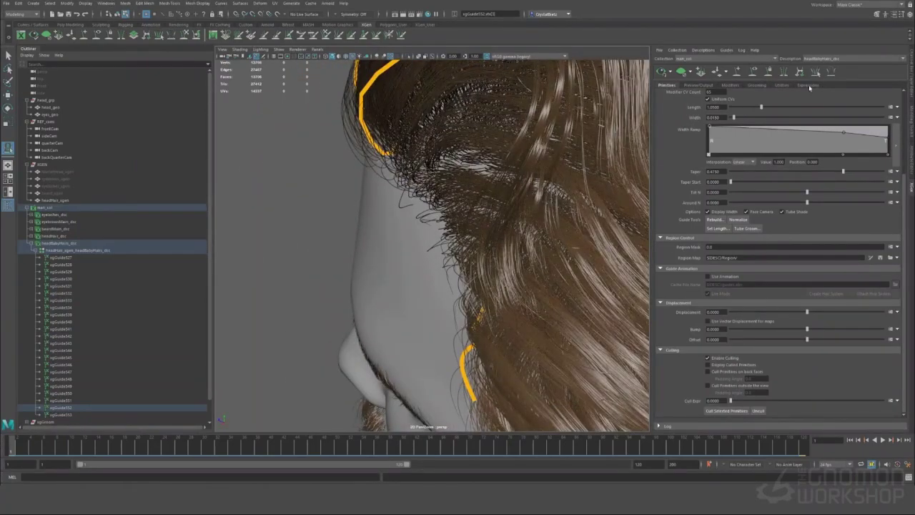
left_click_drag(375, 257, 386, 289, "alt")
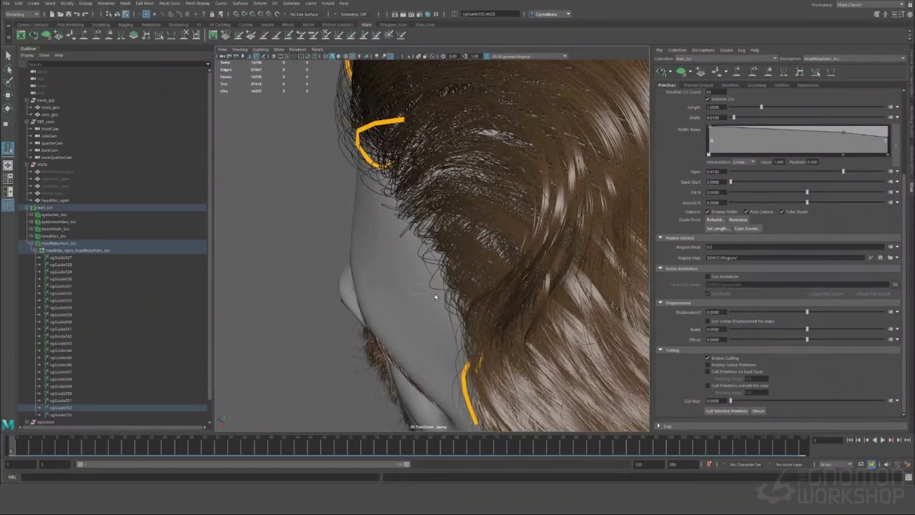
left_click_drag(419, 294, 440, 229, "alt")
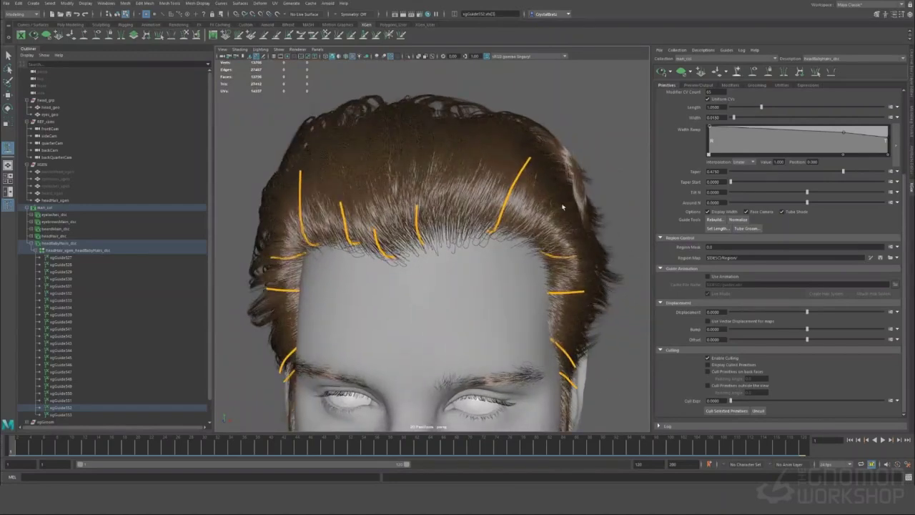
Step: Place new baby hair guides along the front hairline, two on the character's left side and one near the right temple corner
left_click(464, 240)
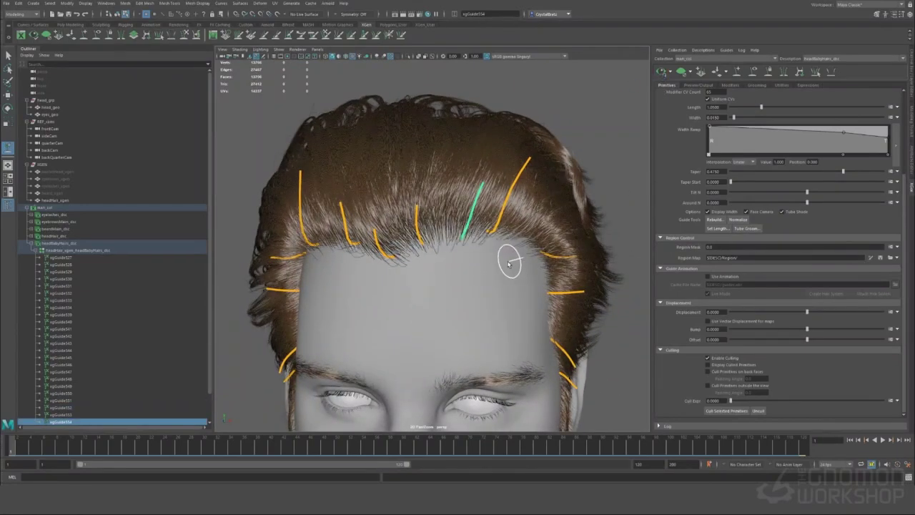
left_click(528, 242)
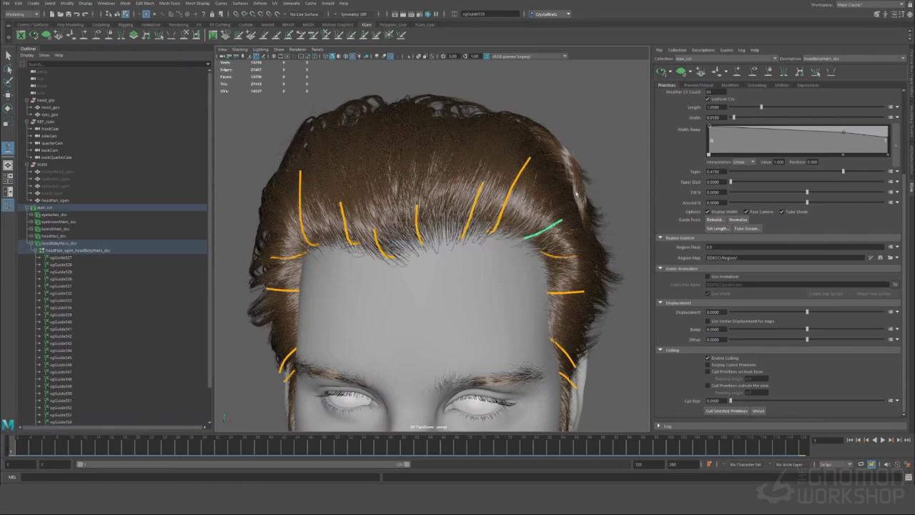
left_click_drag(577, 233, 445, 210, "alt")
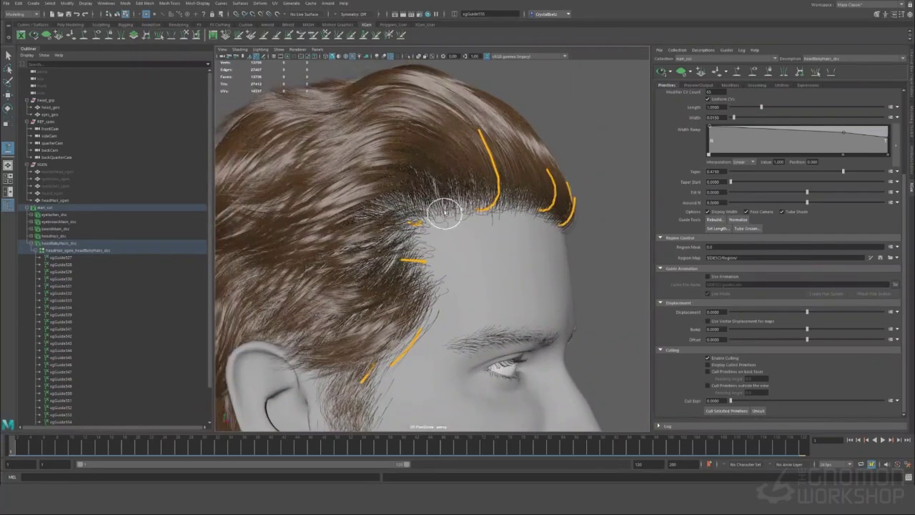
left_click(448, 203)
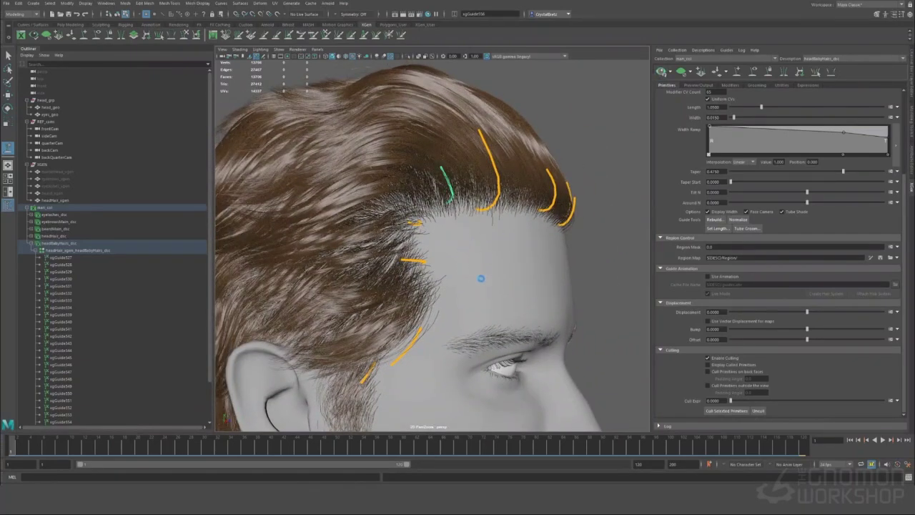
left_click_drag(531, 235, 628, 186, "alt")
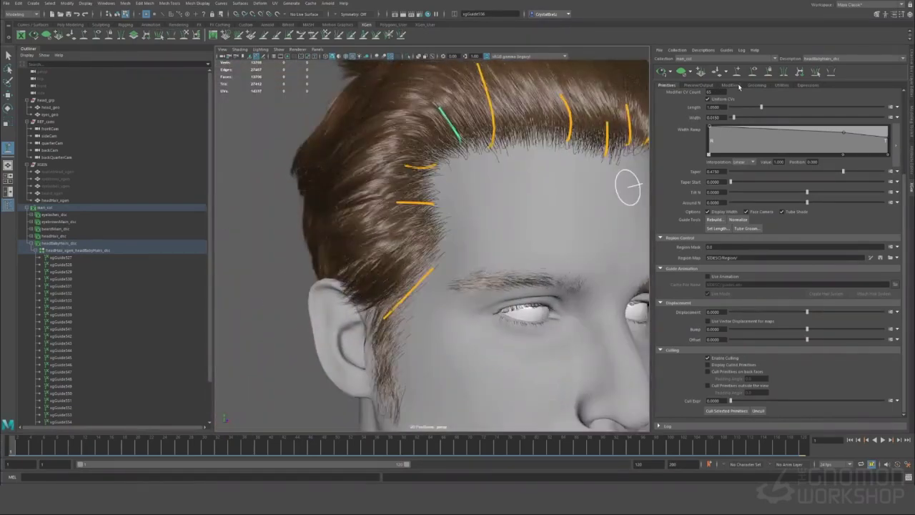
Step: Compare the hair with the Noise1 modifier toggled and edit the stray-based frequency and magnitude expressions of the Noise2 modifier
left_click(737, 86)
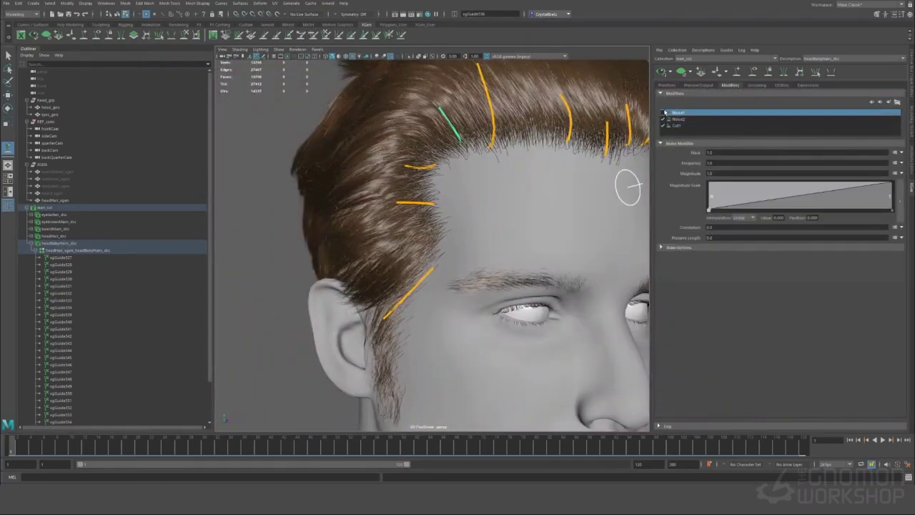
left_click(665, 113)
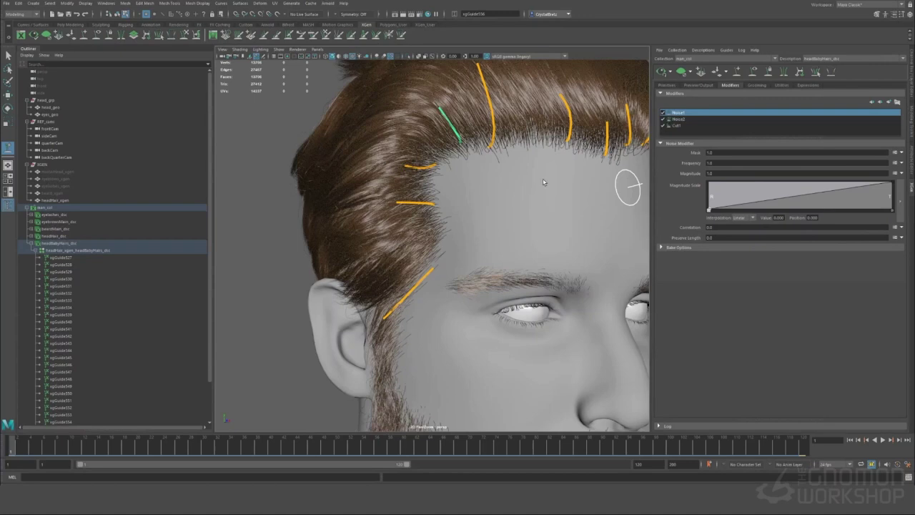
left_click(677, 119)
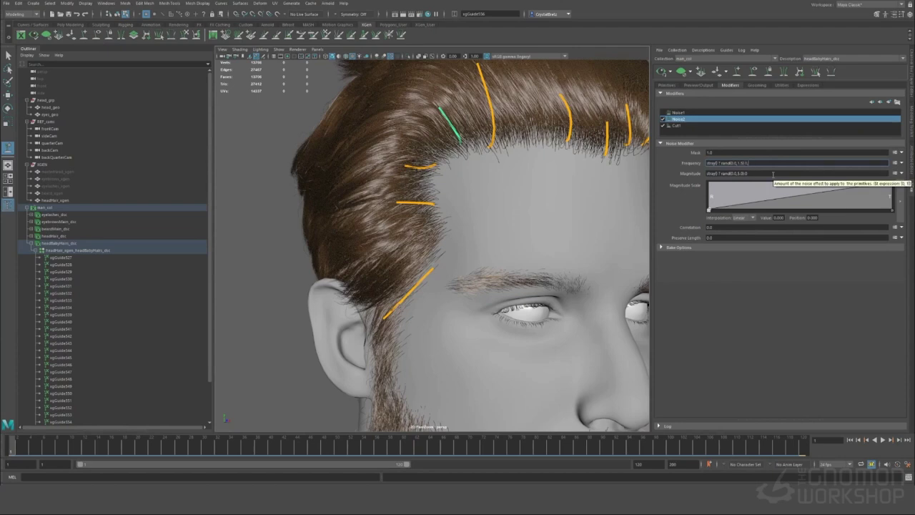
type("0")
key("Return")
left_click(773, 173)
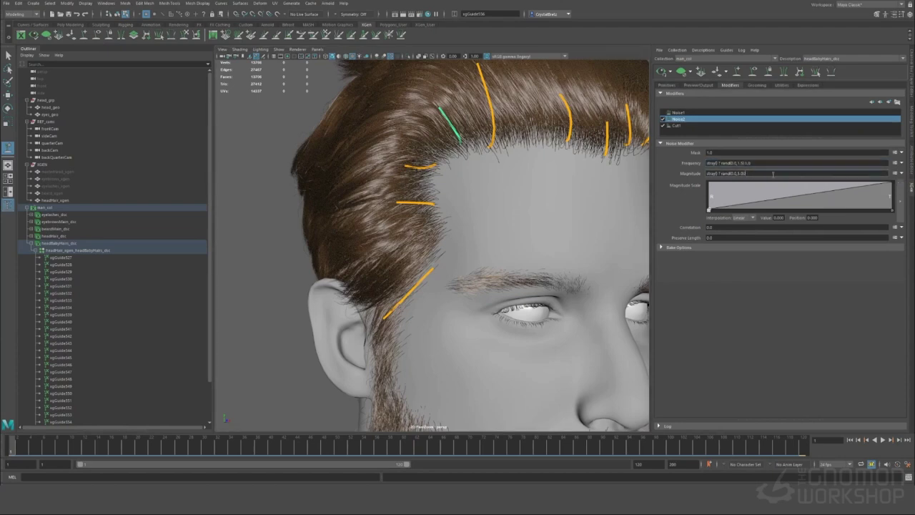
key("Return")
Step: Remove the disabled Noise1 modifier from the baby hair description
scroll(542, 197, "down", 2)
left_click_drag(559, 215, 501, 236, "alt")
left_click(676, 113)
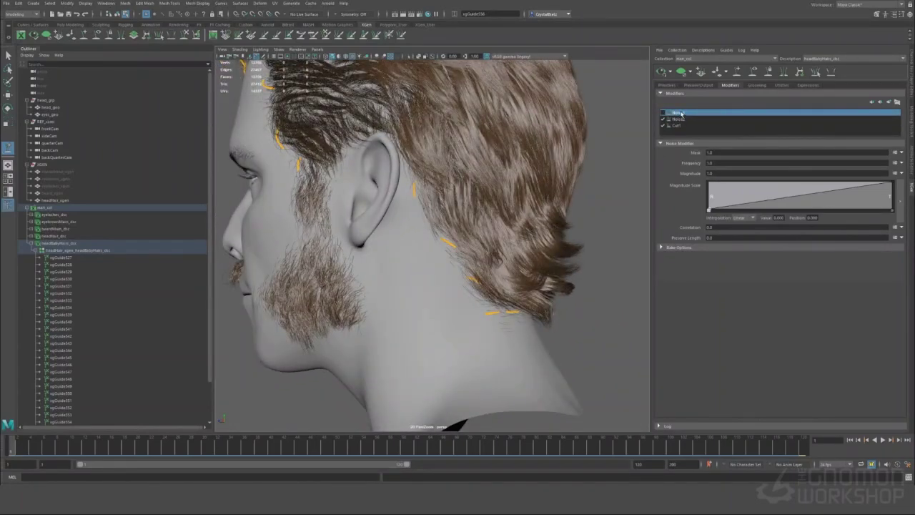
right_click(682, 115)
left_click(695, 153)
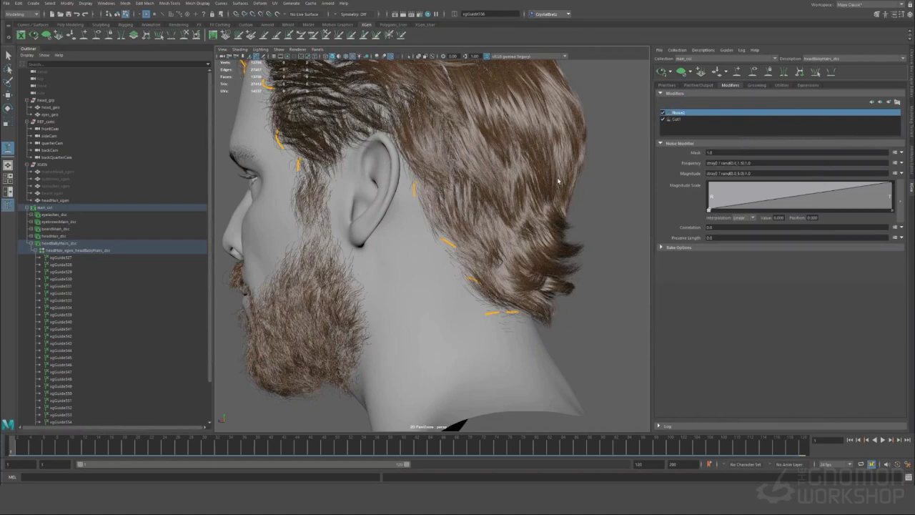
Step: Display the culled primitives and examine the stray looping hairs along the front hairline
right_click_drag(559, 180, 507, 187, "alt")
left_click_drag(507, 188, 627, 151, "alt")
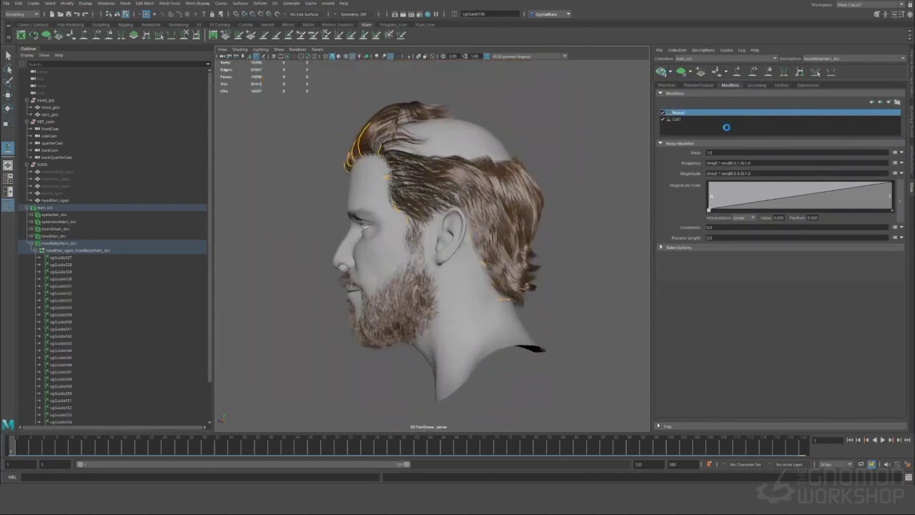
left_click(664, 86)
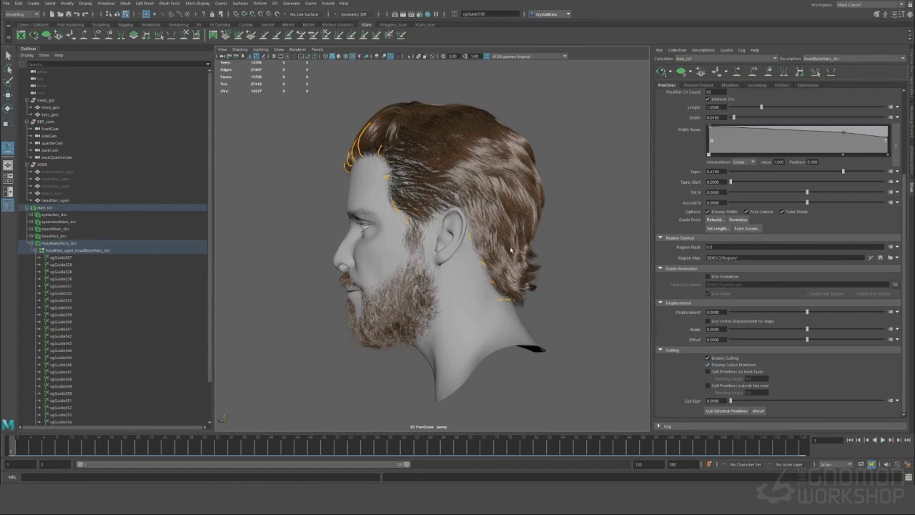
right_click_drag(480, 259, 498, 271, "alt")
middle_click_drag(491, 271, 522, 315, "alt")
left_click_drag(522, 315, 496, 236, "alt")
right_click_drag(472, 224, 474, 270, "alt")
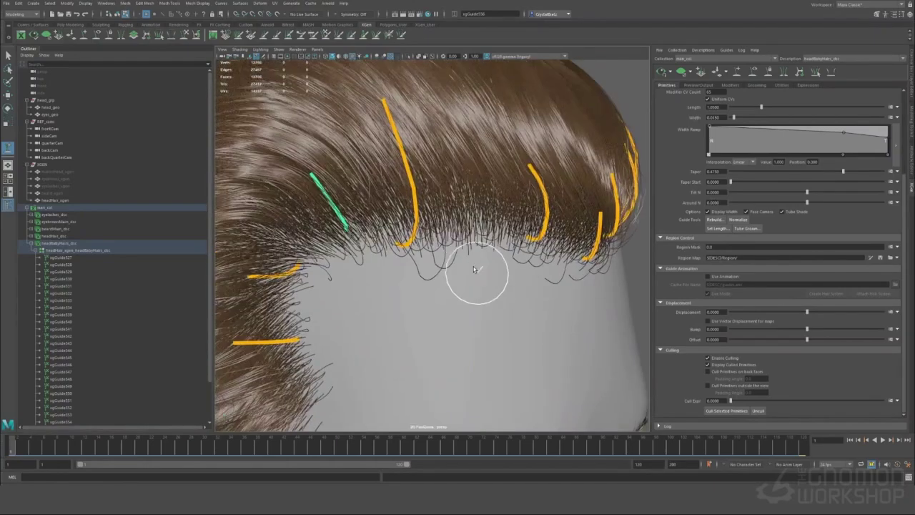
middle_click_drag(474, 269, 473, 287, "alt")
left_click_drag(488, 298, 476, 303, "alt")
right_click_drag(476, 302, 531, 312, "alt")
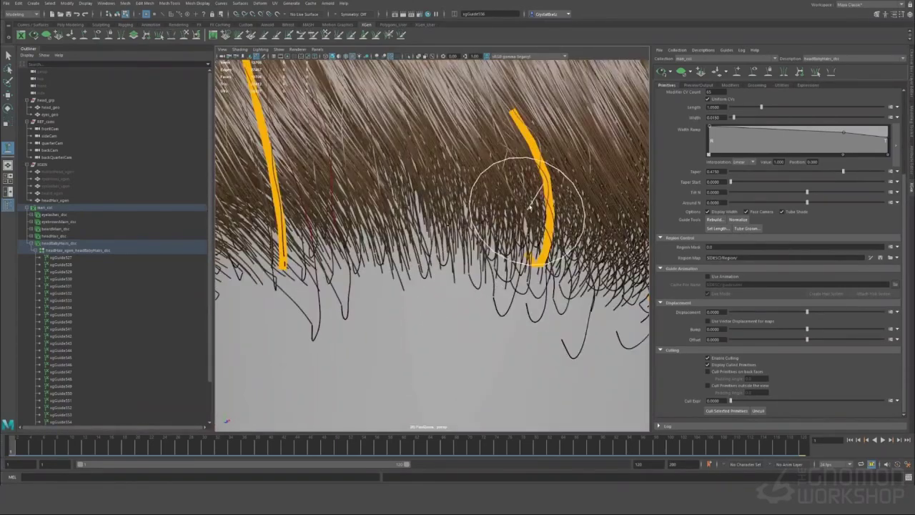
right_click_drag(414, 264, 388, 281, "alt")
left_click_drag(446, 309, 660, 351, "alt")
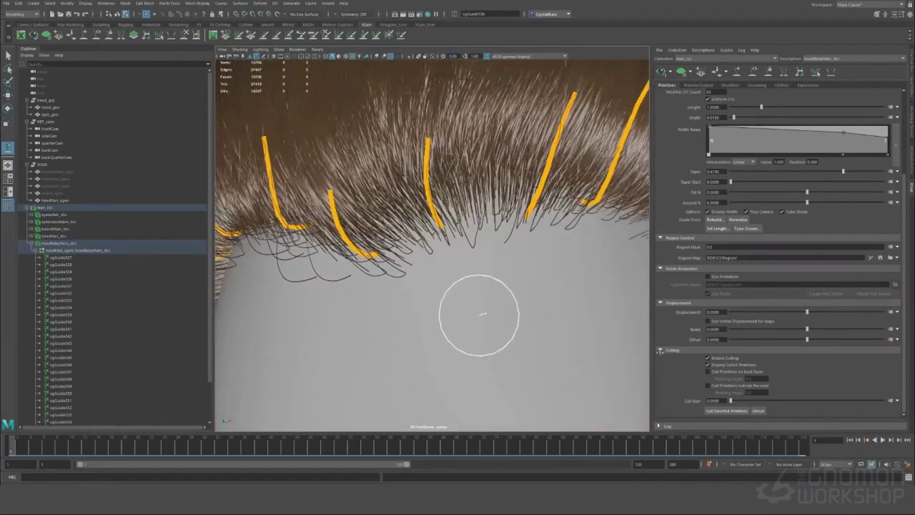
left_click_drag(502, 297, 531, 280, "alt")
right_click_drag(531, 280, 586, 251, "alt")
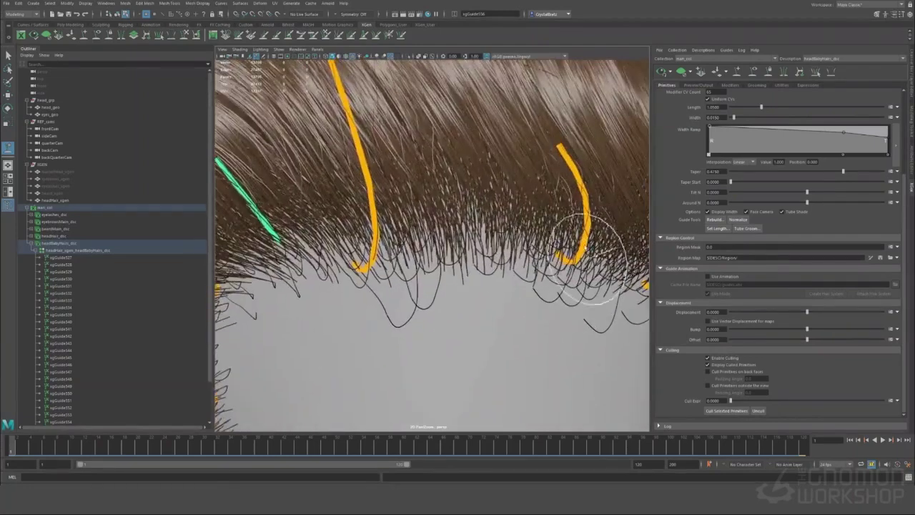
Step: Turn off the display of culled primitives for the baby hair description
left_click(707, 365)
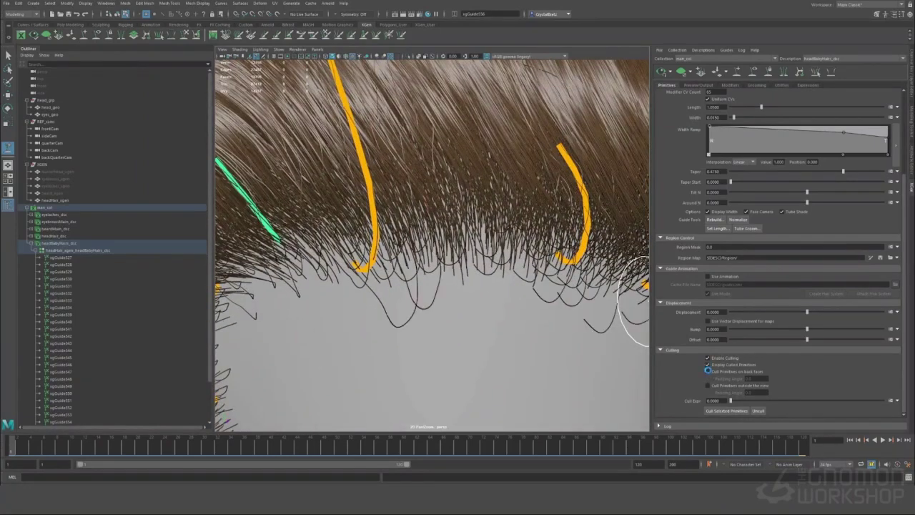
left_click(708, 365)
right_click_drag(554, 319, 525, 296, "alt")
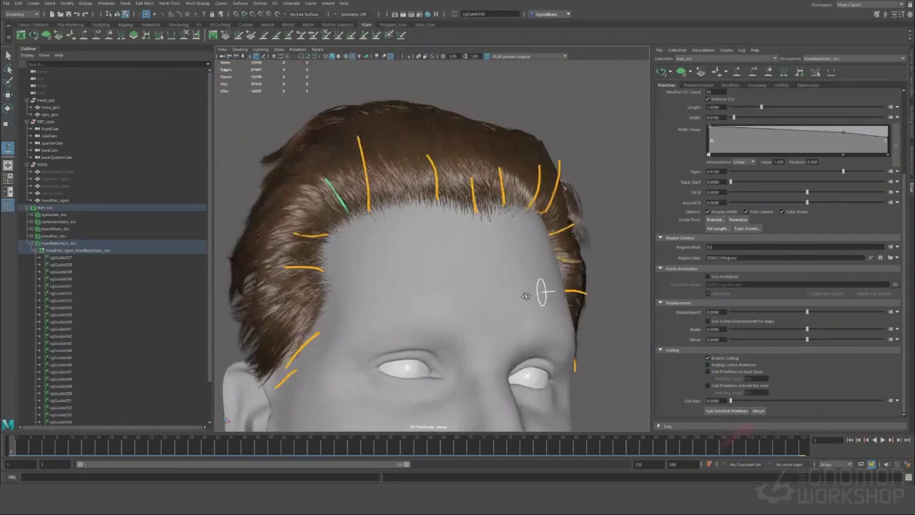
Step: Add a baby hair guide at the nape, just below the back hairline
left_click_drag(525, 296, 515, 272, "alt")
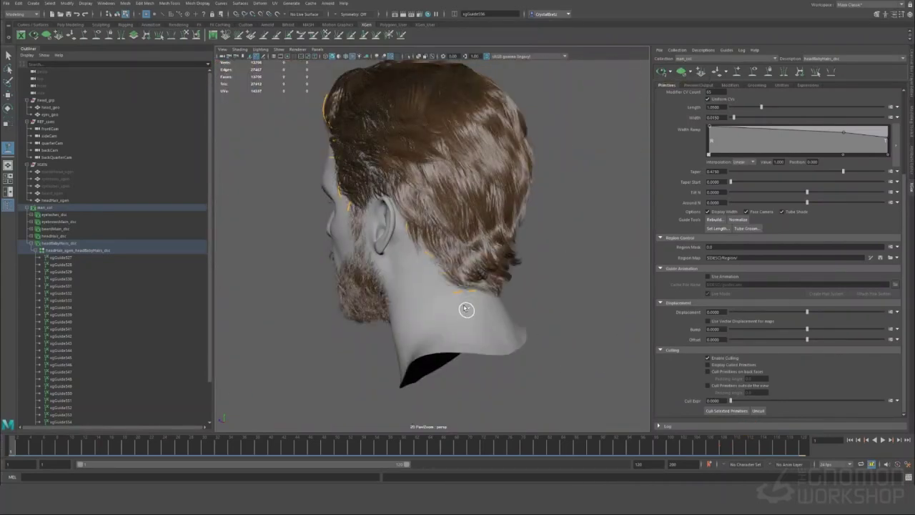
mouse_move(466, 308)
left_mouse_down("alt")
mouse_move(458, 314)
mouse_move(472, 308)
left_mouse_up("alt")
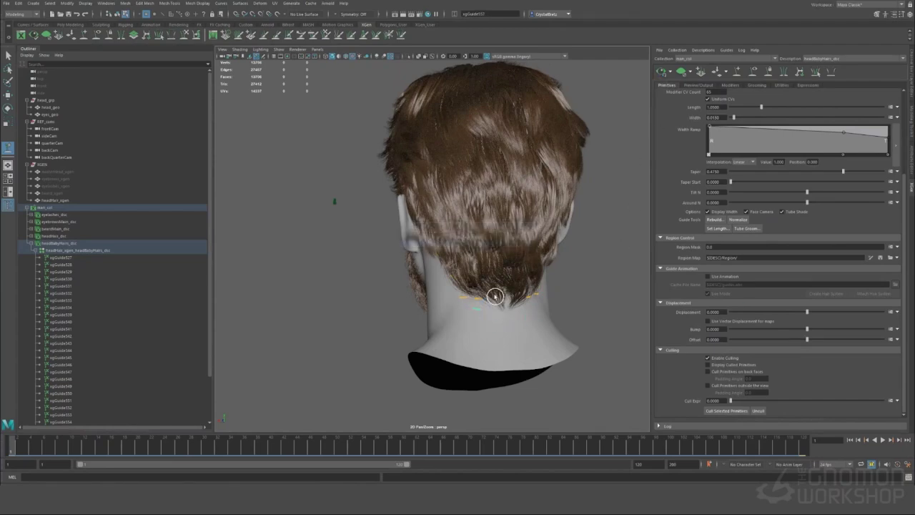
middle_click_drag(494, 296, 465, 218, "alt")
scroll(466, 219, "up", 6)
left_click_drag(466, 237, 530, 254, "alt")
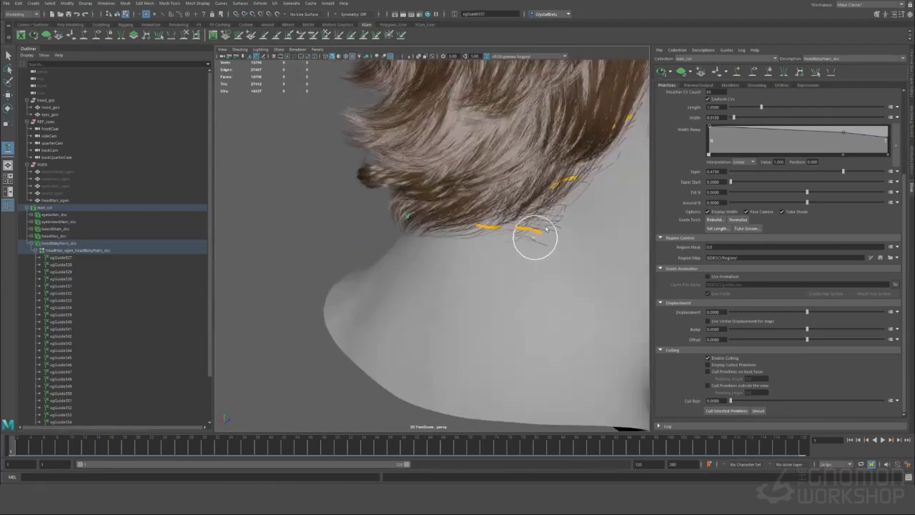
Step: Add a baby hair guide on the character's right temple, in the gap above the sideburn guides
scroll(546, 204, "down", 5)
left_click_drag(521, 217, 526, 262, "alt")
scroll(400, 237, "up", 3)
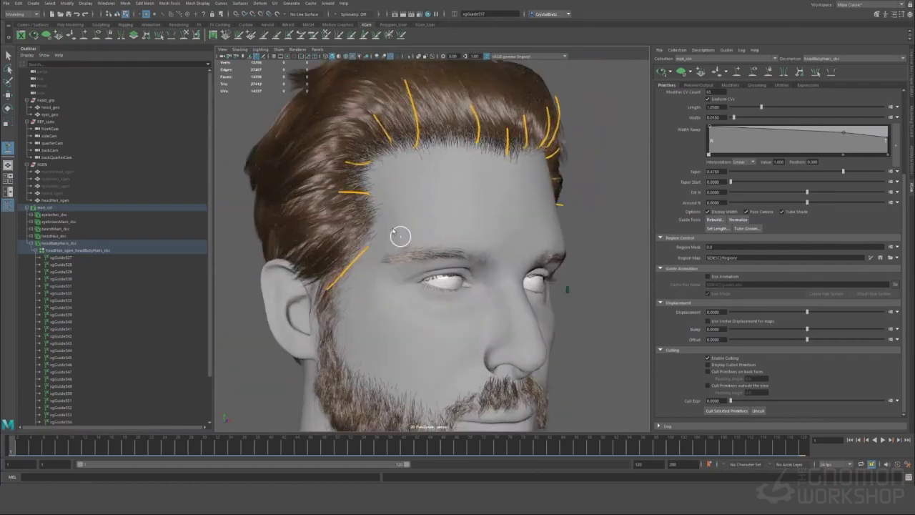
left_click_drag(400, 237, 433, 212, "alt")
left_click(433, 214)
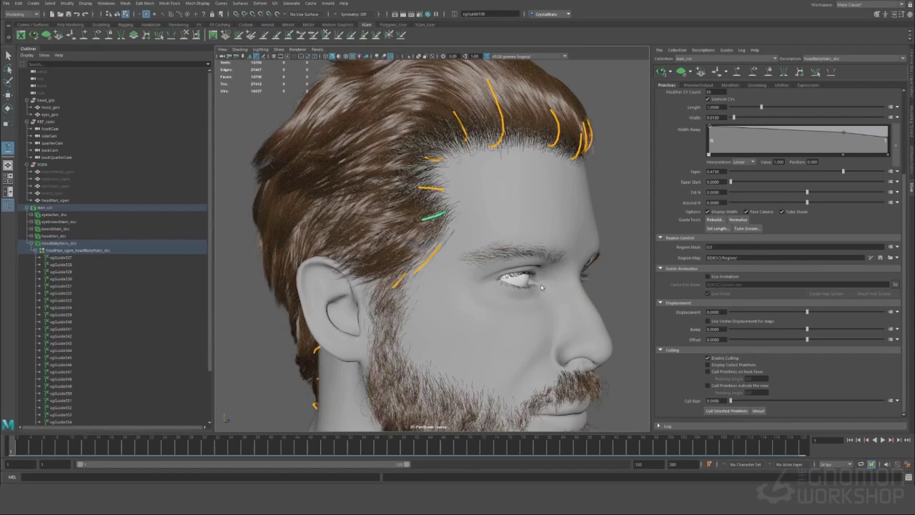
Step: Hide the guides and examine the overall groom from the front and sides, including the hair around the ear
left_click_drag(509, 267, 413, 262, "alt")
scroll(529, 263, "down", 5)
scroll(413, 263, "up", 4)
scroll(444, 266, "down", 4)
left_click_drag(495, 273, 563, 272, "alt")
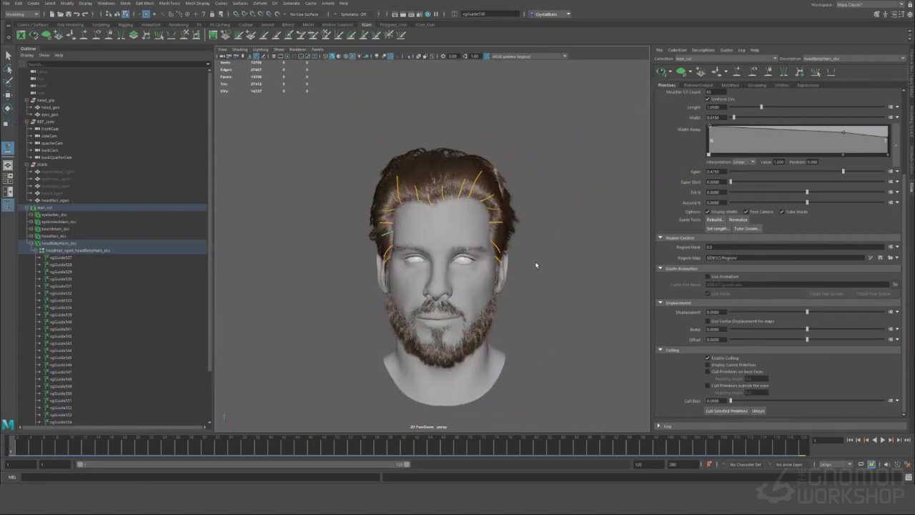
scroll(536, 264, "up", 4)
left_click_drag(468, 266, 488, 212, "alt")
scroll(537, 259, "down", 3)
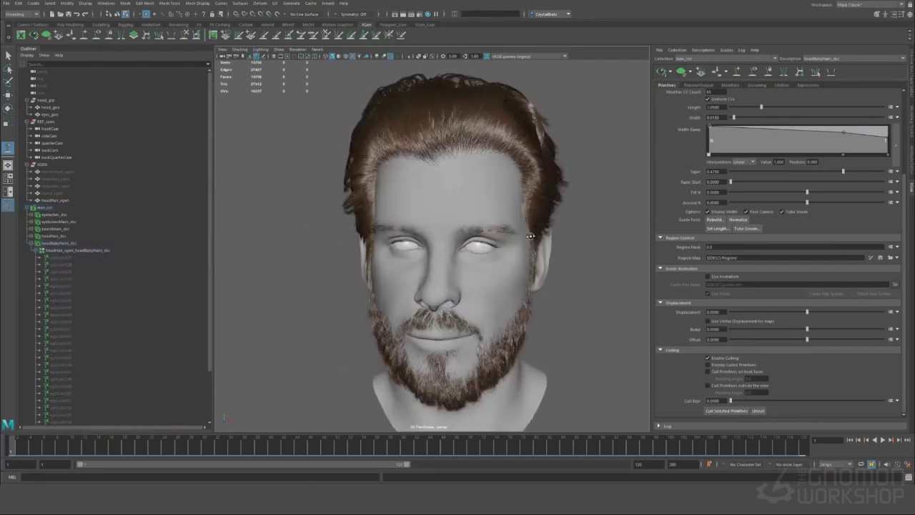
left_click_drag(525, 245, 463, 241, "alt")
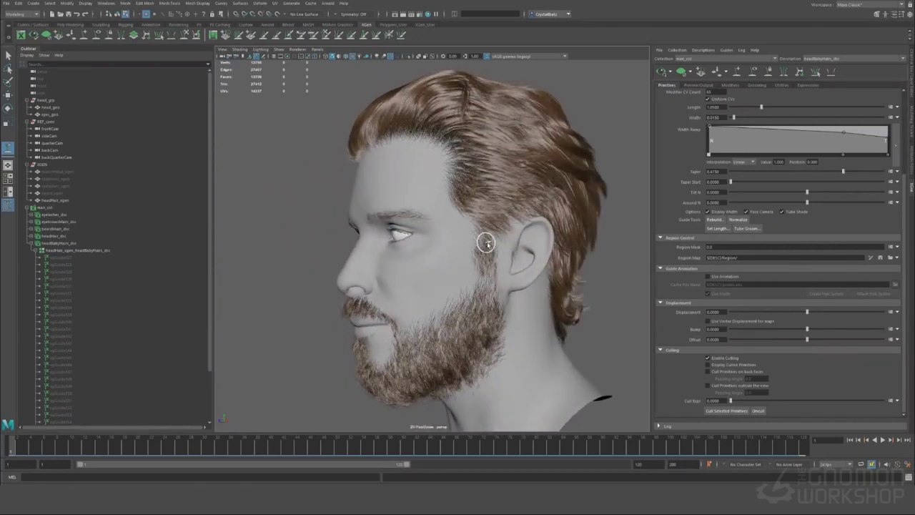
scroll(482, 237, "up", 3)
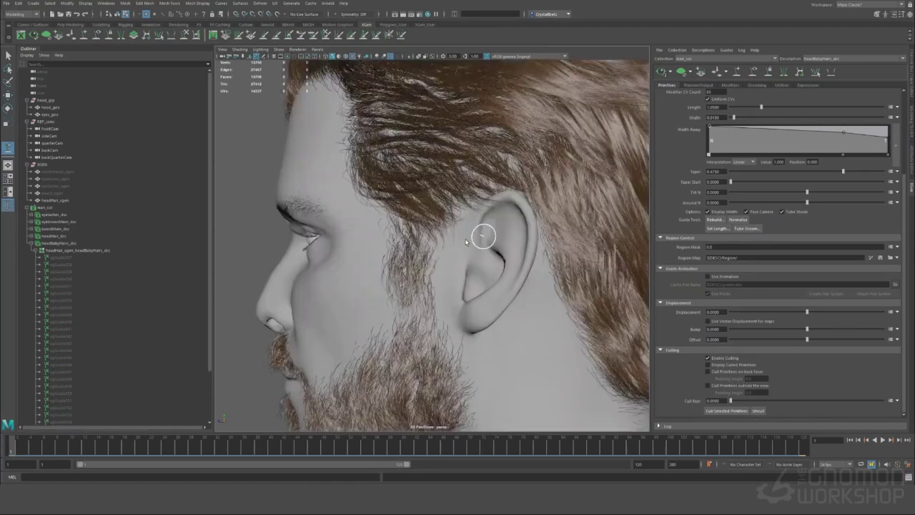